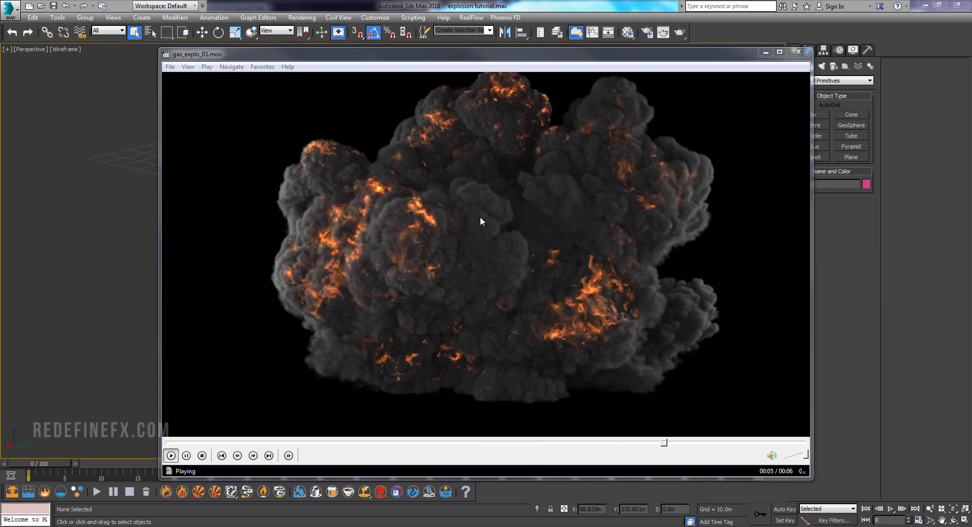
Pause the gas_explo_01.mov clip, switch to 3ds Max, and check that the system and display units are set to meters
{"action": "key", "text": "space"}
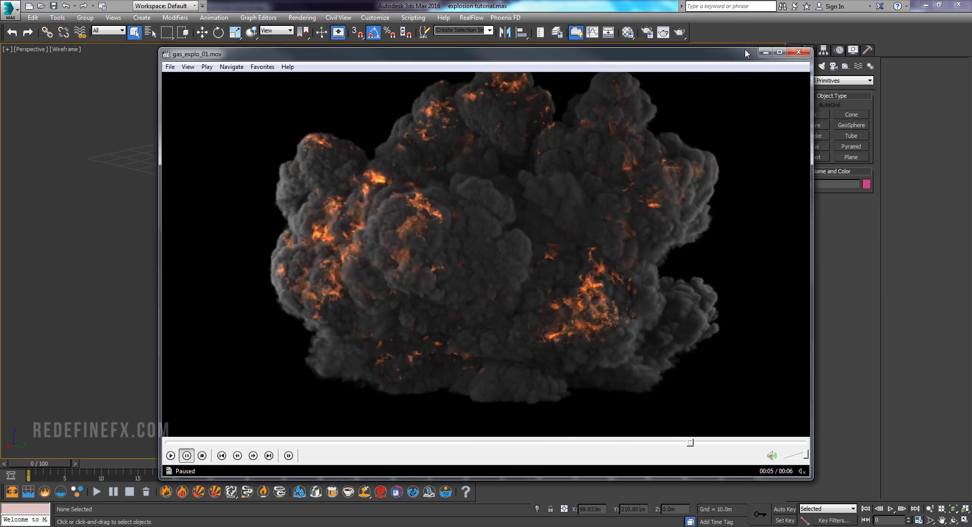
{"action": "left_click", "coordinate": [561, 6]}
{"action": "left_click", "coordinate": [375, 18]}
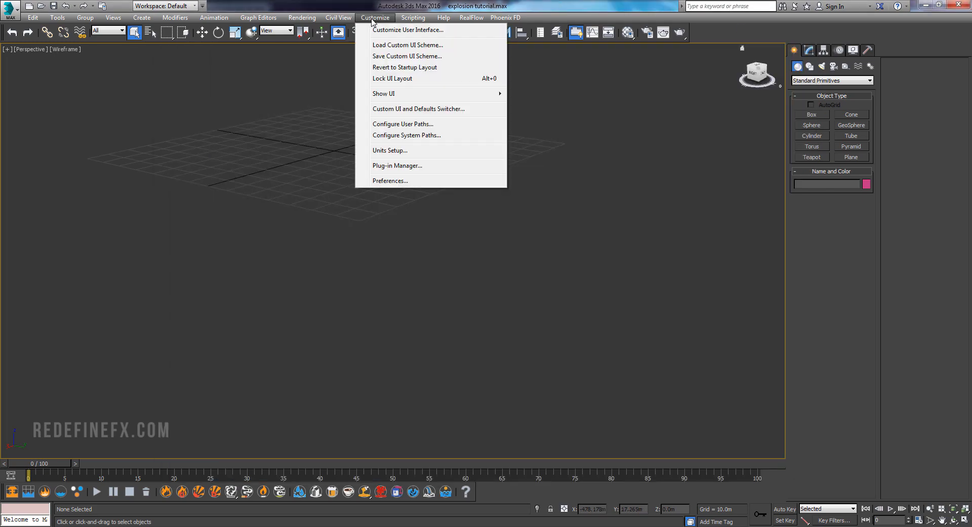
{"action": "left_click", "coordinate": [389, 150]}
{"action": "left_click", "coordinate": [470, 184]}
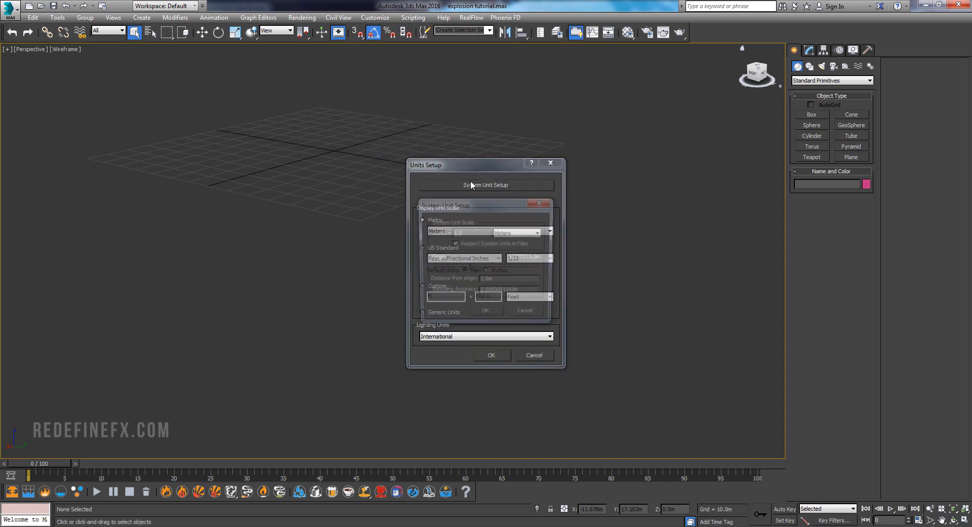
{"action": "left_click", "coordinate": [484, 316]}
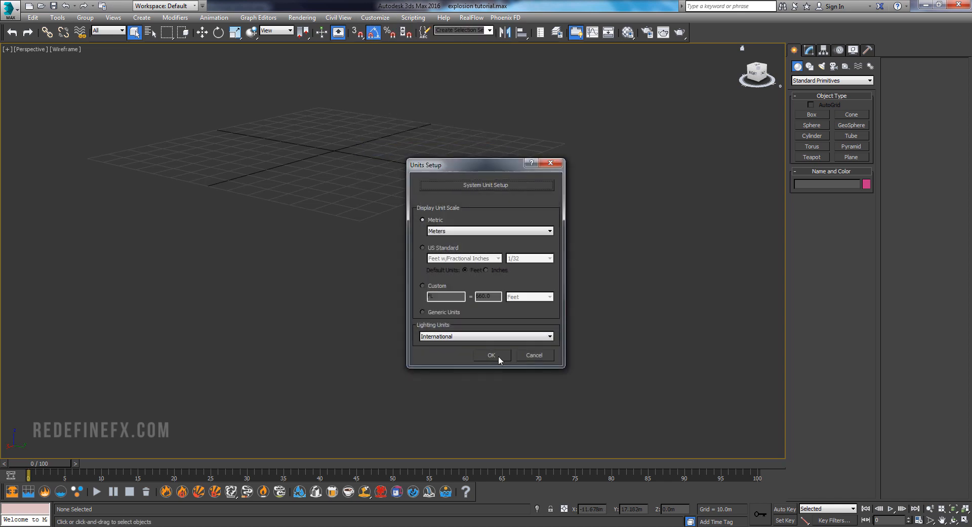
{"action": "left_click", "coordinate": [497, 356]}
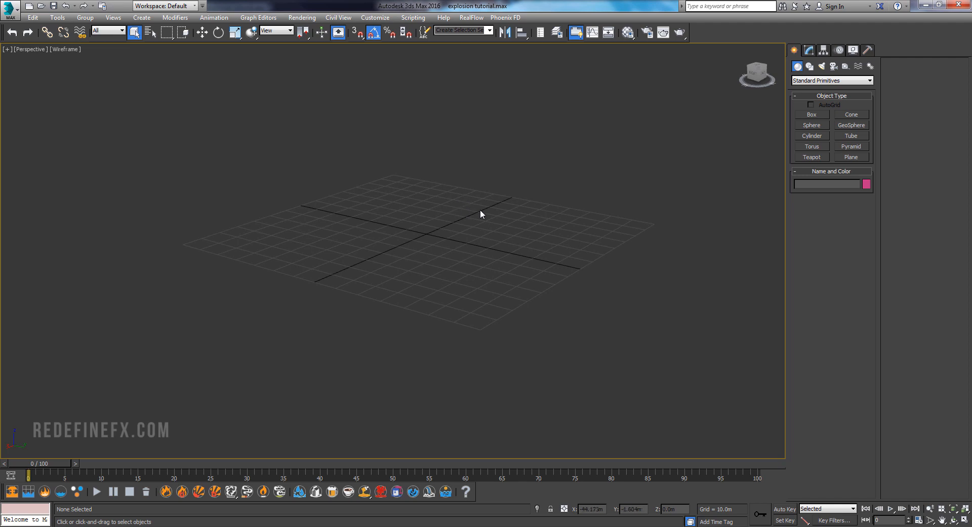
Create a sphere near the center of the grid and display the perspective view shaded
{"action": "middle_click_drag", "start_coordinate": [481, 210], "coordinate": [462, 229]}
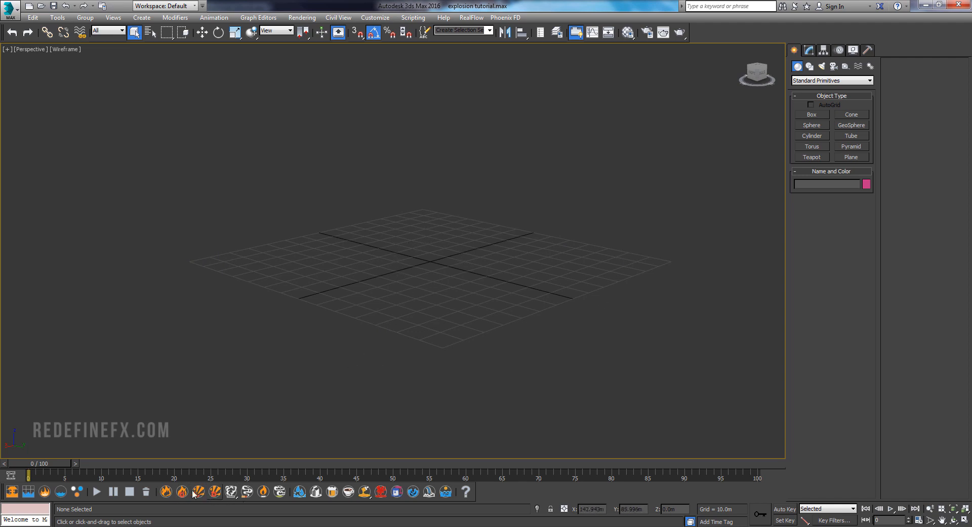
{"action": "left_click", "coordinate": [811, 104]}
{"action": "left_click_drag", "start_coordinate": [432, 262], "coordinate": [432, 210]}
{"action": "key", "text": "w"}
{"action": "middle_click_drag", "start_coordinate": [434, 223], "coordinate": [455, 252], "text": "alt"}
{"action": "key", "text": "F3"}
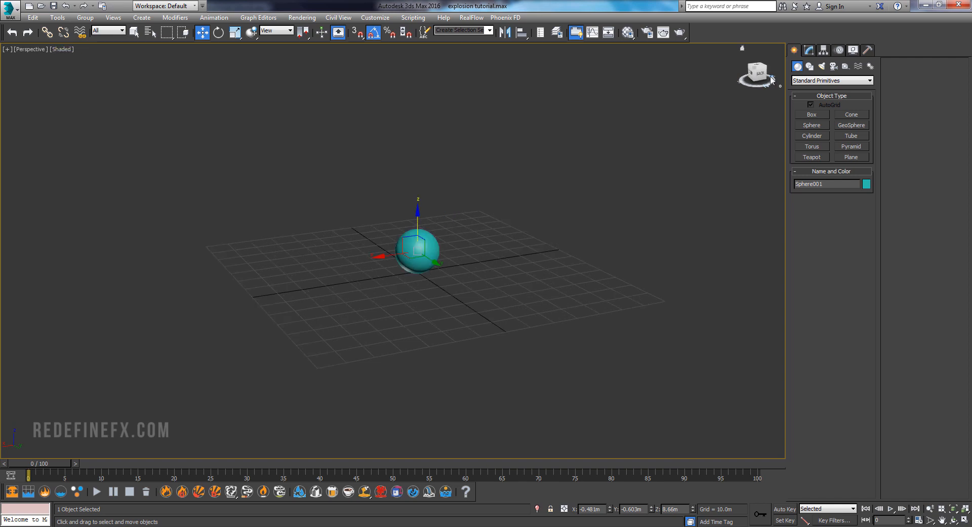
Apply the Phoenix FD explosion quick preset to the sphere and frame the simulation container with its fire source
{"action": "left_click", "coordinate": [199, 493]}
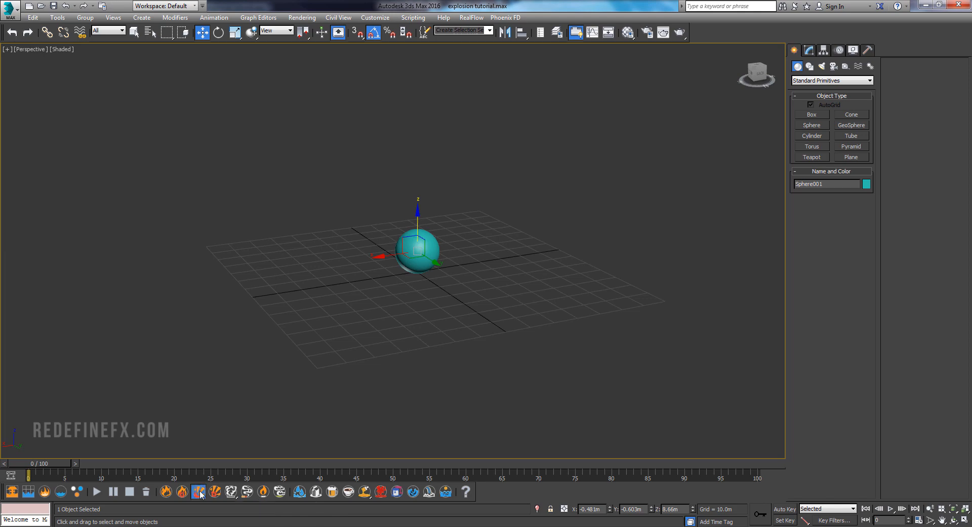
{"action": "key", "text": "z"}
{"action": "scroll", "coordinate": [456, 274], "scroll_direction": "down", "scroll_amount": 3}
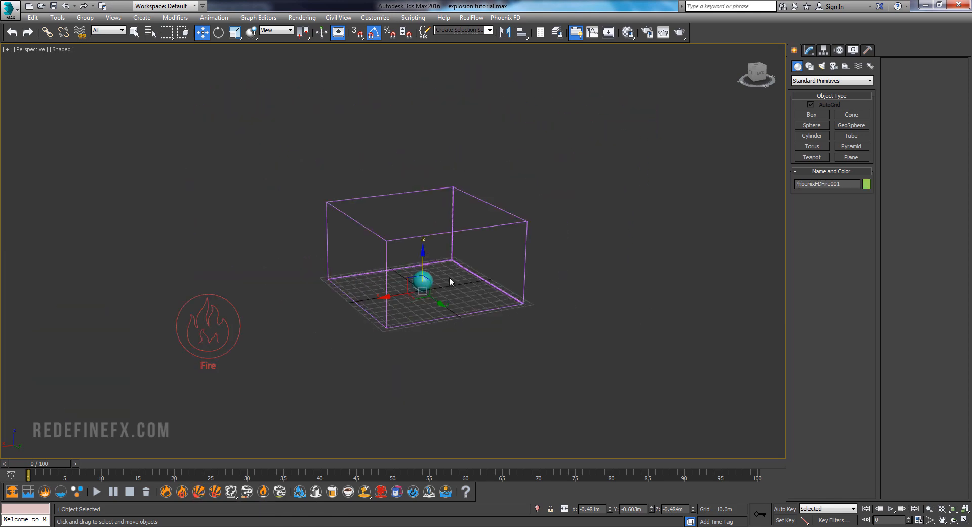
{"action": "middle_click_drag", "start_coordinate": [367, 300], "coordinate": [411, 282]}
{"action": "middle_click_drag", "start_coordinate": [216, 318], "coordinate": [299, 283], "text": "alt"}
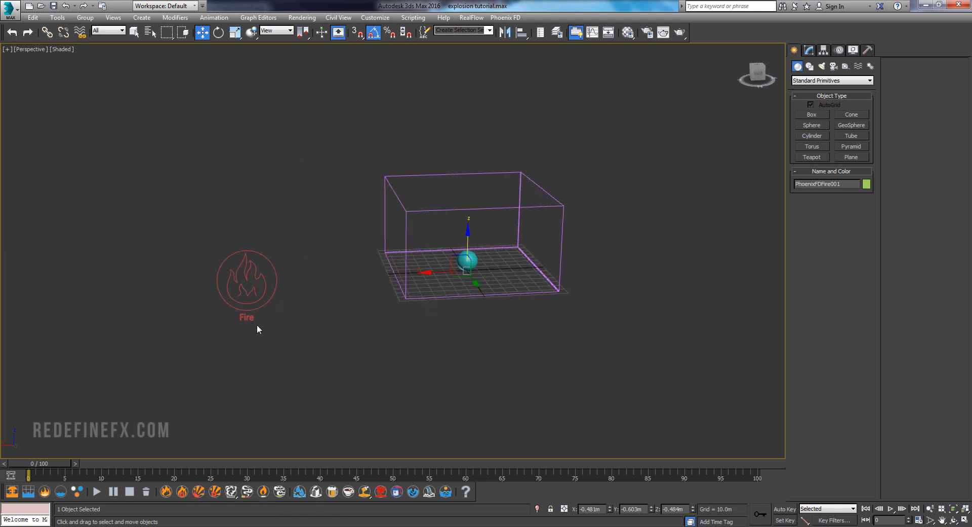
{"action": "middle_click_drag", "start_coordinate": [446, 254], "coordinate": [401, 310]}
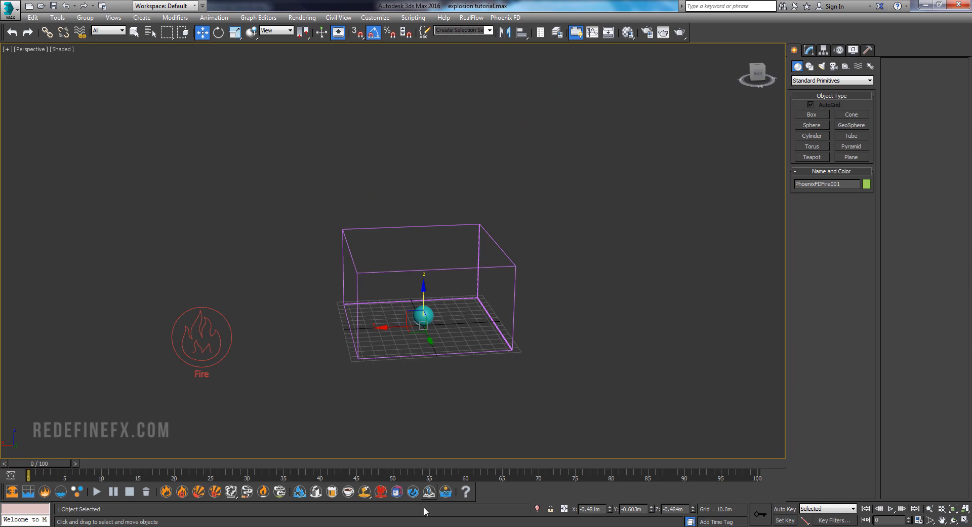
Open explo_02.mov from the EXPORTS folder, replay the start of the explosion, and put away the player and folder
{"action": "left_click", "coordinate": [420, 526]}
{"action": "double_click", "coordinate": [335, 209]}
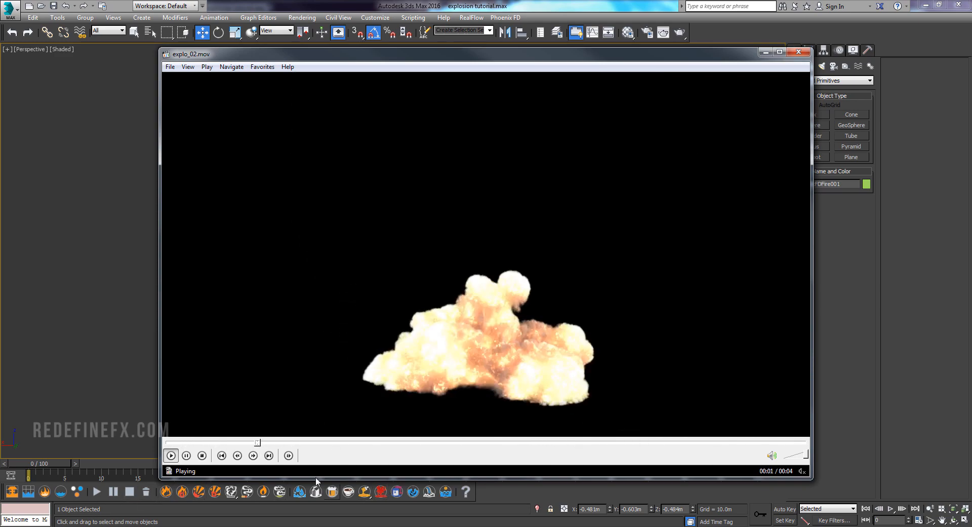
{"action": "left_click", "coordinate": [438, 246]}
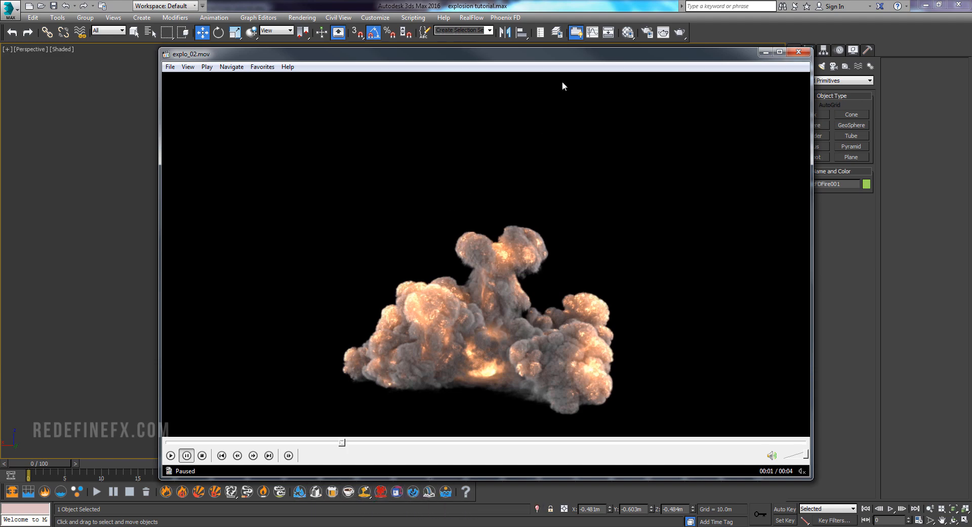
{"action": "left_click", "coordinate": [536, 285]}
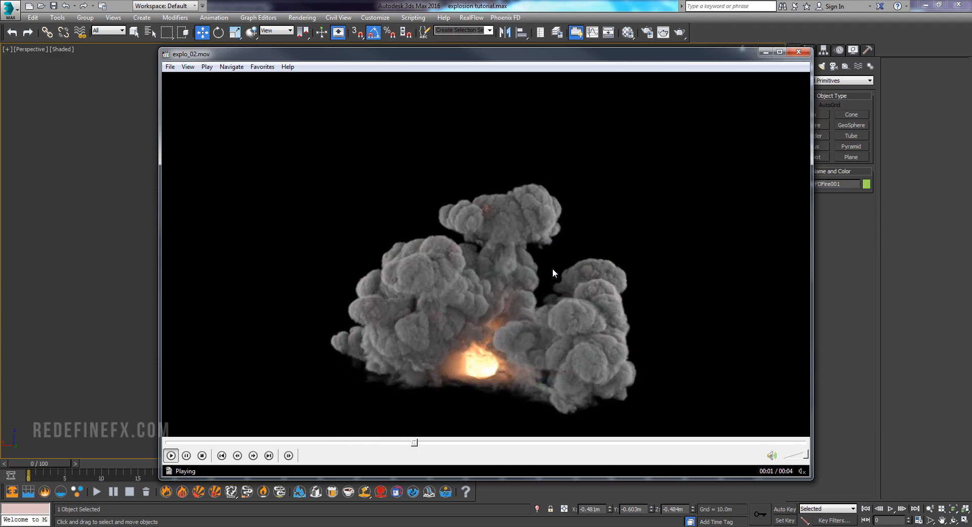
{"action": "left_click", "coordinate": [552, 269]}
{"action": "left_click", "coordinate": [243, 443]}
{"action": "left_click", "coordinate": [386, 296]}
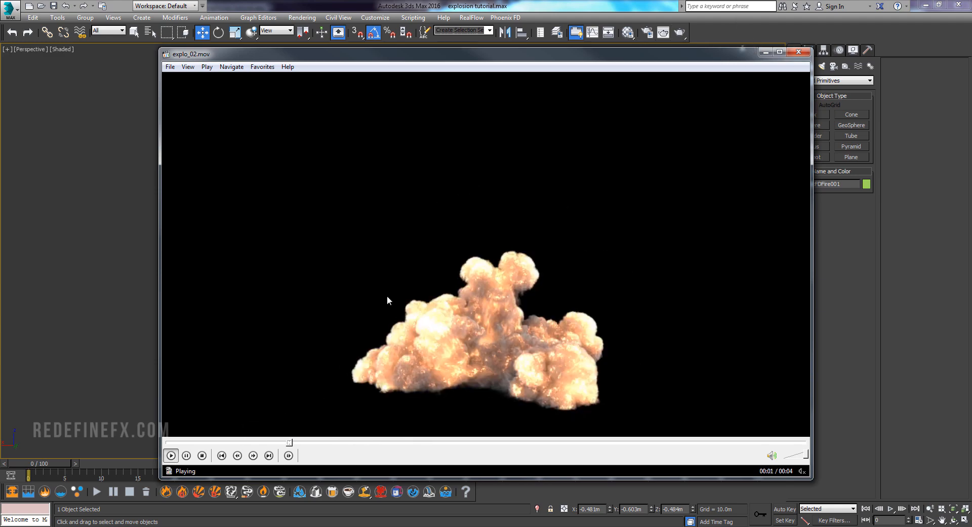
{"action": "left_click", "coordinate": [693, 82]}
{"action": "left_click", "coordinate": [765, 53]}
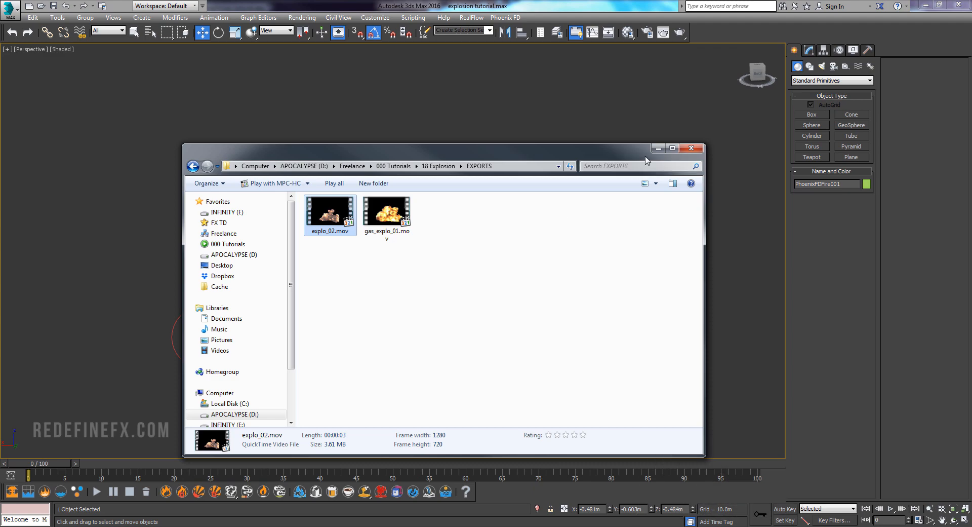
{"action": "left_click", "coordinate": [652, 157]}
Examine the Dynamics settings of the Phoenix FD fire simulator in 3ds Max
{"action": "middle_click_drag", "start_coordinate": [438, 250], "coordinate": [290, 209], "text": "alt"}
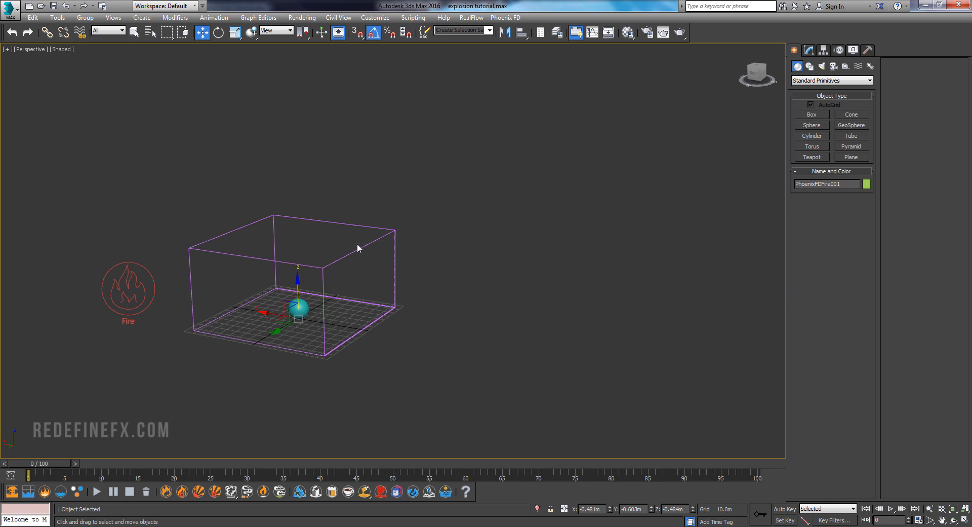
{"action": "left_click", "coordinate": [810, 50]}
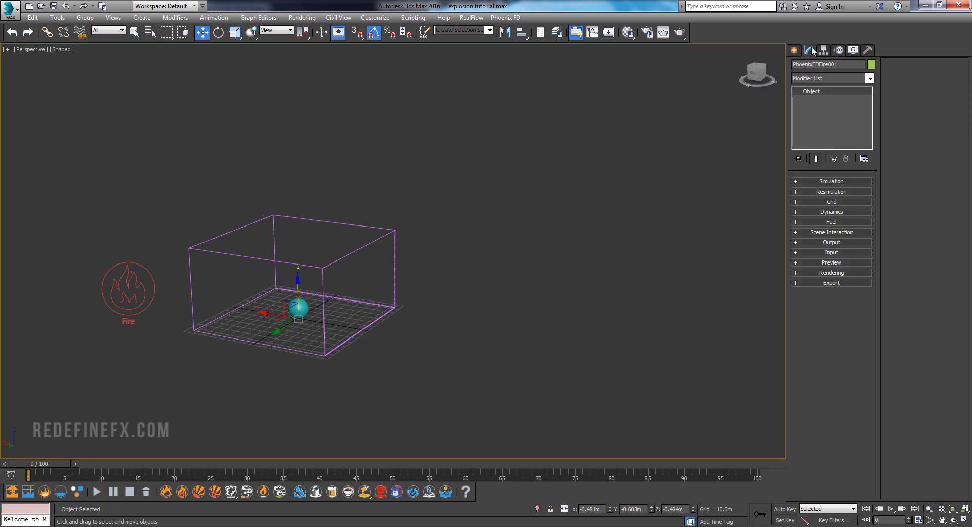
{"action": "left_click", "coordinate": [828, 213]}
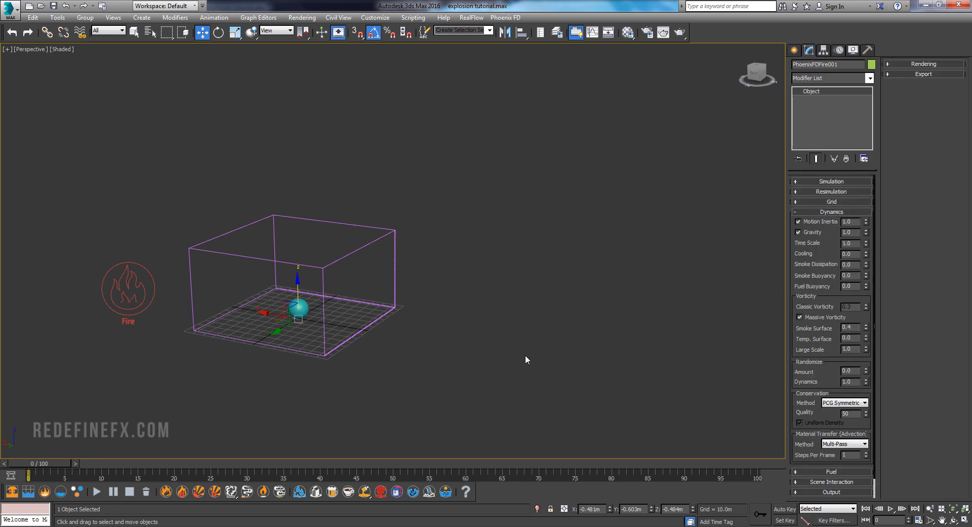
Look at the gas_explo_01.mov explosion in the media player again, then return to the 3ds Max scene
{"action": "key", "text": "alt+Tab"}
{"action": "left_click_drag", "start_coordinate": [664, 163], "coordinate": [673, 153]}
{"action": "left_click", "coordinate": [672, 153]}
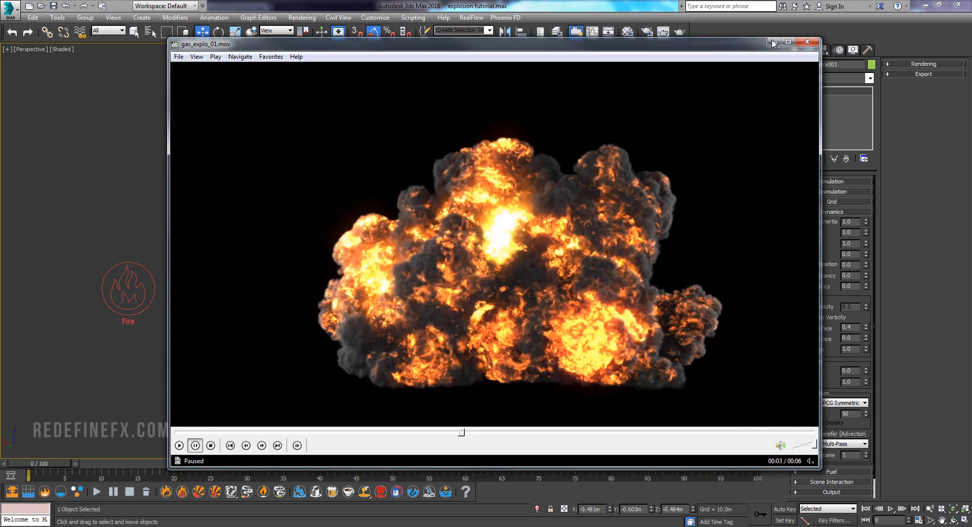
{"action": "key", "text": "alt+Tab"}
{"action": "key", "text": "z"}
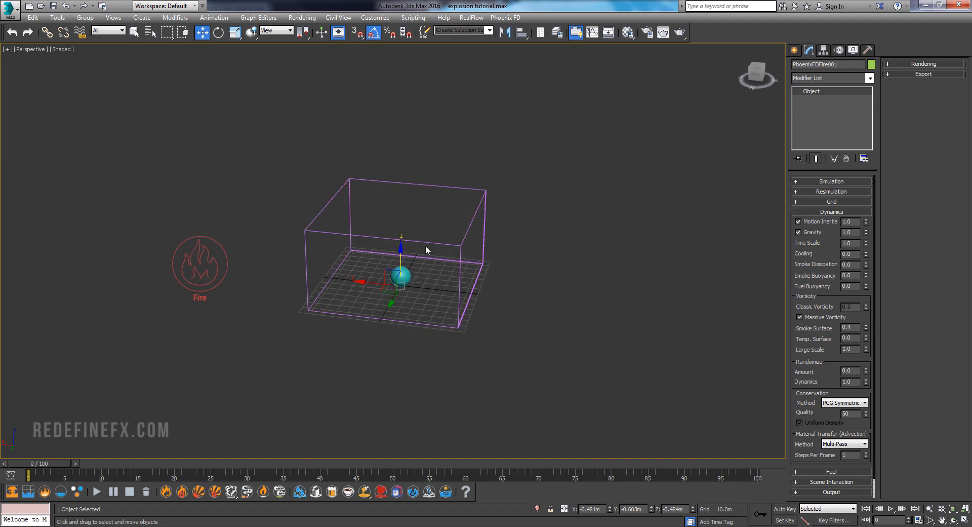
Review the simulator's Grid cell size and dimensions, plus its Output cache path and grid channels
{"action": "left_click", "coordinate": [831, 201]}
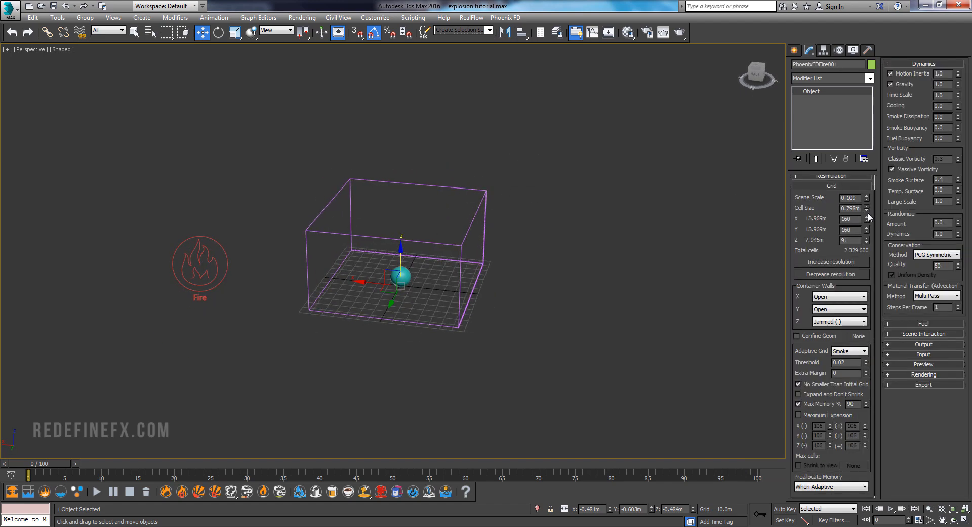
{"action": "left_click_drag", "start_coordinate": [868, 212], "coordinate": [870, 224]}
{"action": "middle_click_drag", "start_coordinate": [321, 347], "coordinate": [371, 300], "text": "alt"}
{"action": "left_click", "coordinate": [821, 186]}
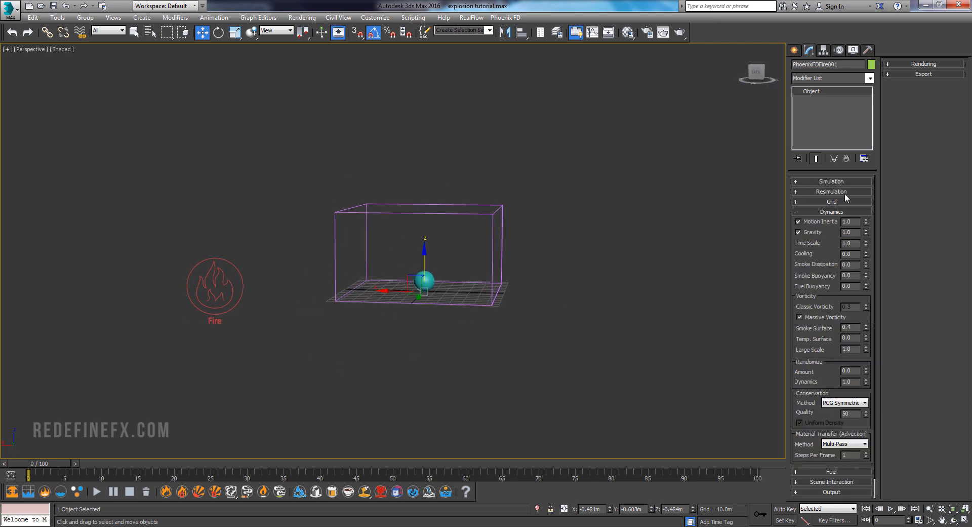
{"action": "left_click", "coordinate": [843, 209]}
{"action": "left_click", "coordinate": [832, 243]}
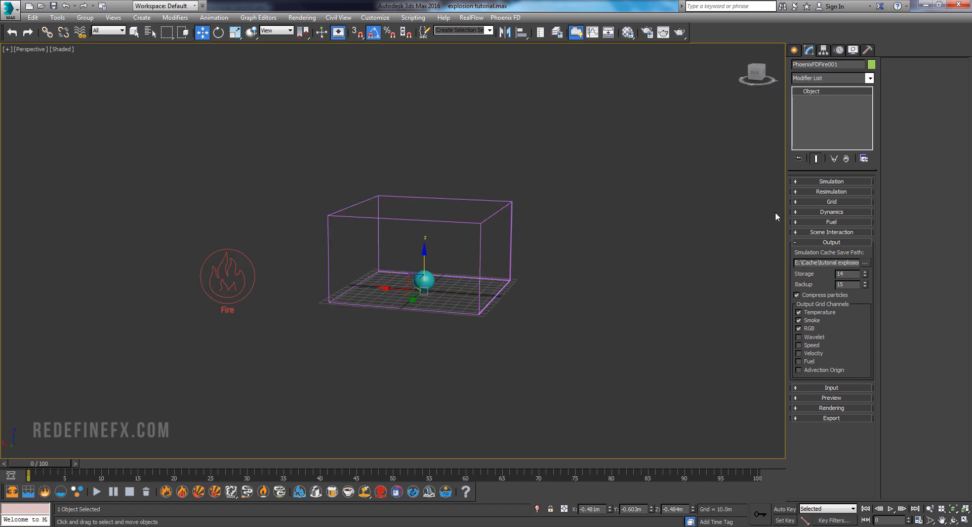
Run the Phoenix FD explosion simulation and pause it at frame 23 to view it from several angles
{"action": "left_click", "coordinate": [805, 181]}
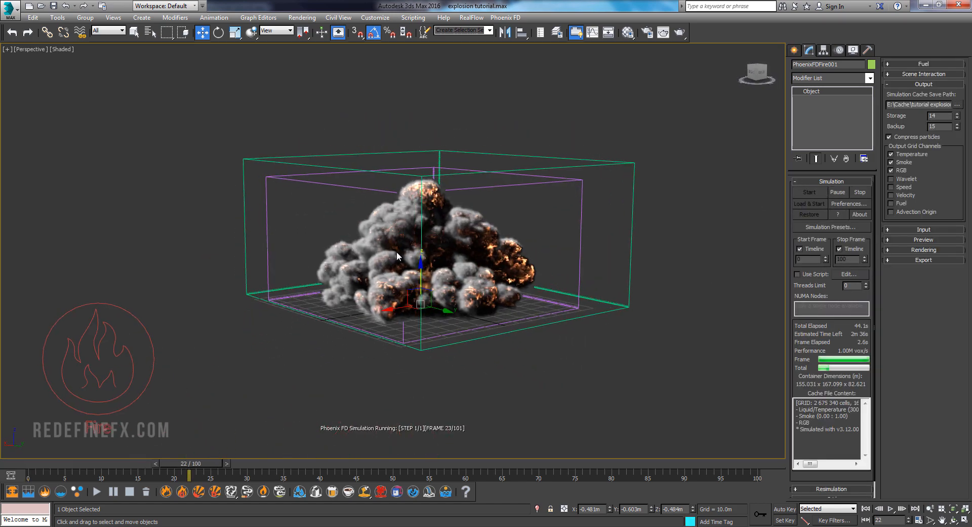
{"action": "middle_click_drag", "start_coordinate": [397, 256], "coordinate": [313, 283], "text": "alt"}
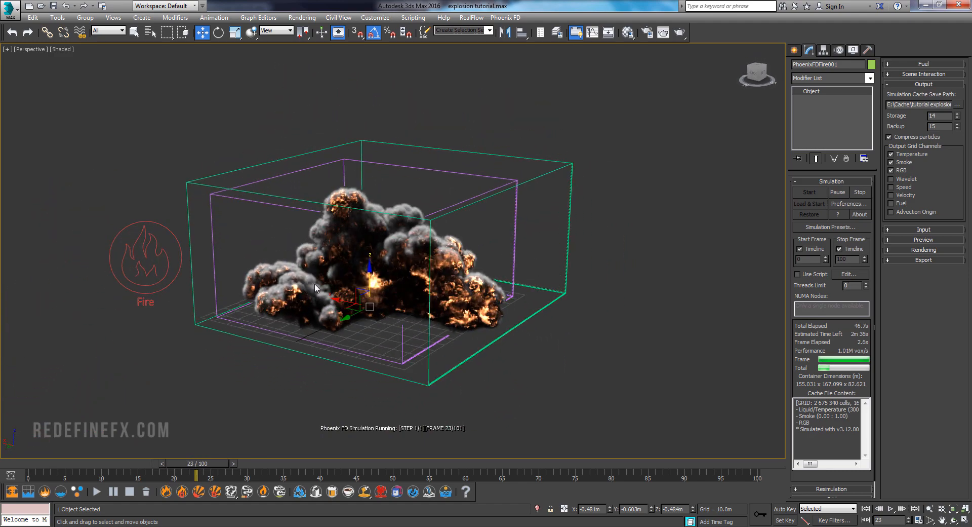
{"action": "middle_click_drag", "start_coordinate": [374, 265], "coordinate": [247, 434], "text": "alt"}
{"action": "left_click", "coordinate": [113, 491]}
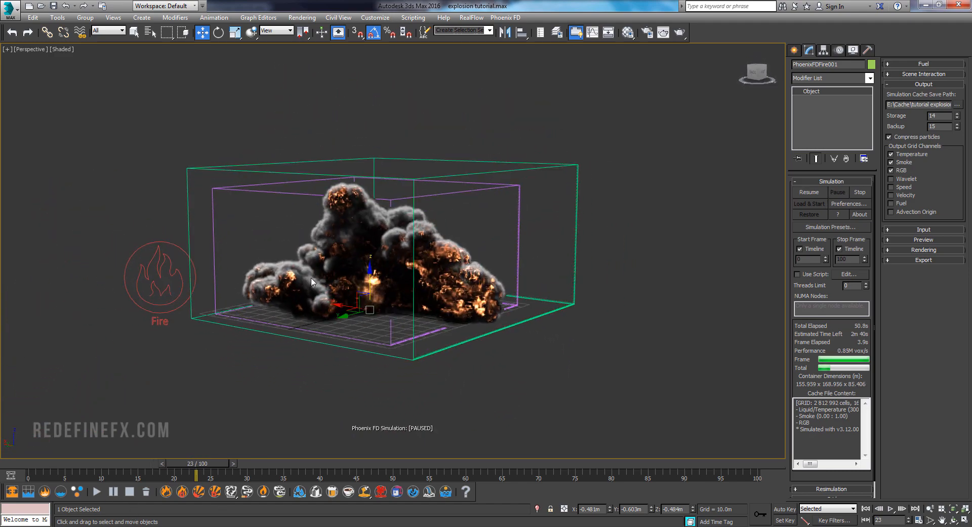
{"action": "middle_click_drag", "start_coordinate": [263, 349], "coordinate": [506, 243], "text": "alt"}
Inspect the Grid settings while viewing the expanded container around the paused explosion
{"action": "left_click", "coordinate": [815, 182]}
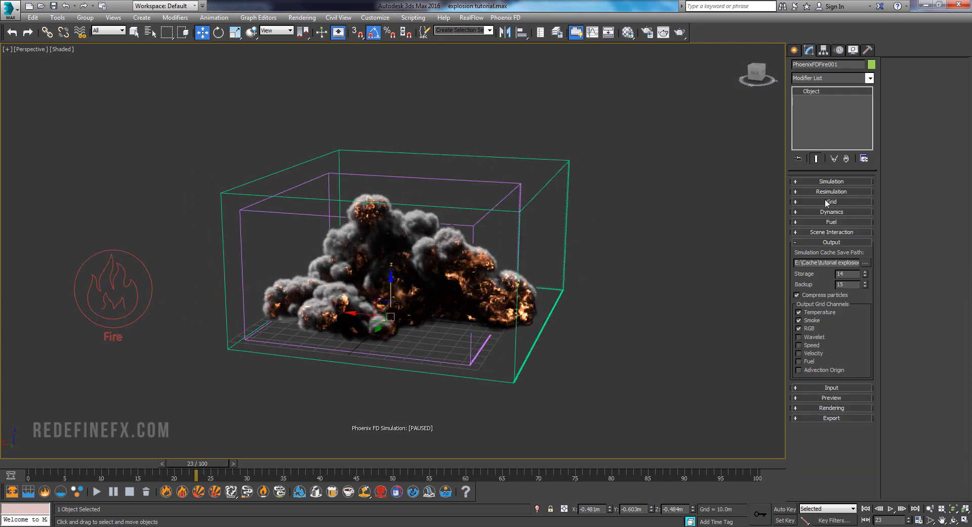
{"action": "left_click", "coordinate": [825, 199]}
{"action": "middle_click_drag", "start_coordinate": [433, 223], "coordinate": [395, 286], "text": "alt"}
{"action": "left_click", "coordinate": [824, 187]}
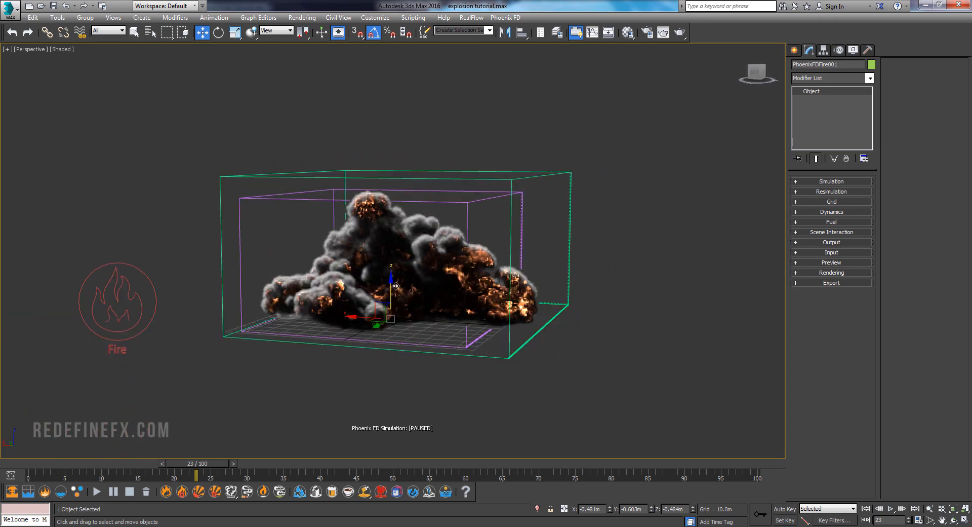
Compare the paused explosion with the GPU Preview's Enable In Viewport option off and on in the Preview settings
{"action": "left_click", "coordinate": [829, 261]}
{"action": "left_click_drag", "start_coordinate": [918, 399], "coordinate": [916, 366]}
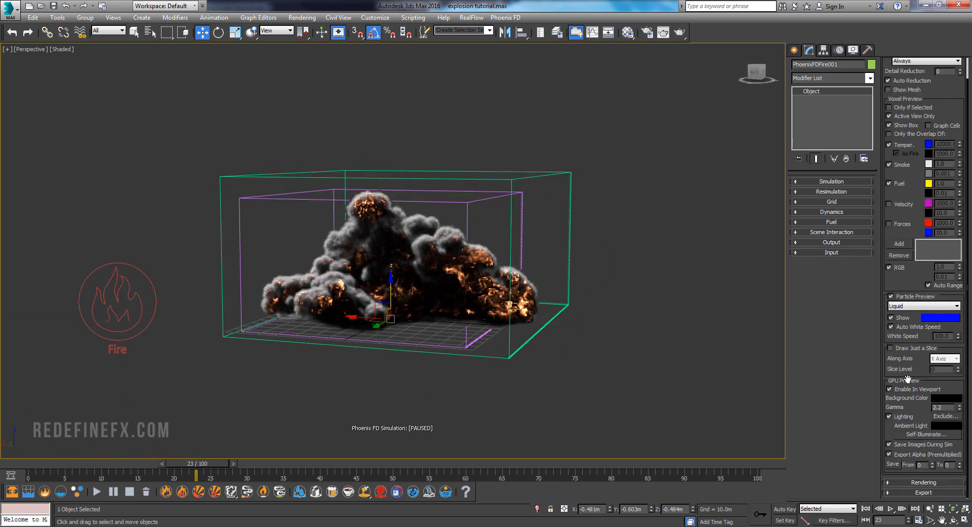
{"action": "left_click", "coordinate": [890, 389]}
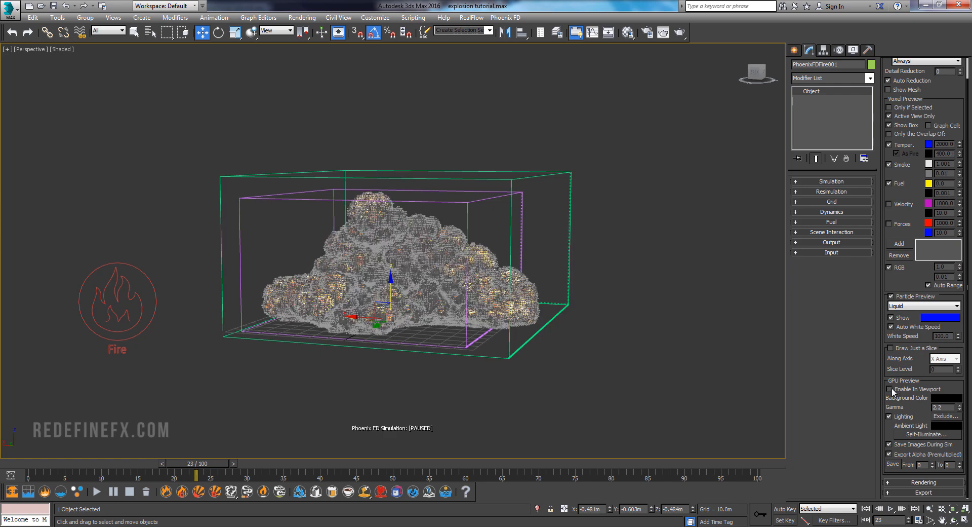
{"action": "left_click", "coordinate": [890, 389]}
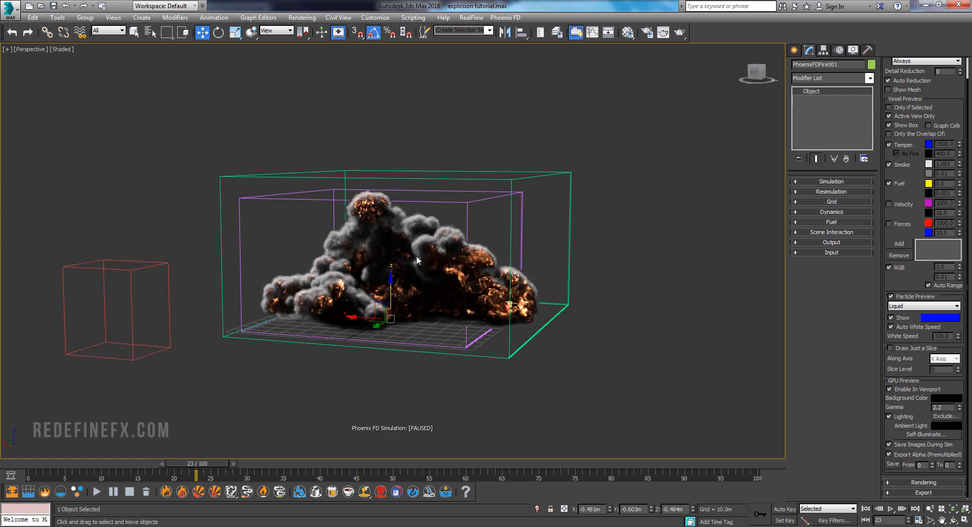
{"action": "middle_click_drag", "start_coordinate": [416, 255], "coordinate": [403, 284], "text": "alt"}
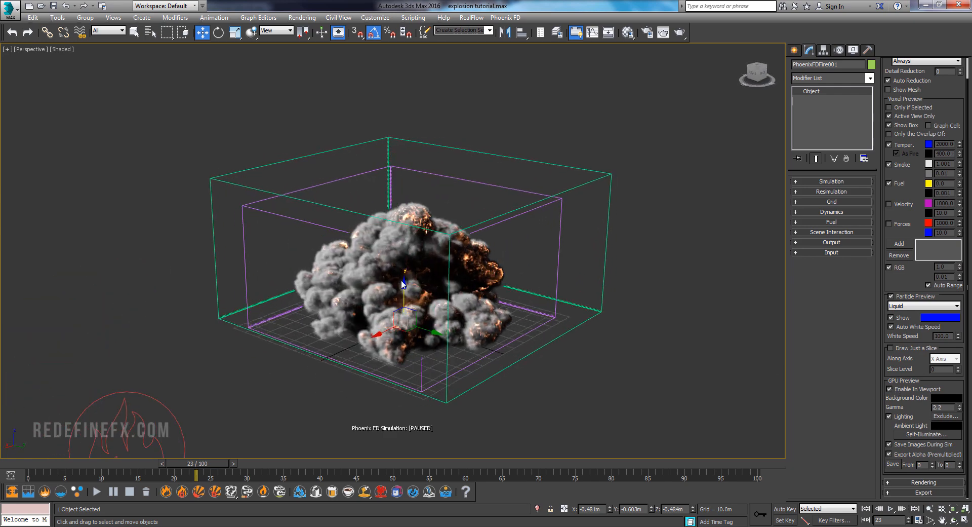
{"action": "left_click", "coordinate": [890, 389]}
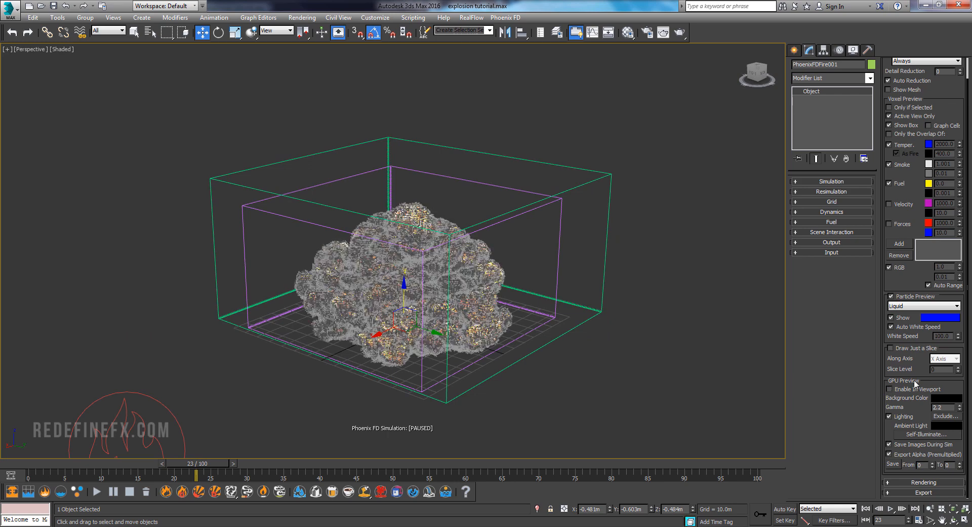
{"action": "mouse_move", "coordinate": [734, 350]}
{"action": "middle_mouse_down", "text": "alt"}
{"action": "mouse_move", "coordinate": [466, 248]}
{"action": "mouse_move", "coordinate": [497, 232]}
{"action": "mouse_move", "coordinate": [658, 202]}
{"action": "middle_mouse_up", "text": "alt"}
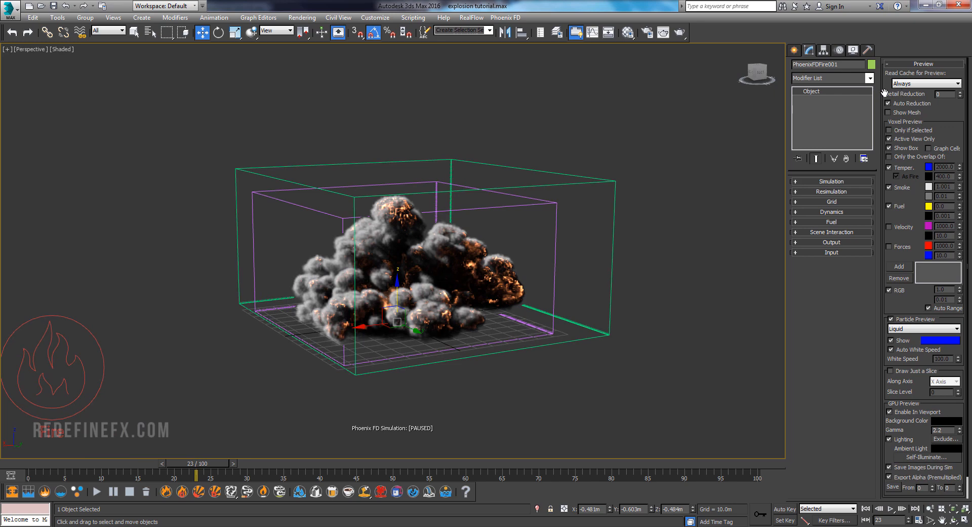
Try a Detail Reduction of 4 on the paused explosion's viewport preview
{"action": "left_click", "coordinate": [960, 92]}
{"action": "left_click", "coordinate": [961, 92]}
{"action": "left_click", "coordinate": [960, 92]}
{"action": "left_click", "coordinate": [960, 92]}
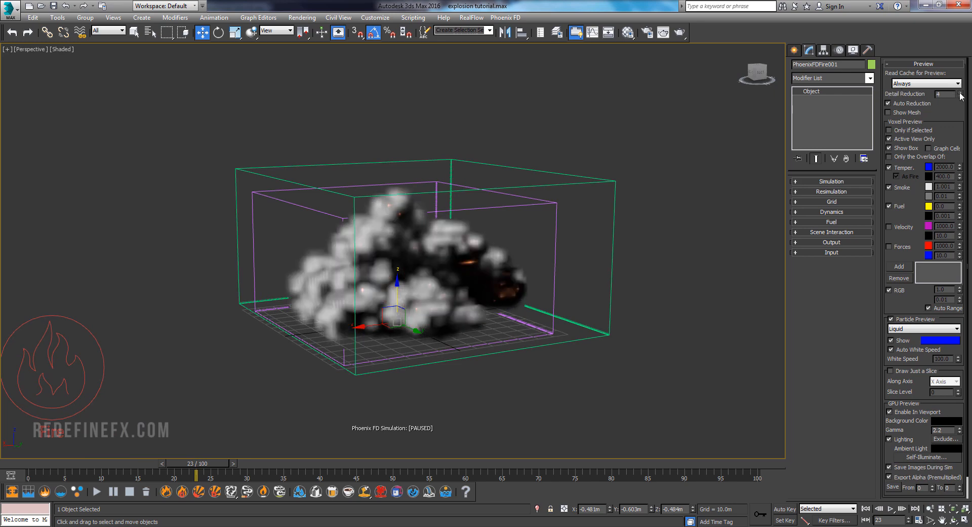
Move to frame 21 and examine the explosion's fire and smoke from several angles
{"action": "mouse_move", "coordinate": [212, 464]}
{"action": "left_mouse_down"}
{"action": "mouse_move", "coordinate": [68, 474]}
{"action": "mouse_move", "coordinate": [225, 467]}
{"action": "mouse_move", "coordinate": [200, 468]}
{"action": "left_mouse_up"}
{"action": "key", "text": "w"}
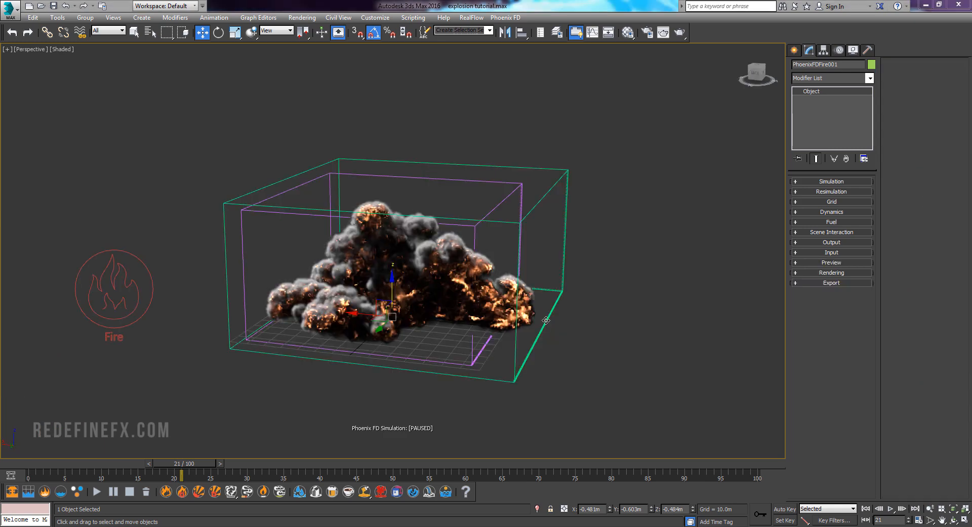
{"action": "middle_click_drag", "start_coordinate": [512, 314], "coordinate": [482, 307], "text": "alt"}
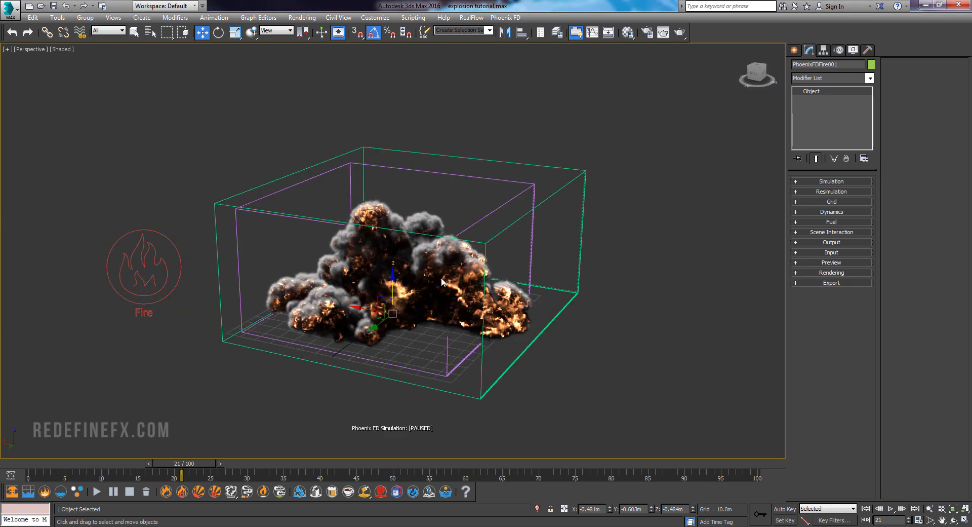
{"action": "middle_click_drag", "start_coordinate": [442, 282], "coordinate": [433, 243], "text": "alt"}
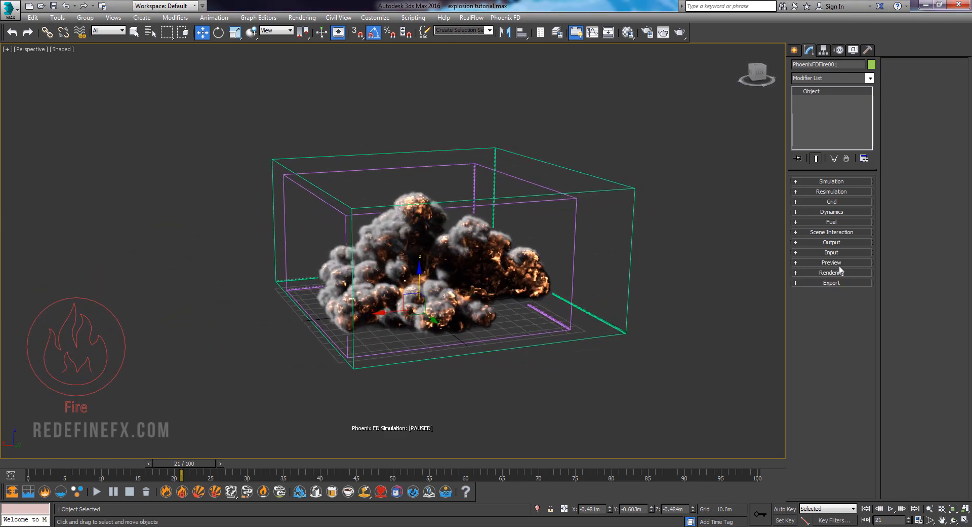
Raise the Fire Multiplier to 1.02 in the simulator's volumetric render settings
{"action": "left_click", "coordinate": [816, 272]}
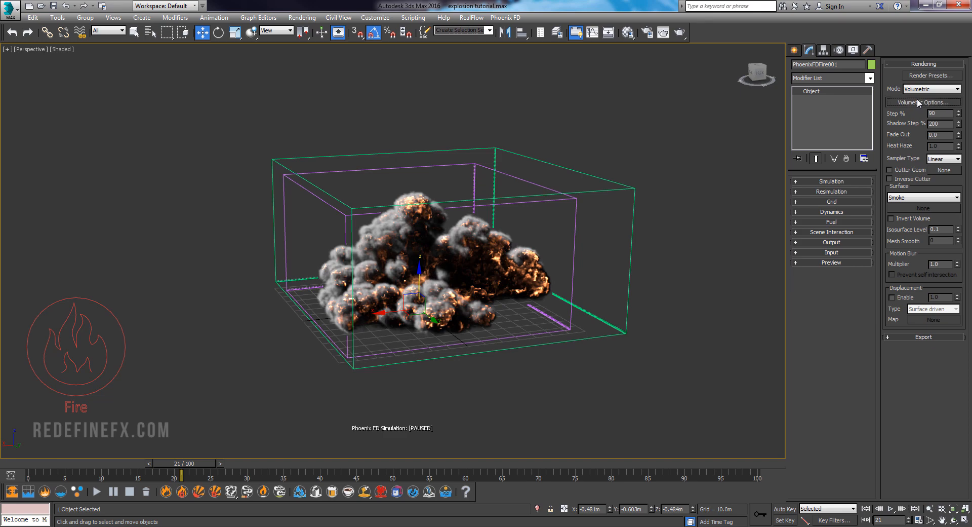
{"action": "left_click", "coordinate": [918, 102]}
{"action": "left_click", "coordinate": [225, 140]}
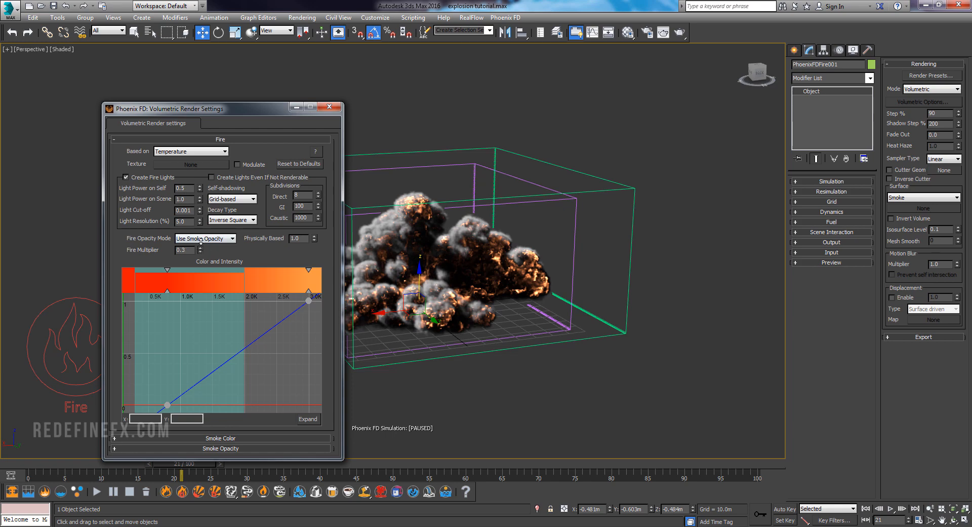
{"action": "left_click_drag", "start_coordinate": [201, 248], "coordinate": [211, 147]}
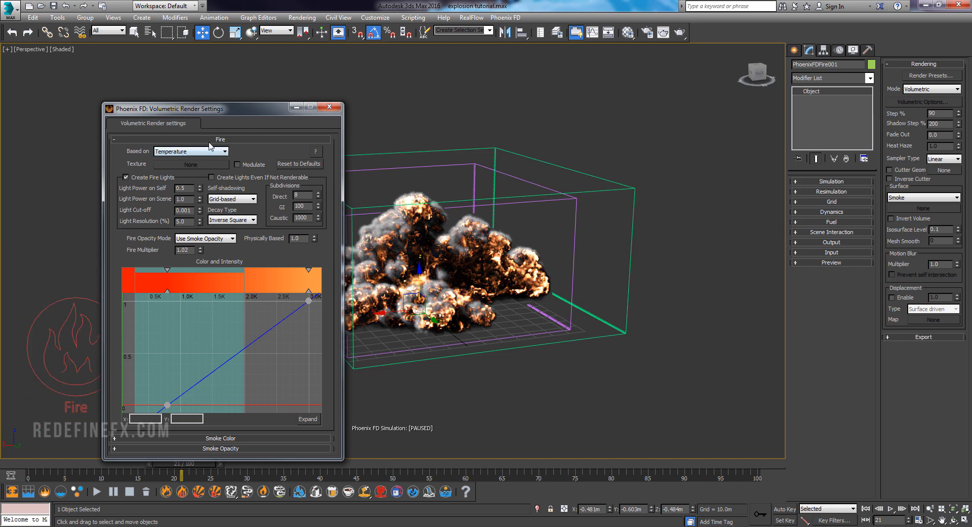
Set the Simple Smoke Opacity to 0.52, check the Smoke Color settings, and close the volumetric render settings
{"action": "left_click", "coordinate": [209, 141]}
{"action": "left_click", "coordinate": [206, 159]}
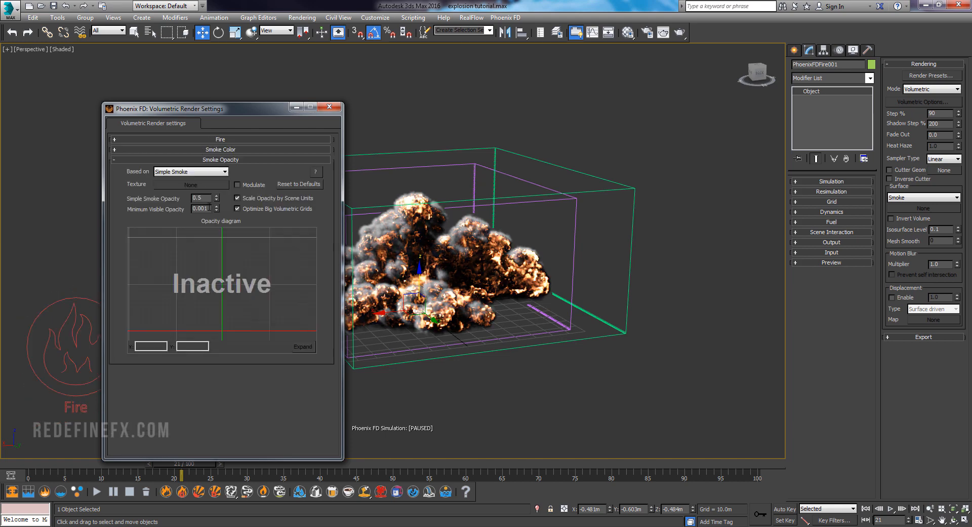
{"action": "left_click_drag", "start_coordinate": [216, 199], "coordinate": [213, 179]}
{"action": "left_click", "coordinate": [211, 150]}
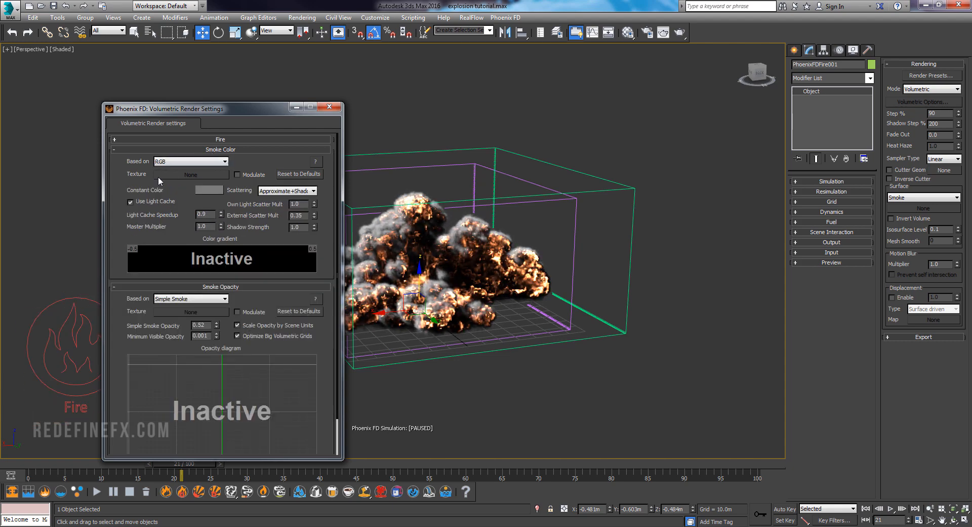
{"action": "left_click", "coordinate": [219, 150]}
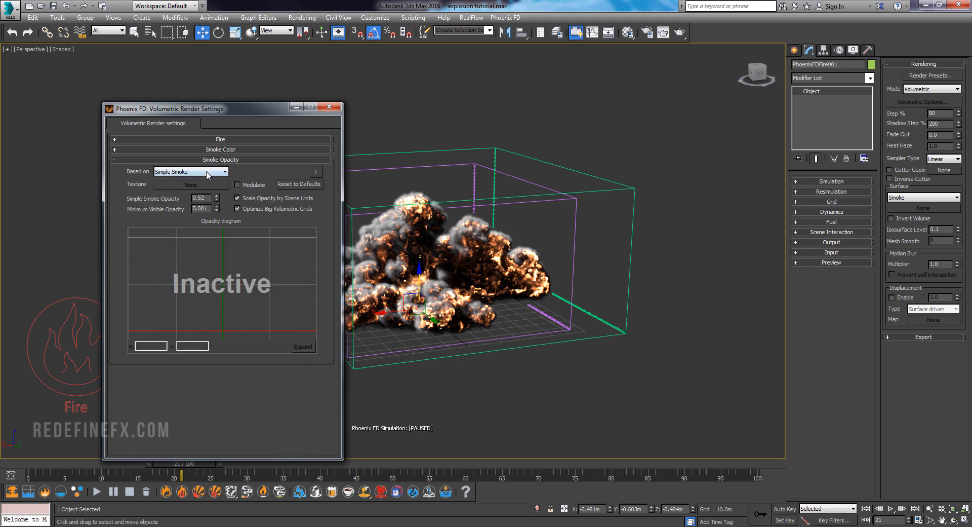
{"action": "left_click", "coordinate": [221, 159]}
{"action": "left_click", "coordinate": [329, 107]}
{"action": "key", "text": "z"}
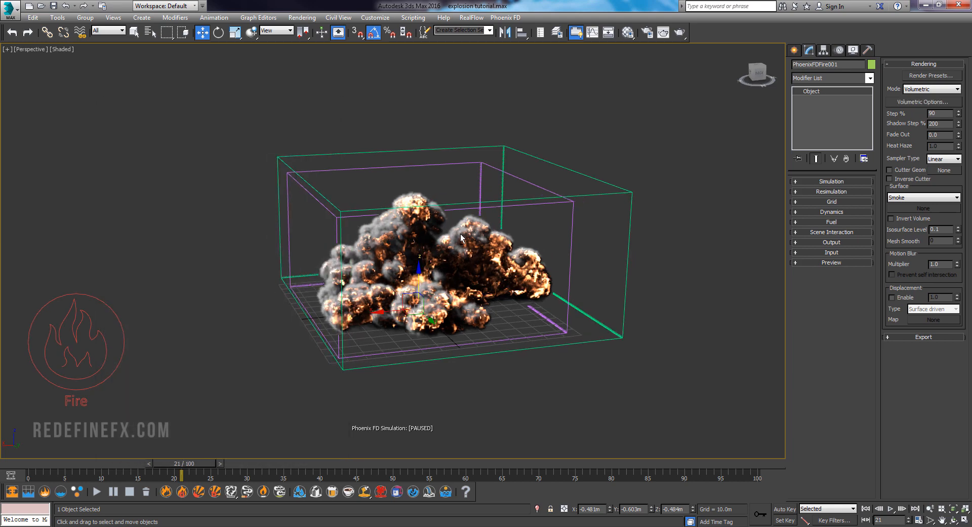
{"action": "middle_click_drag", "start_coordinate": [448, 238], "coordinate": [540, 268], "text": "alt"}
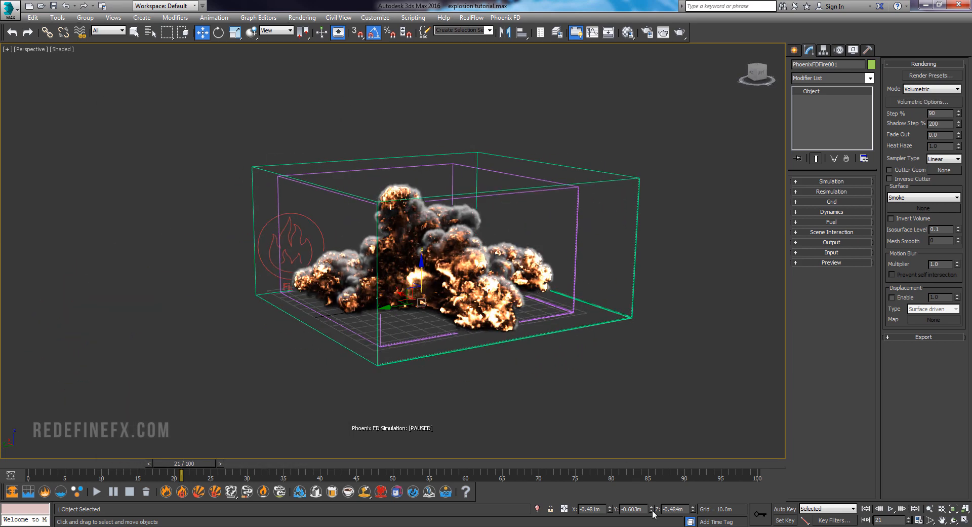
Switch to the media player and play the rendered explosion clip explo_02.mov
{"action": "left_click", "coordinate": [651, 526]}
{"action": "left_click", "coordinate": [613, 471]}
{"action": "left_click", "coordinate": [650, 526]}
{"action": "left_click", "coordinate": [689, 471]}
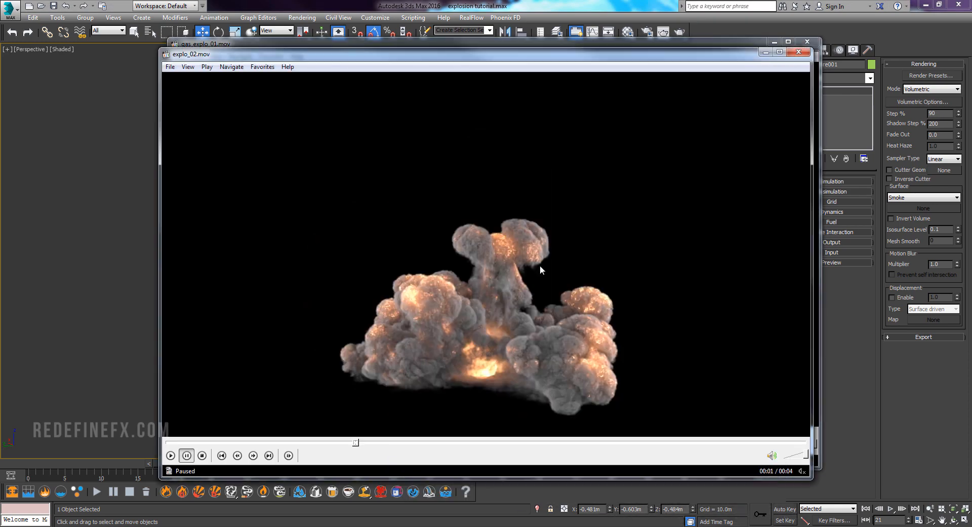
{"action": "left_click", "coordinate": [508, 236]}
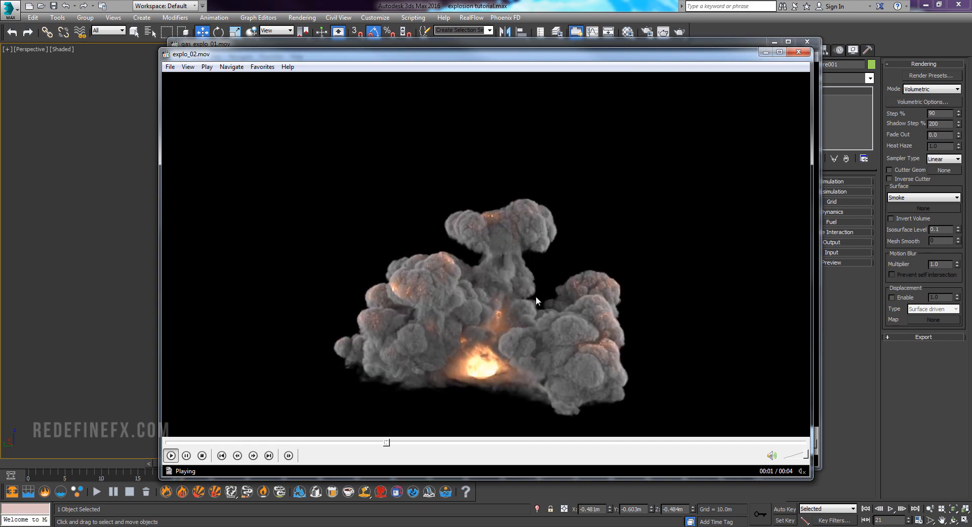
{"action": "left_click", "coordinate": [449, 202]}
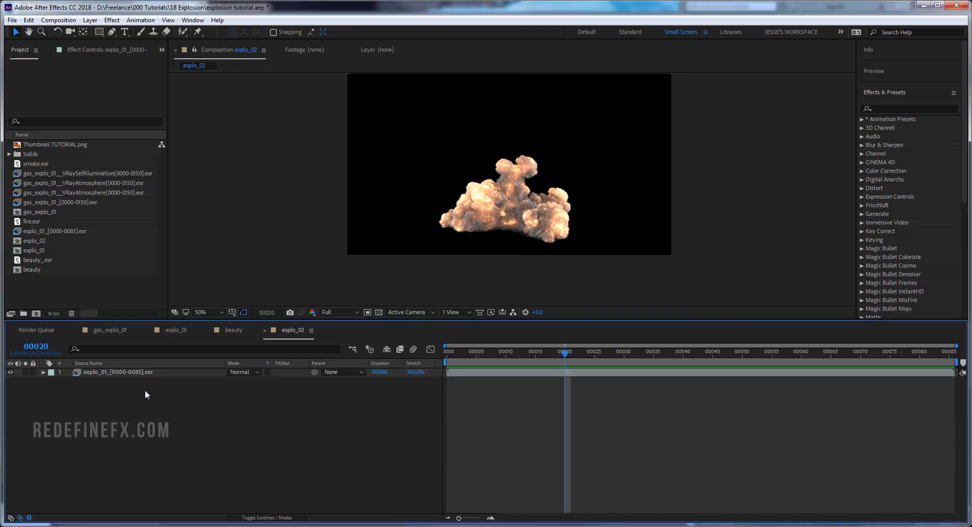
In After Effects, apply a Curves effect with a contrast-boosting S-curve to the explo_01_[0000-0085].exr layer and check the result
{"action": "left_click", "coordinate": [136, 371]}
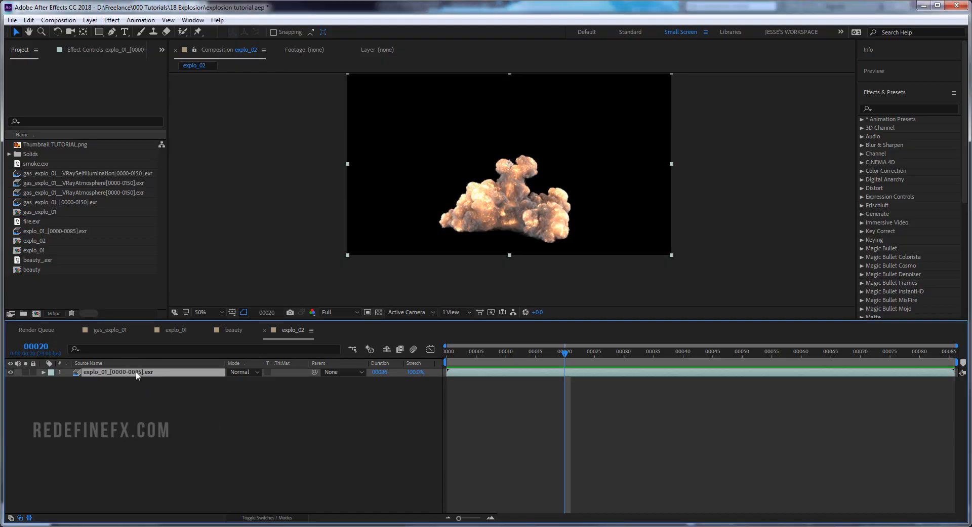
{"action": "left_click", "coordinate": [112, 20]}
{"action": "mouse_move", "coordinate": [191, 126]}
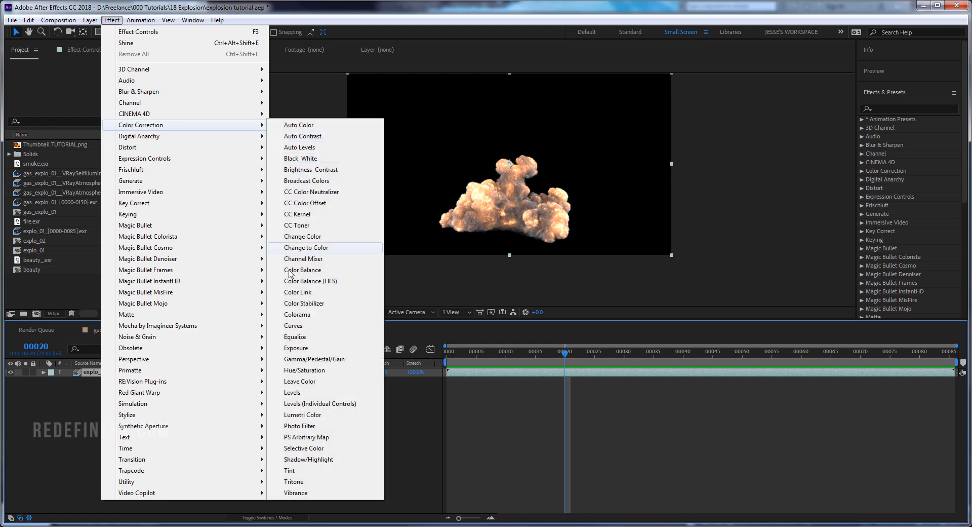
{"action": "left_click", "coordinate": [297, 325]}
{"action": "left_click_drag", "start_coordinate": [118, 151], "coordinate": [113, 146]}
{"action": "left_click_drag", "start_coordinate": [49, 204], "coordinate": [70, 223]}
{"action": "scroll", "coordinate": [509, 200], "scroll_direction": "up", "scroll_amount": 2}
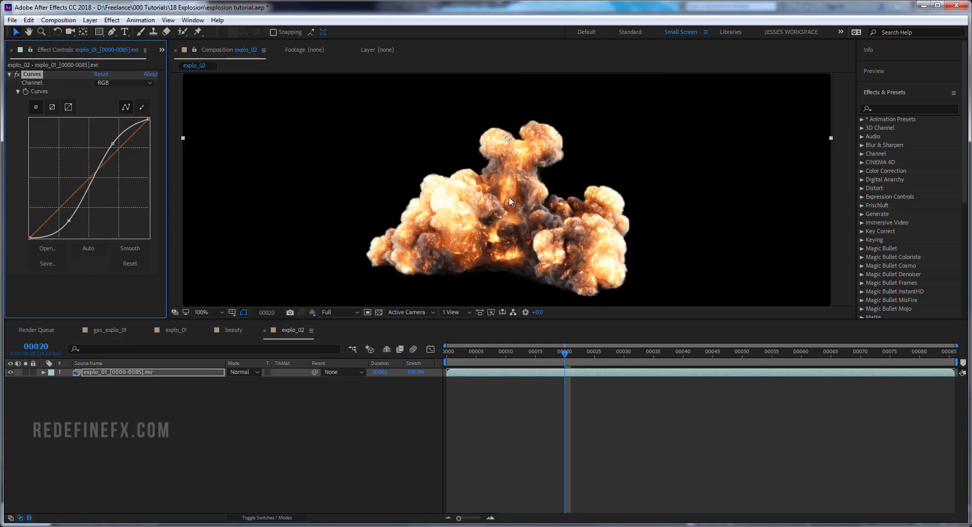
{"action": "left_click_drag", "start_coordinate": [563, 364], "coordinate": [618, 393]}
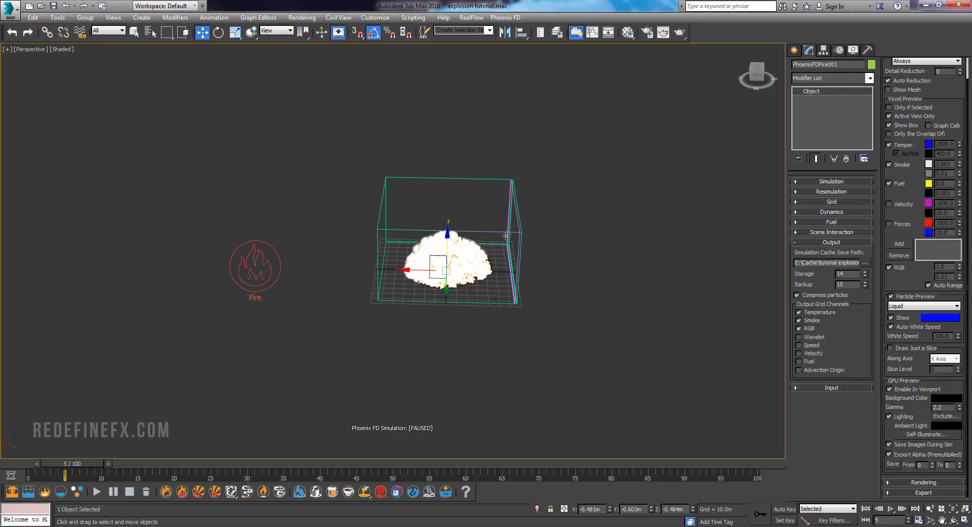
In 3ds Max, create a new standard sphere on open ground beside the existing explosion container
{"action": "middle_click_drag", "start_coordinate": [507, 235], "coordinate": [487, 233], "text": "alt"}
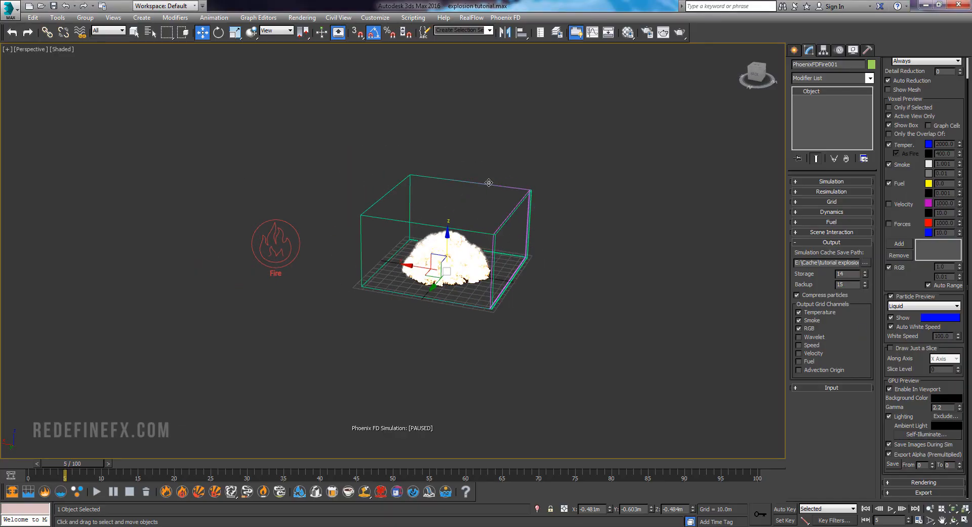
{"action": "middle_click_drag", "start_coordinate": [528, 257], "coordinate": [542, 221], "text": "alt"}
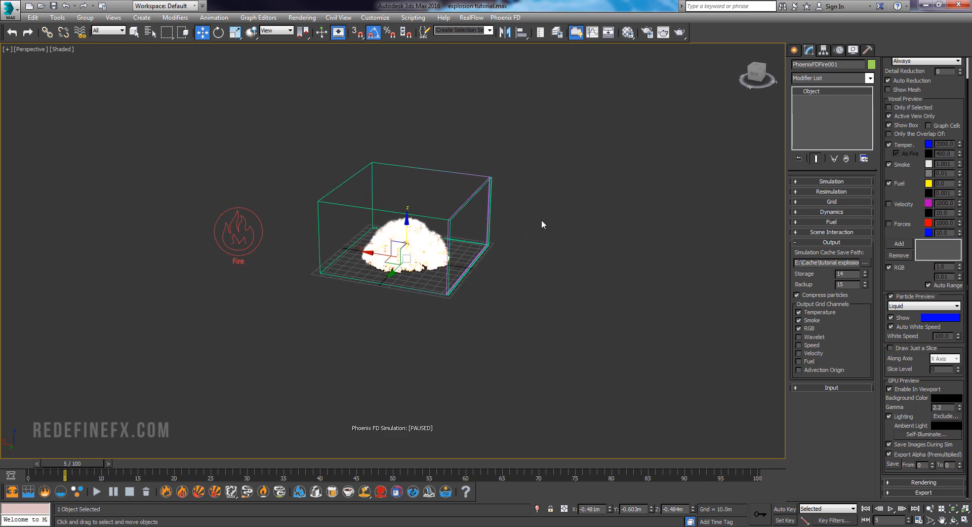
{"action": "left_click", "coordinate": [795, 50]}
{"action": "left_click", "coordinate": [812, 125]}
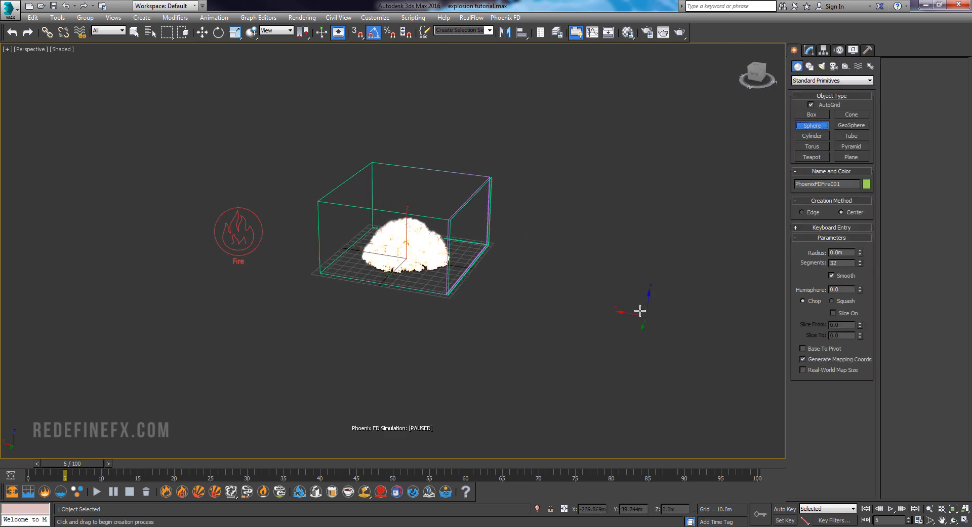
{"action": "left_click_drag", "start_coordinate": [657, 282], "coordinate": [677, 302]}
{"action": "middle_click_drag", "start_coordinate": [677, 301], "coordinate": [623, 281]}
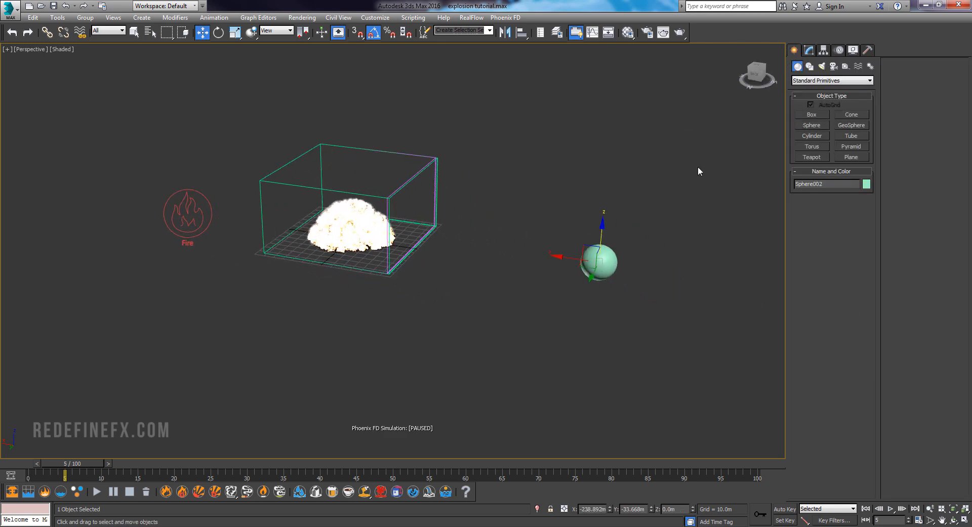
Draw a Phoenix FD fire simulator around the new sphere, about 149 × 144 × 101 m
{"action": "left_click", "coordinate": [801, 84]}
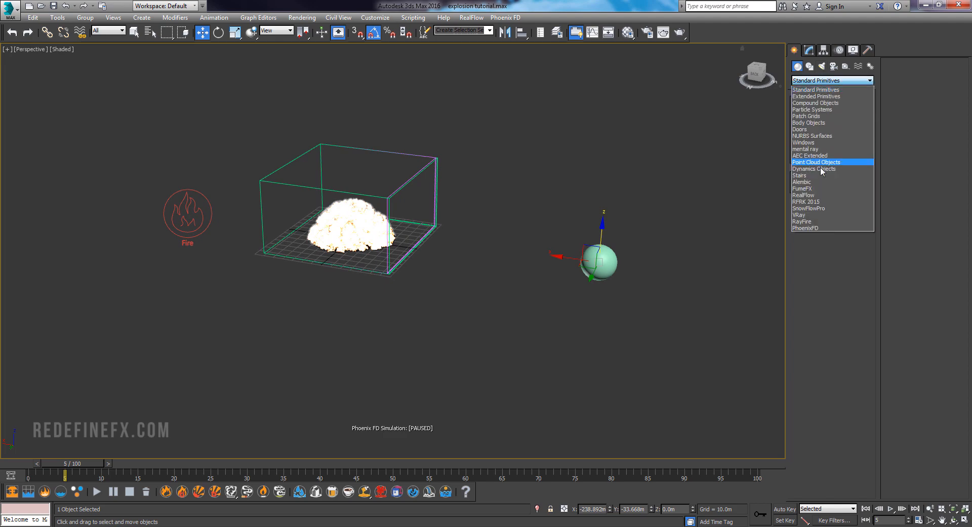
{"action": "left_click", "coordinate": [801, 228]}
{"action": "left_click", "coordinate": [850, 117]}
{"action": "middle_click_drag", "start_coordinate": [658, 263], "coordinate": [678, 300], "text": "alt"}
{"action": "left_click_drag", "start_coordinate": [535, 235], "coordinate": [717, 371]}
{"action": "left_click", "coordinate": [719, 262]}
{"action": "middle_click_drag", "start_coordinate": [719, 262], "coordinate": [647, 306], "text": "alt"}
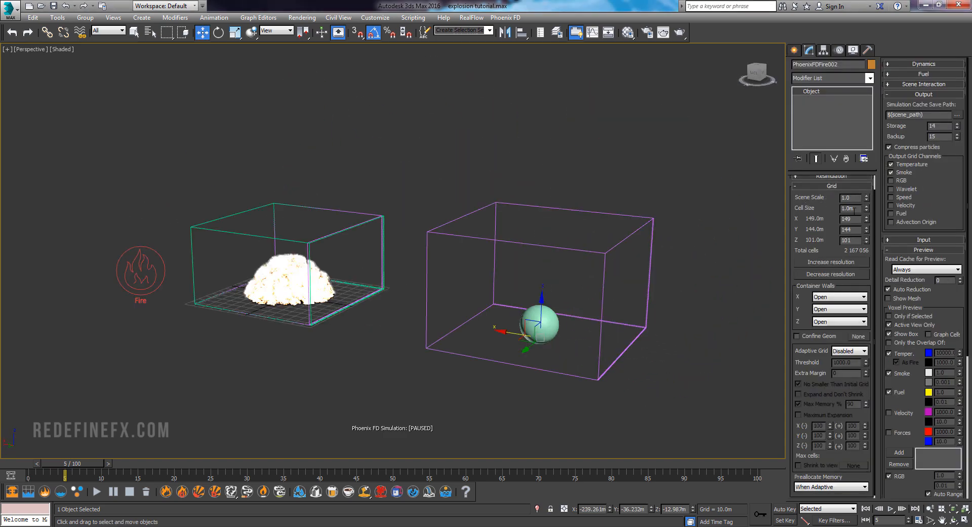
Check the new simulator's grid dimensions and set its Z container wall to Jammed (-)
{"action": "left_click", "coordinate": [846, 229]}
{"action": "key", "text": "Tab"}
{"action": "middle_click_drag", "start_coordinate": [622, 239], "coordinate": [603, 254], "text": "alt"}
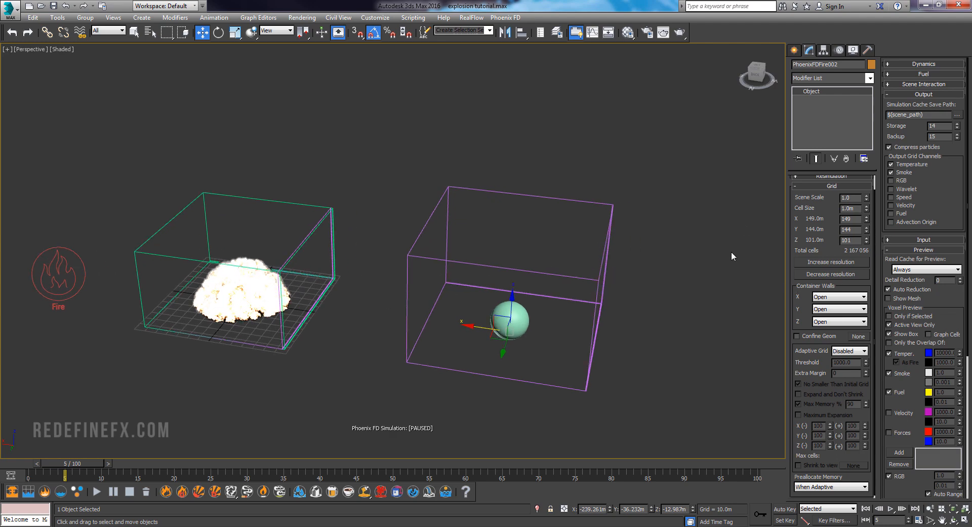
{"action": "scroll", "coordinate": [804, 323], "scroll_direction": "down", "scroll_amount": 1}
{"action": "left_click", "coordinate": [822, 319]}
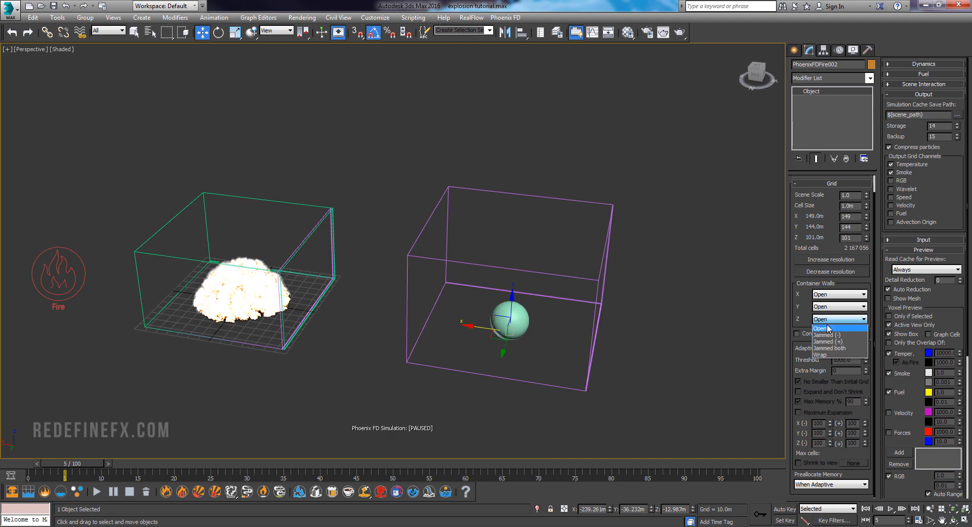
{"action": "left_click", "coordinate": [830, 332]}
{"action": "middle_click_drag", "start_coordinate": [595, 382], "coordinate": [496, 345], "text": "alt"}
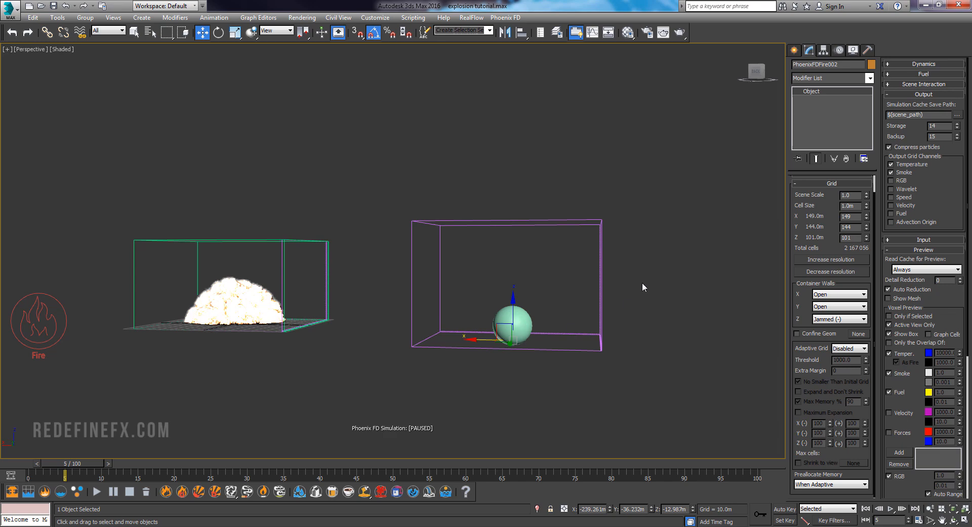
Set the new simulator's Adaptive Grid to Smoke
{"action": "scroll", "coordinate": [796, 232], "scroll_direction": "up", "scroll_amount": 1}
{"action": "left_click", "coordinate": [845, 369]}
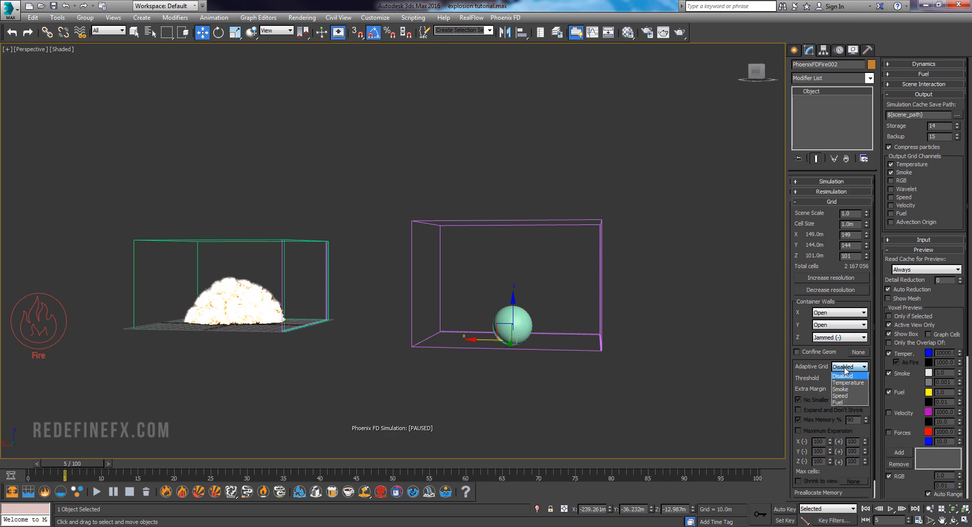
{"action": "left_click", "coordinate": [849, 387]}
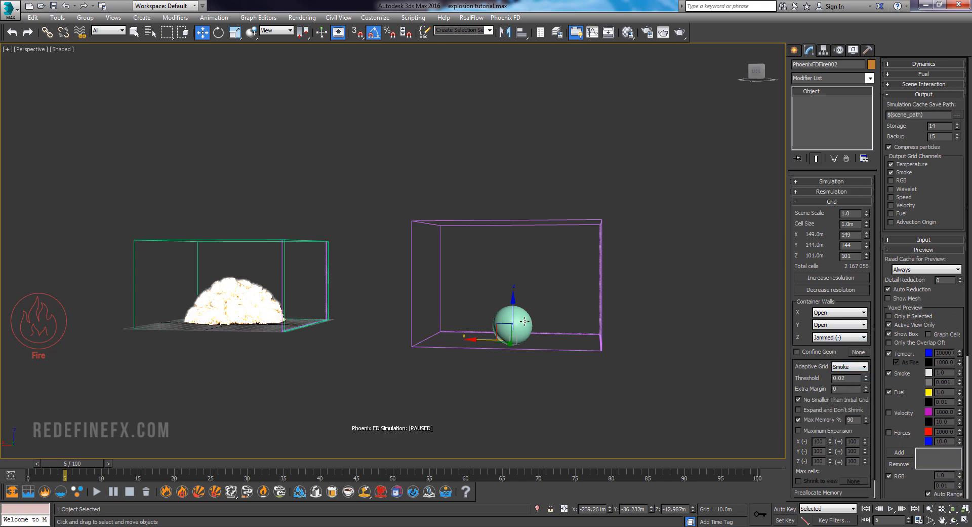
{"action": "middle_click_drag", "start_coordinate": [527, 317], "coordinate": [551, 340], "text": "alt"}
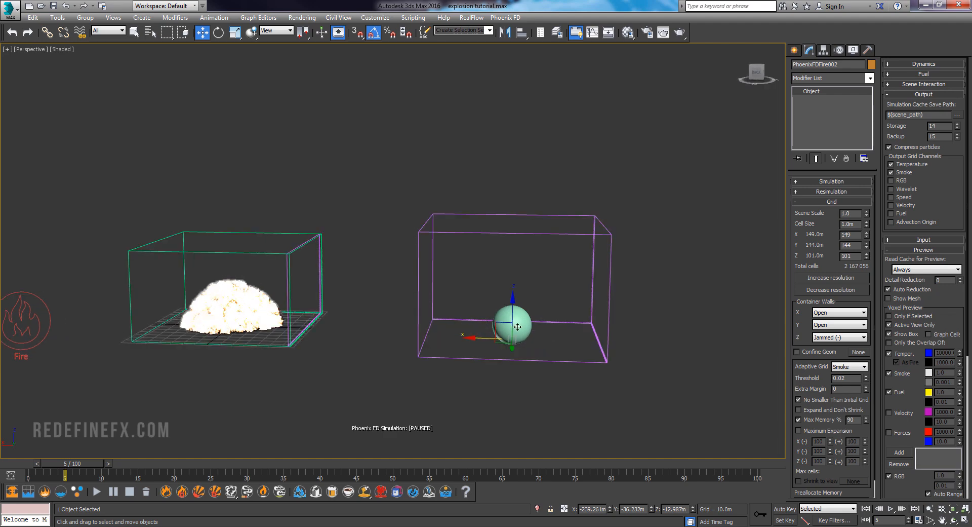
Move to frame 13 and examine how the first explosion's container bounds relate to its smoke
{"action": "middle_click_drag", "start_coordinate": [350, 298], "coordinate": [362, 299], "text": "alt"}
{"action": "middle_click_drag", "start_coordinate": [358, 267], "coordinate": [395, 264]}
{"action": "left_click_drag", "start_coordinate": [78, 458], "coordinate": [131, 462]}
{"action": "middle_click_drag", "start_coordinate": [354, 266], "coordinate": [335, 247], "text": "alt"}
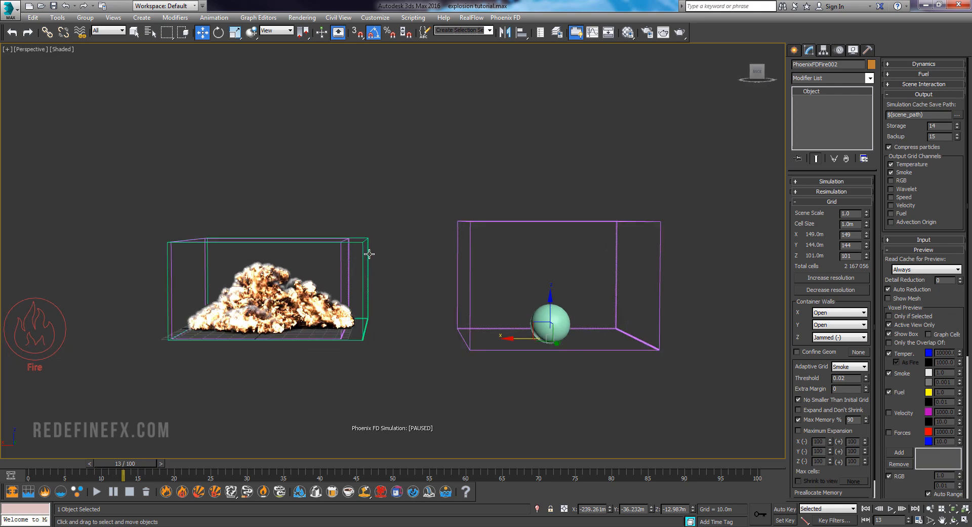
{"action": "middle_click_drag", "start_coordinate": [322, 332], "coordinate": [332, 314], "text": "alt"}
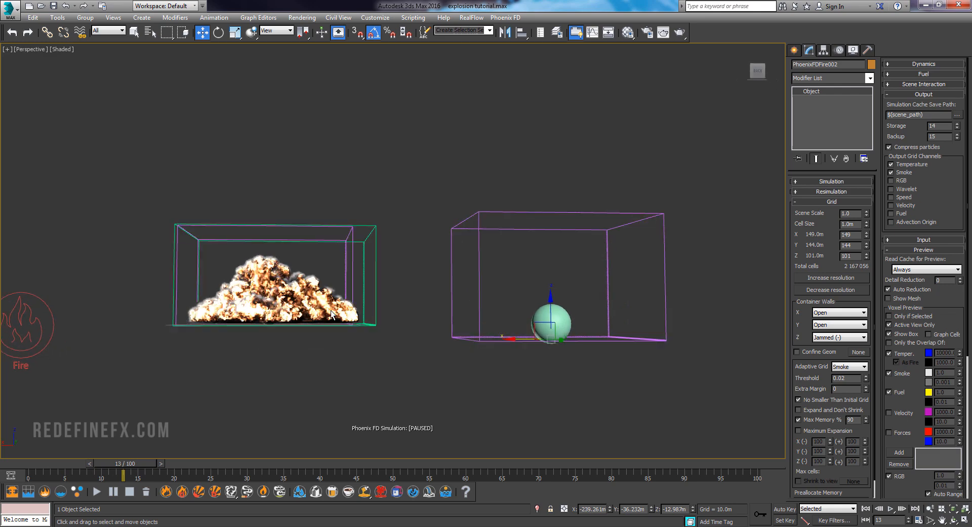
{"action": "scroll", "coordinate": [332, 313], "scroll_direction": "up", "scroll_amount": 6}
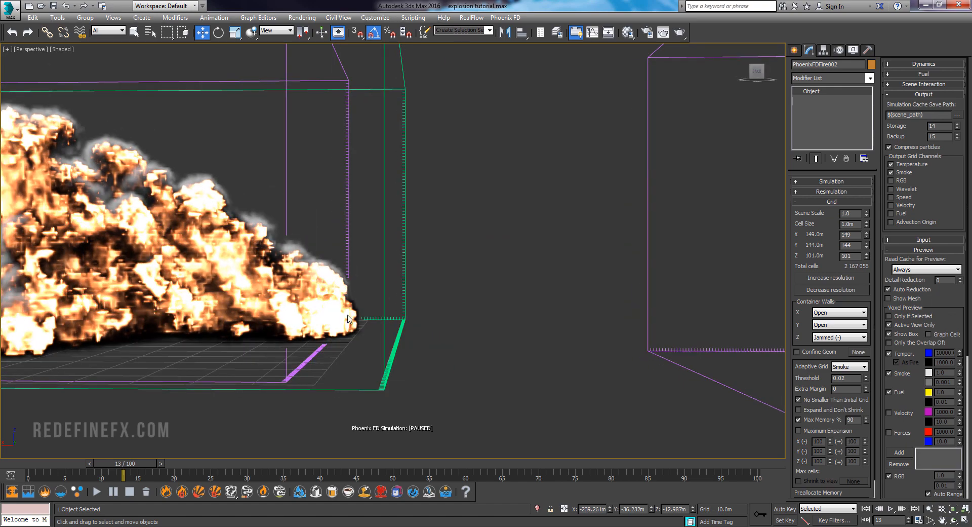
{"action": "scroll", "coordinate": [349, 319], "scroll_direction": "down", "scroll_amount": 8}
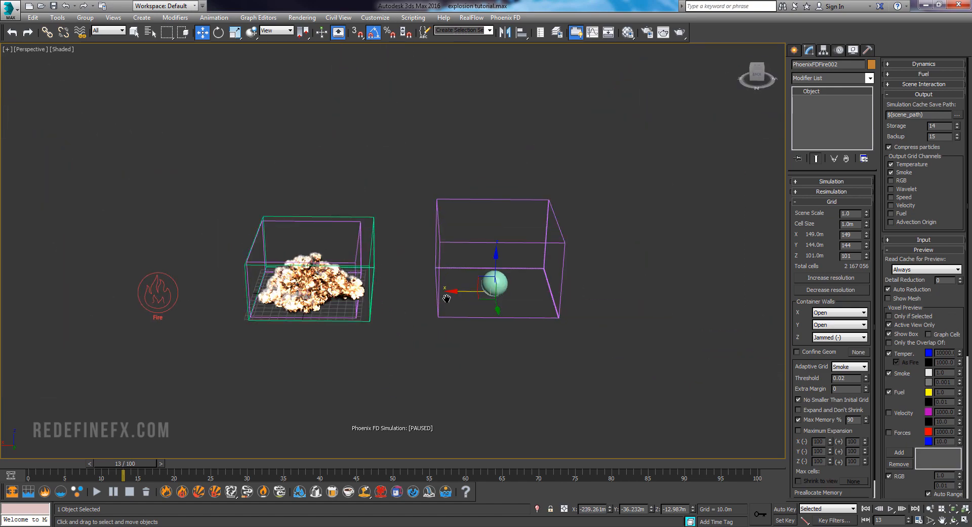
Examine the first simulator's Dynamics settings, from Gravity and Time Scale to Cooling, Smoke Dissipation and Smoke Buoyancy, against its explosion
{"action": "mouse_move", "coordinate": [447, 299]}
{"action": "middle_mouse_down", "text": "alt"}
{"action": "mouse_move", "coordinate": [449, 317]}
{"action": "mouse_move", "coordinate": [458, 306]}
{"action": "middle_mouse_up", "text": "alt"}
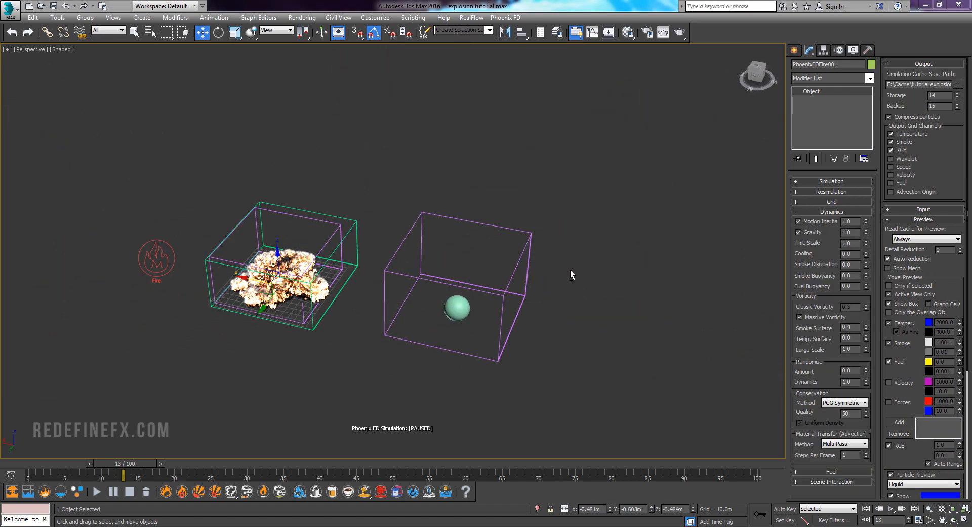
{"action": "middle_click_drag", "start_coordinate": [570, 270], "coordinate": [547, 269], "text": "alt"}
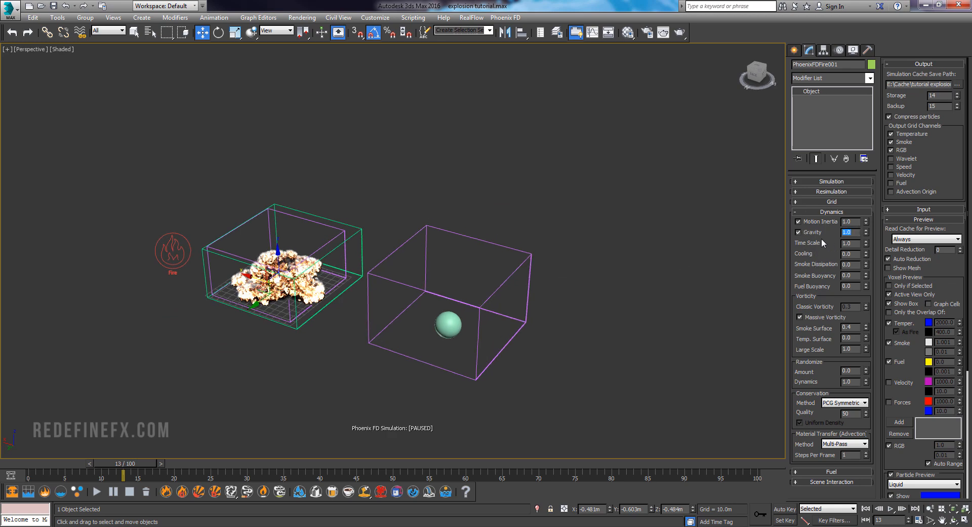
{"action": "middle_click_drag", "start_coordinate": [552, 314], "coordinate": [535, 306], "text": "alt"}
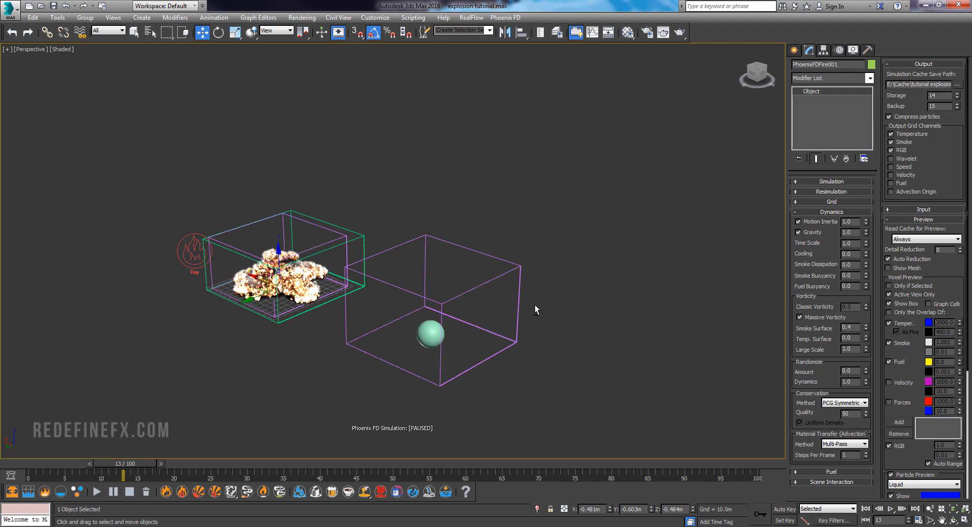
{"action": "middle_click_drag", "start_coordinate": [386, 294], "coordinate": [433, 281]}
{"action": "middle_click_drag", "start_coordinate": [433, 282], "coordinate": [441, 286]}
{"action": "scroll", "coordinate": [372, 303], "scroll_direction": "up", "scroll_amount": 3}
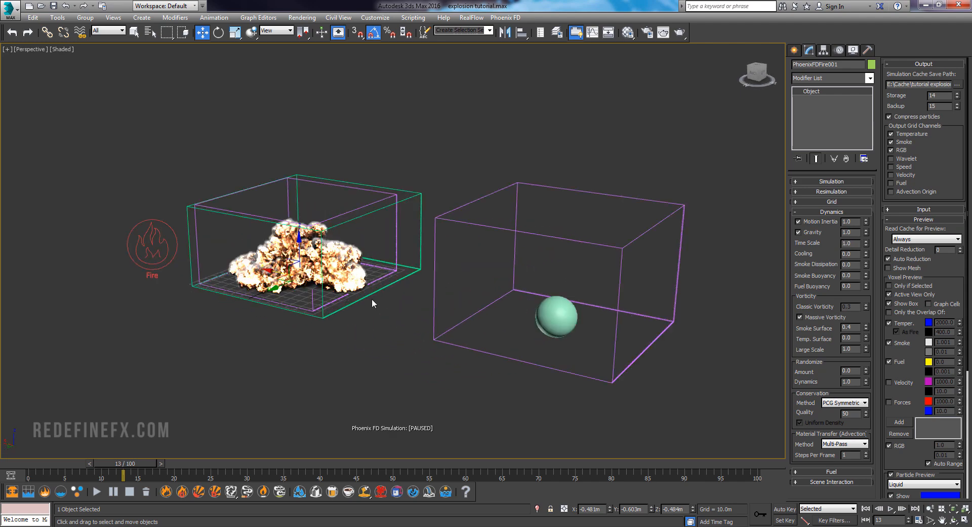
{"action": "double_click", "coordinate": [853, 243]}
{"action": "middle_click_drag", "start_coordinate": [488, 332], "coordinate": [486, 310], "text": "alt"}
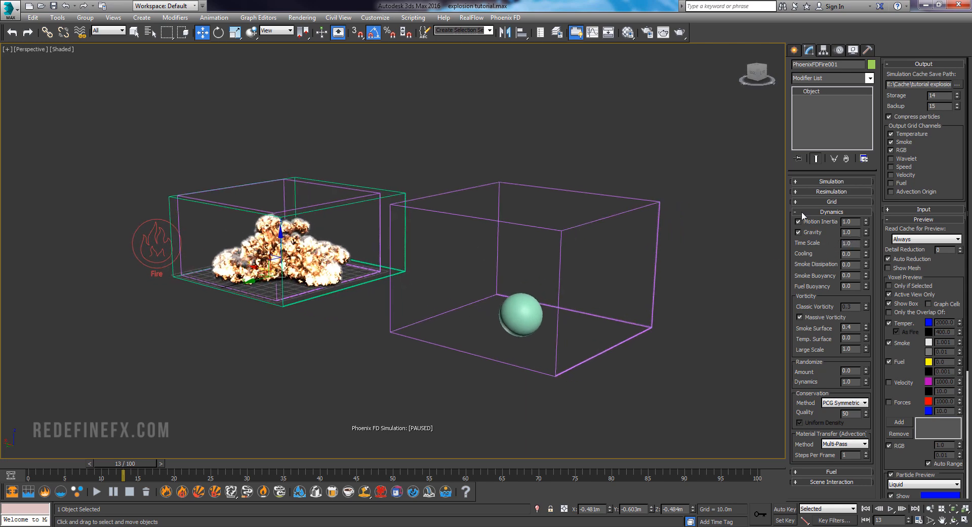
{"action": "double_click", "coordinate": [852, 253]}
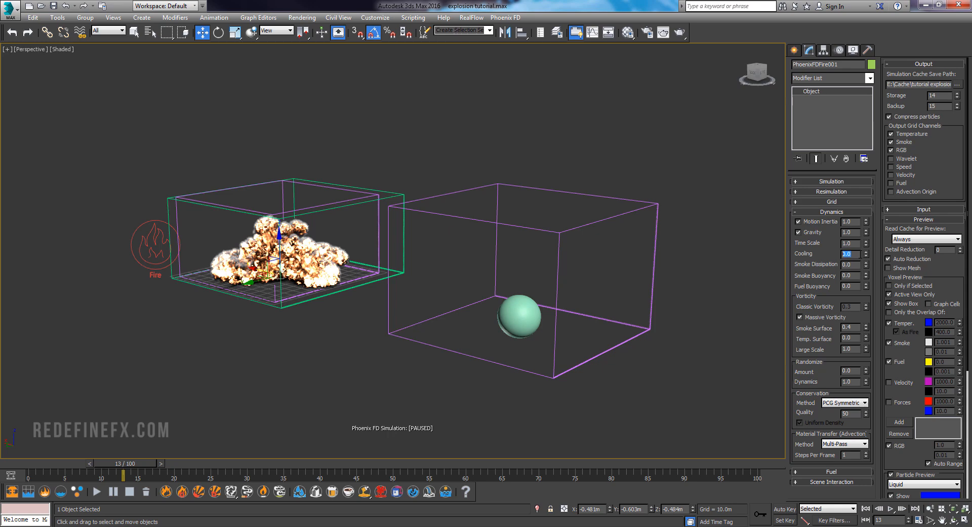
{"action": "scroll", "coordinate": [276, 238], "scroll_direction": "up", "scroll_amount": 5}
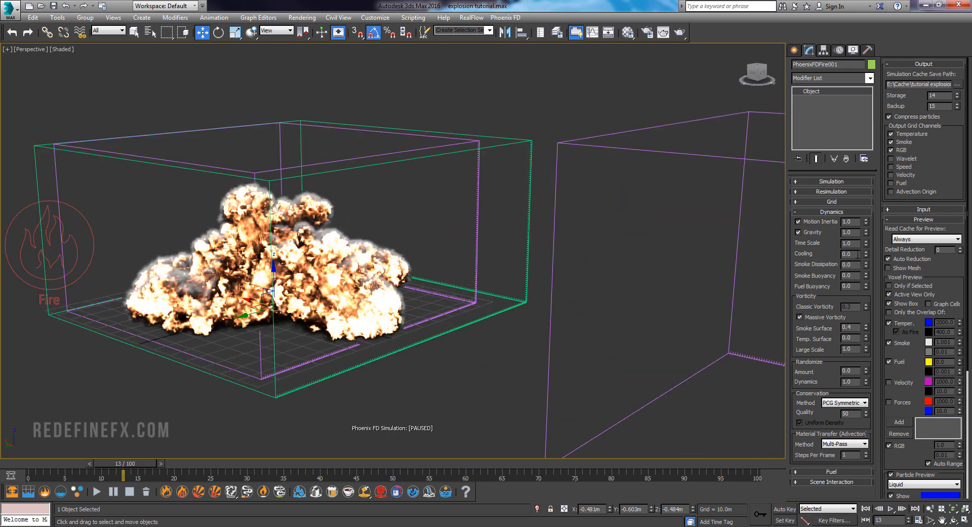
{"action": "scroll", "coordinate": [283, 314], "scroll_direction": "down", "scroll_amount": 4}
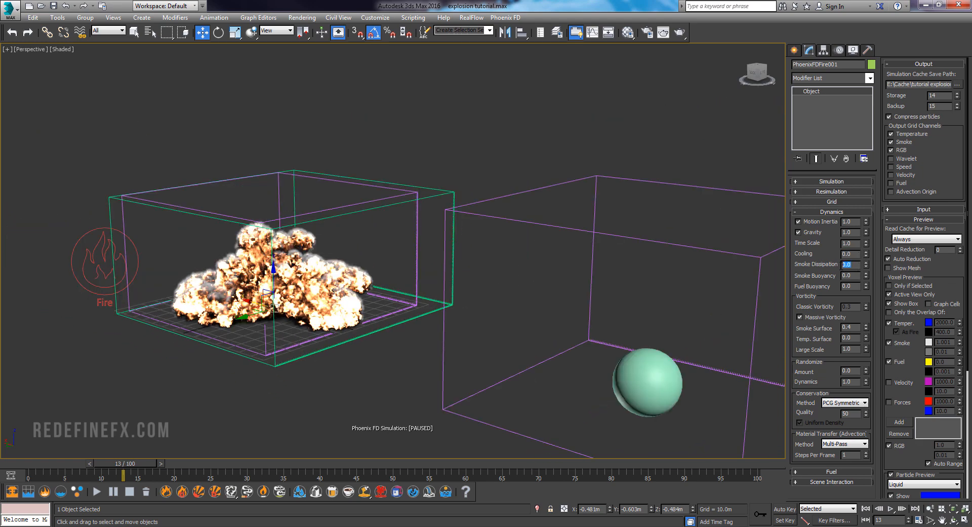
{"action": "middle_click_drag", "start_coordinate": [313, 260], "coordinate": [268, 211], "text": "alt"}
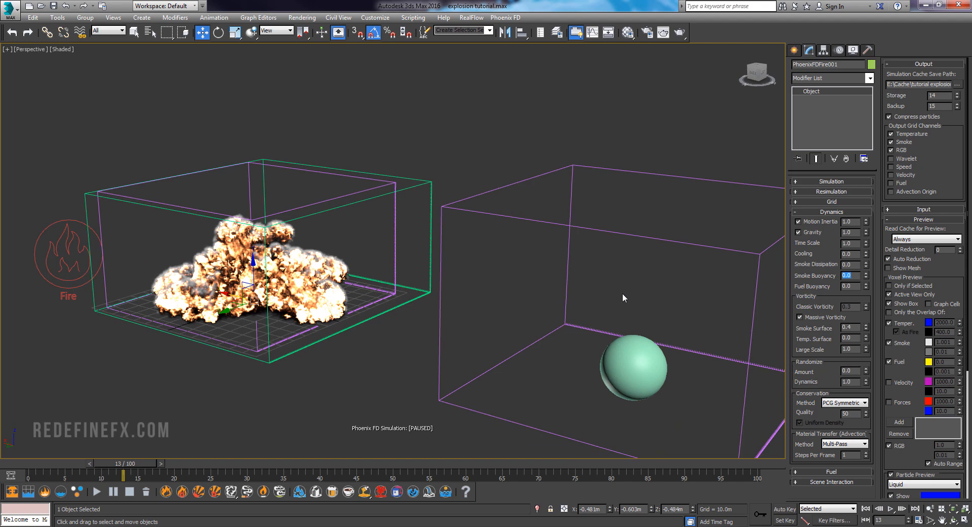
{"action": "middle_click_drag", "start_coordinate": [623, 297], "coordinate": [727, 271], "text": "alt"}
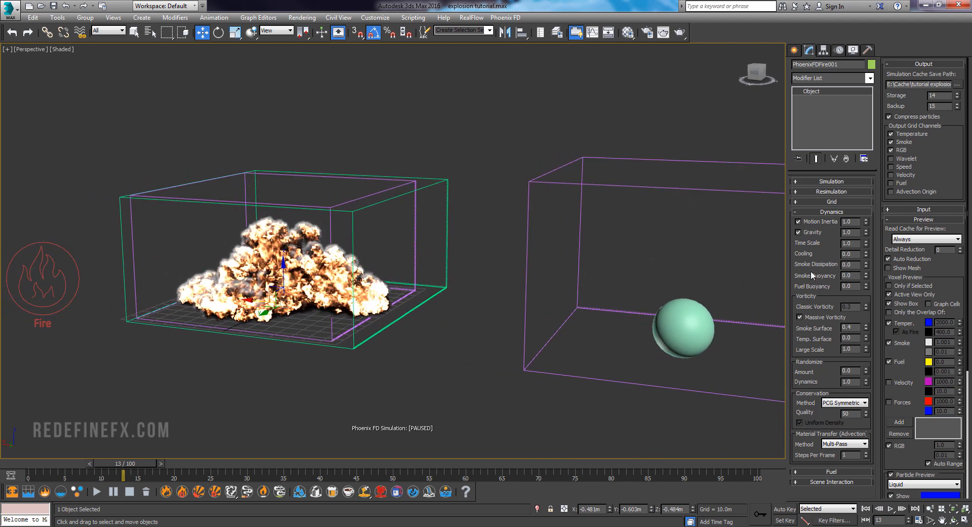
Try lower and higher Smoke Buoyancy values on the first simulator and reset it to 0
{"action": "left_click_drag", "start_coordinate": [868, 277], "coordinate": [862, 385]}
{"action": "left_click_drag", "start_coordinate": [866, 277], "coordinate": [857, 199]}
{"action": "left_click_drag", "start_coordinate": [859, 275], "coordinate": [829, 276]}
{"action": "type", "text": "0"}
{"action": "key", "text": "Return"}
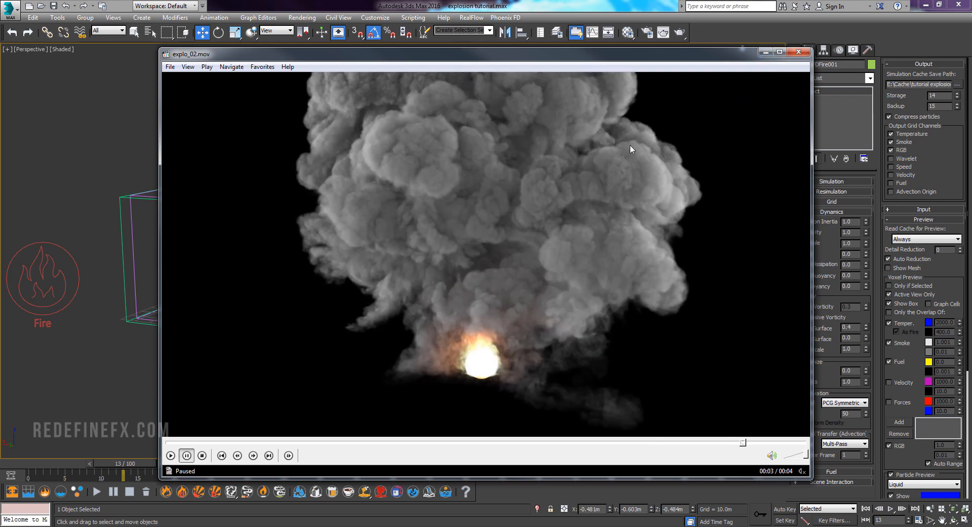
Put away the explo_02.mov clip and examine the first simulator's Large Scale vorticity setting alongside both containers
{"action": "left_click", "coordinate": [766, 52]}
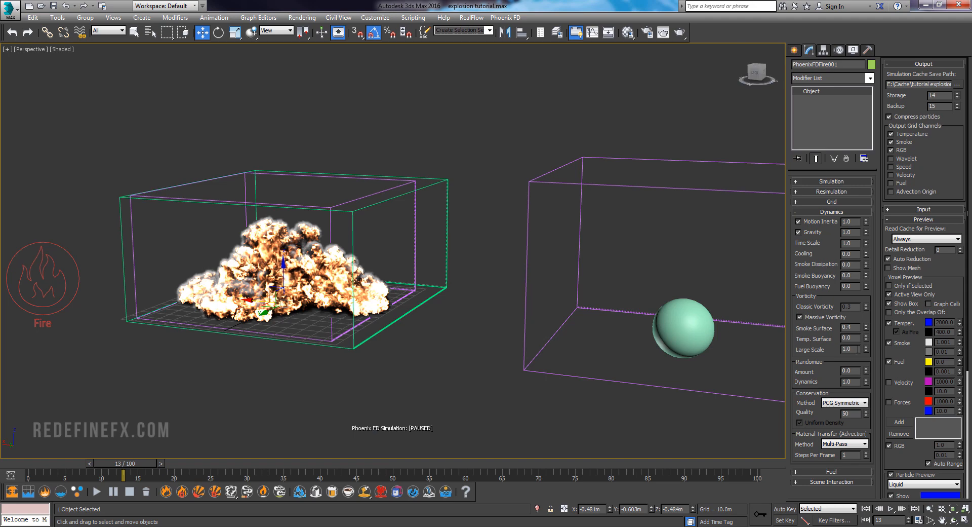
{"action": "left_click_drag", "start_coordinate": [866, 350], "coordinate": [866, 363]}
{"action": "middle_click_drag", "start_coordinate": [408, 226], "coordinate": [431, 231]}
{"action": "scroll", "coordinate": [439, 235], "scroll_direction": "down", "scroll_amount": 3}
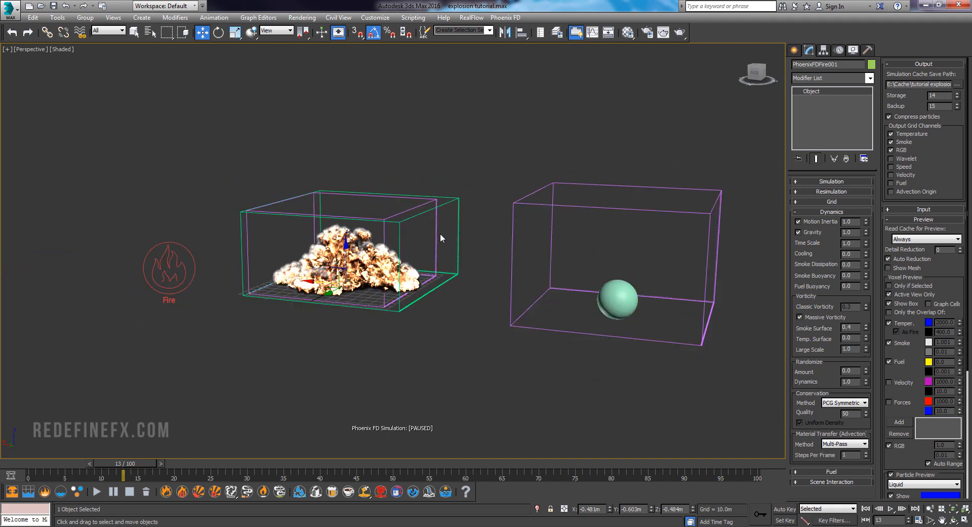
{"action": "middle_click_drag", "start_coordinate": [508, 242], "coordinate": [522, 273], "text": "alt"}
{"action": "middle_click_drag", "start_coordinate": [411, 253], "coordinate": [366, 244]}
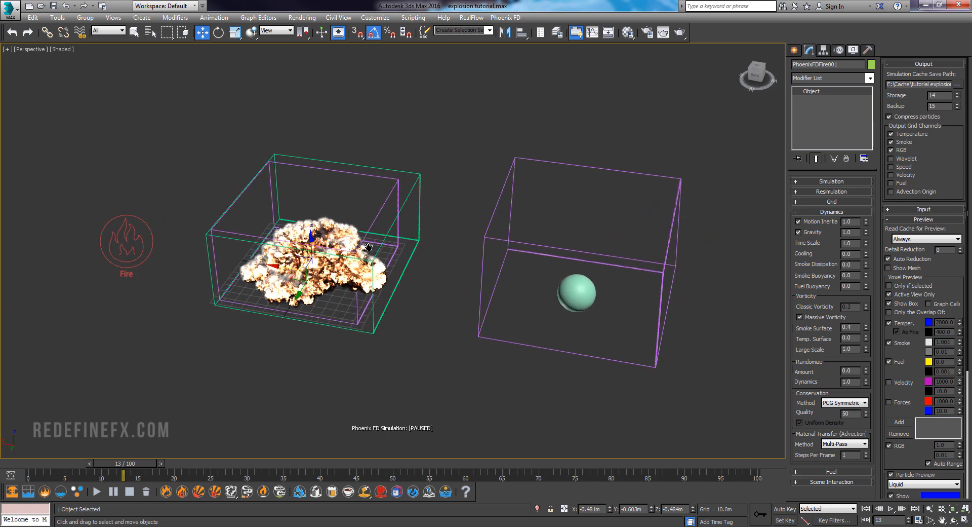
{"action": "middle_click_drag", "start_coordinate": [426, 273], "coordinate": [469, 282], "text": "alt"}
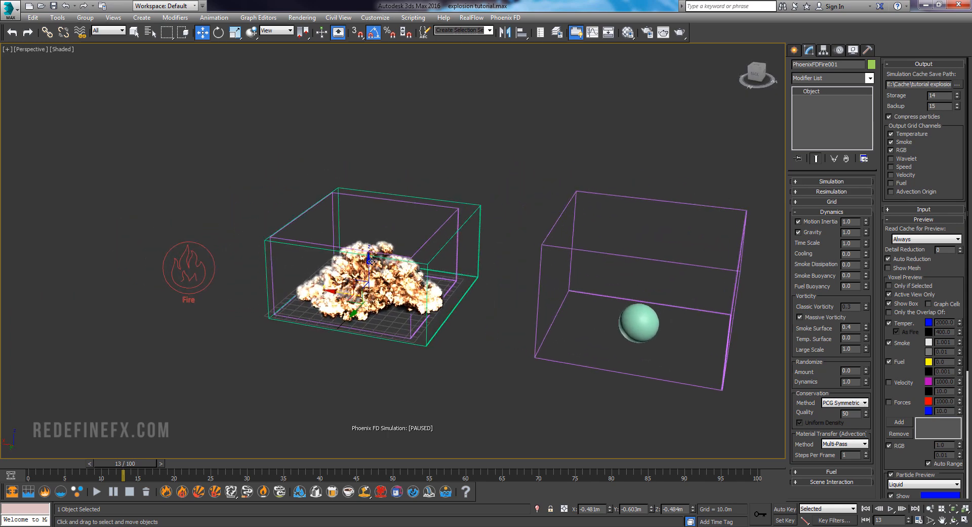
Try scaling the new sphere uniformly to about 543% to compare it with its container, and undo the scaling
{"action": "middle_click_drag", "start_coordinate": [599, 350], "coordinate": [525, 294]}
{"action": "left_click", "coordinate": [554, 278]}
{"action": "key", "text": "r"}
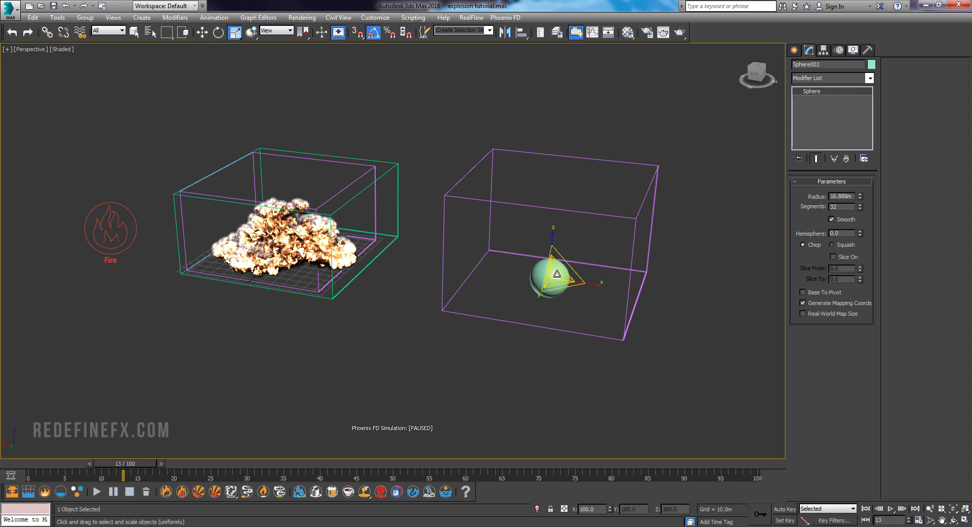
{"action": "left_click_drag", "start_coordinate": [555, 276], "coordinate": [460, 48]}
{"action": "scroll", "coordinate": [571, 184], "scroll_direction": "down", "scroll_amount": 6}
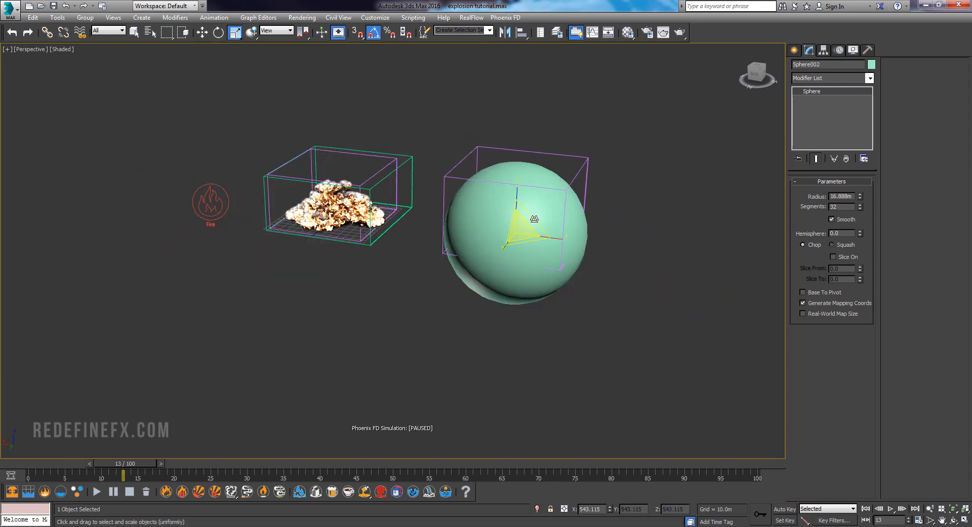
{"action": "key", "text": "r"}
{"action": "scroll", "coordinate": [499, 248], "scroll_direction": "up", "scroll_amount": 2}
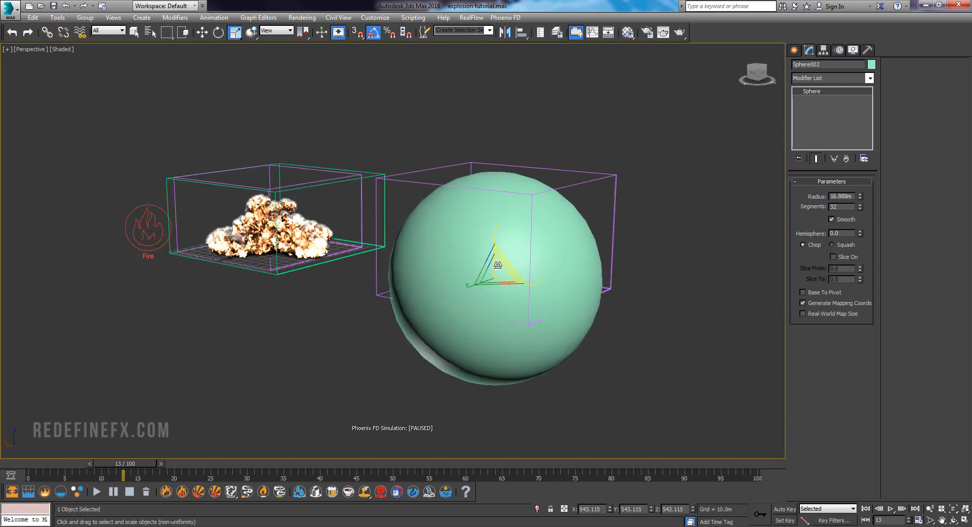
{"action": "middle_click_drag", "start_coordinate": [493, 271], "coordinate": [451, 217], "text": "alt"}
{"action": "key", "text": "r"}
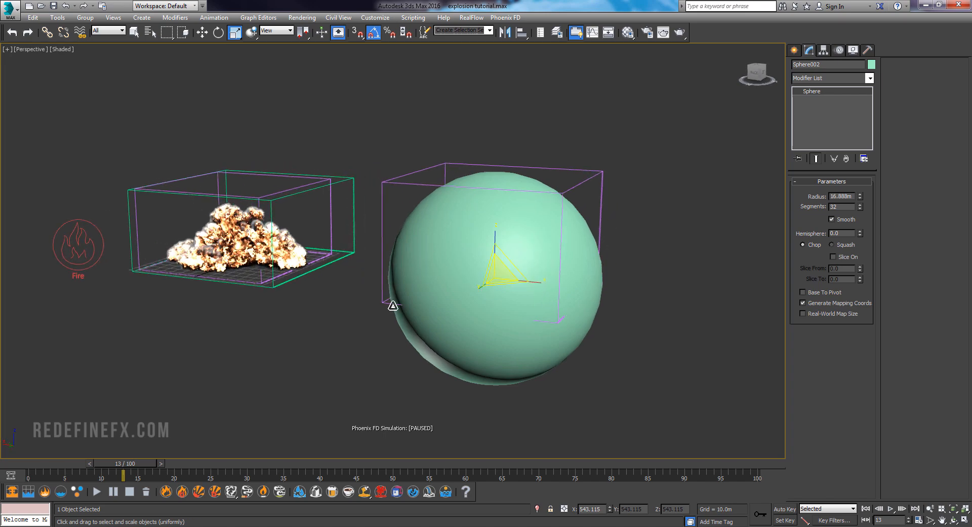
{"action": "middle_click_drag", "start_coordinate": [532, 269], "coordinate": [530, 290], "text": "alt"}
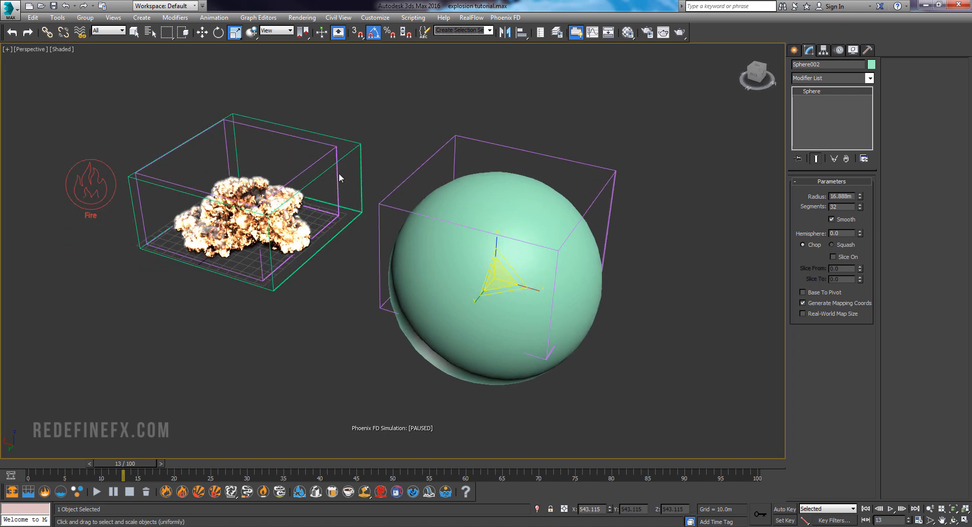
{"action": "middle_click_drag", "start_coordinate": [160, 97], "coordinate": [193, 125]}
{"action": "middle_click_drag", "start_coordinate": [546, 327], "coordinate": [529, 288]}
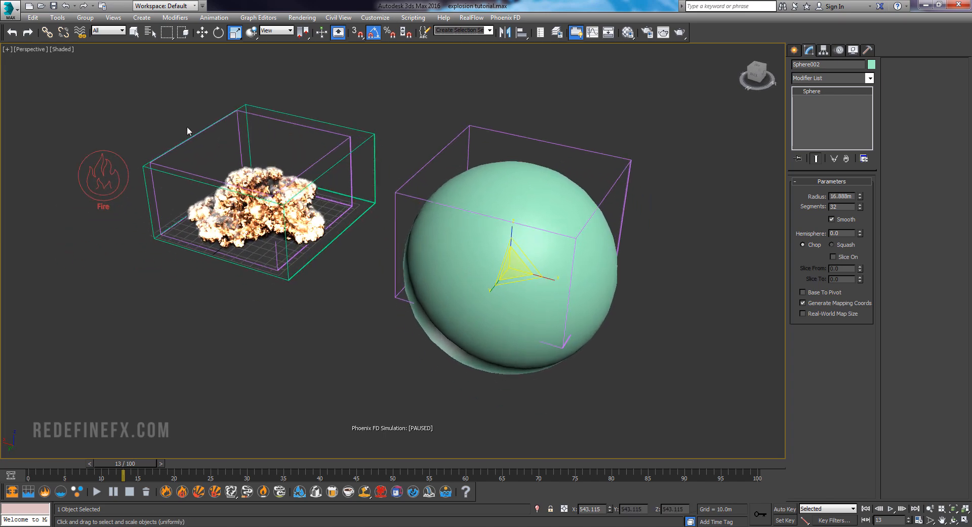
{"action": "left_click_drag", "start_coordinate": [514, 267], "coordinate": [530, 378]}
{"action": "key", "text": "ctrl+z"}
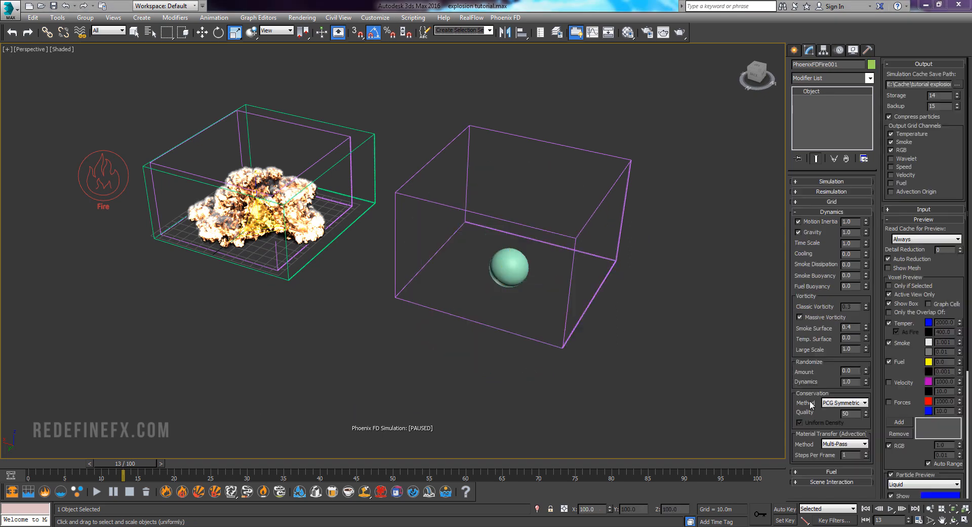
Examine the first simulator's Conservation method options, Quality, Steps Per Frame and Fuel settings while inspecting its explosion
{"action": "left_click", "coordinate": [840, 403]}
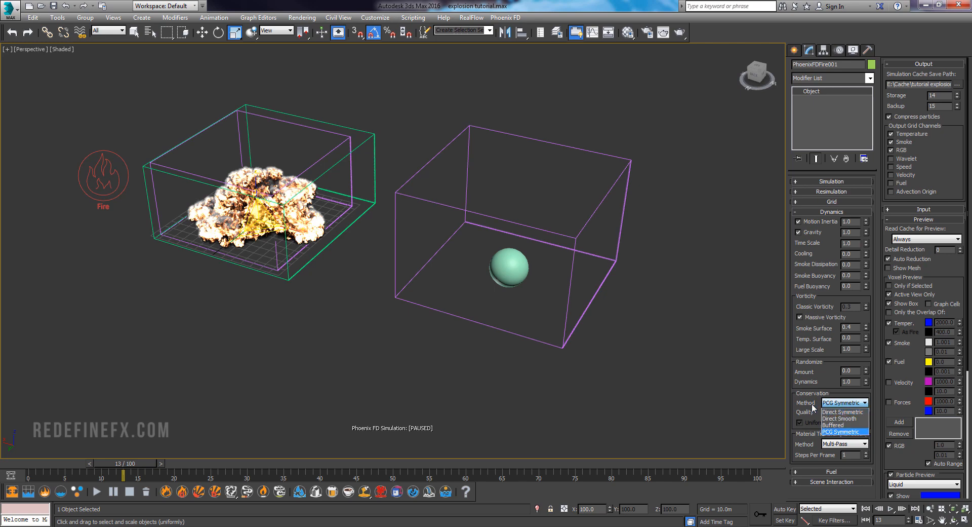
{"action": "left_click", "coordinate": [840, 432]}
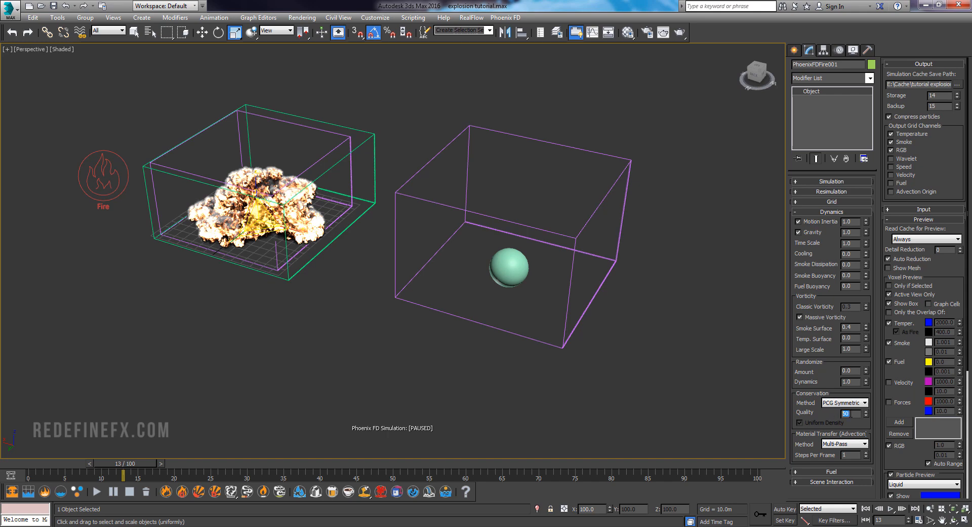
{"action": "key", "text": "z"}
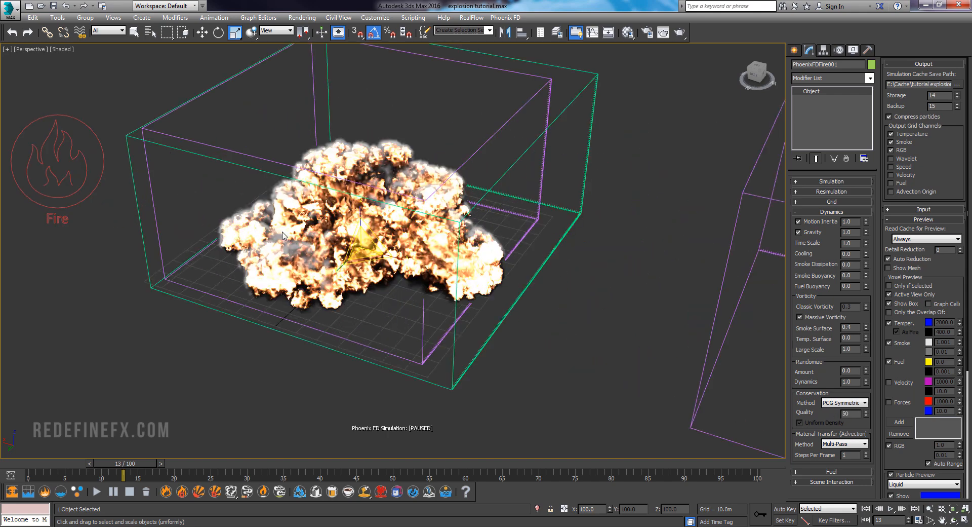
{"action": "middle_click_drag", "start_coordinate": [422, 283], "coordinate": [458, 230], "text": "alt"}
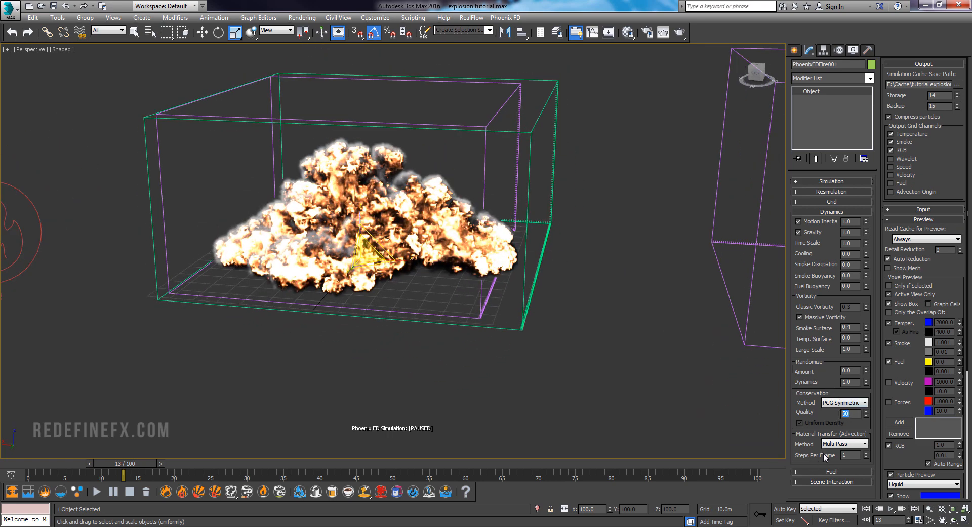
{"action": "double_click", "coordinate": [844, 455]}
{"action": "middle_click_drag", "start_coordinate": [174, 91], "coordinate": [149, 98]}
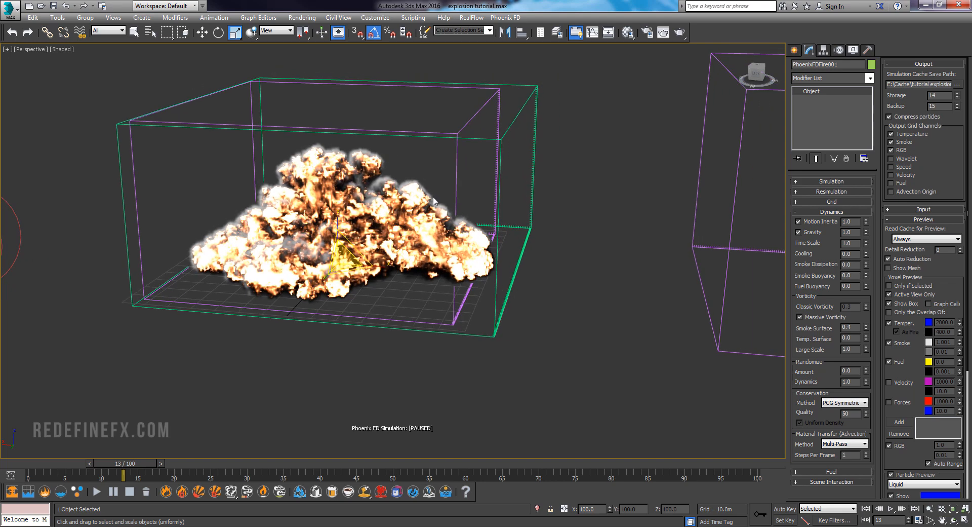
{"action": "middle_click_drag", "start_coordinate": [369, 207], "coordinate": [383, 222]}
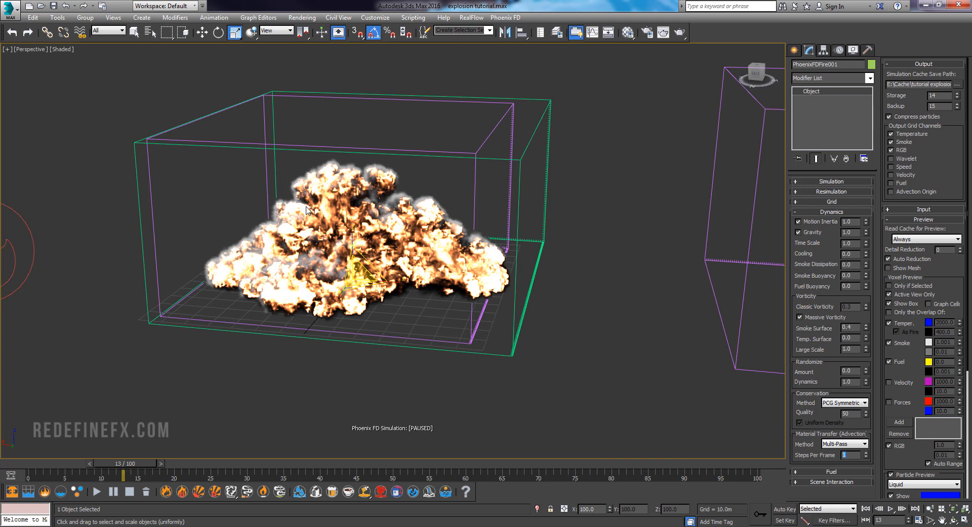
{"action": "left_click", "coordinate": [832, 212]}
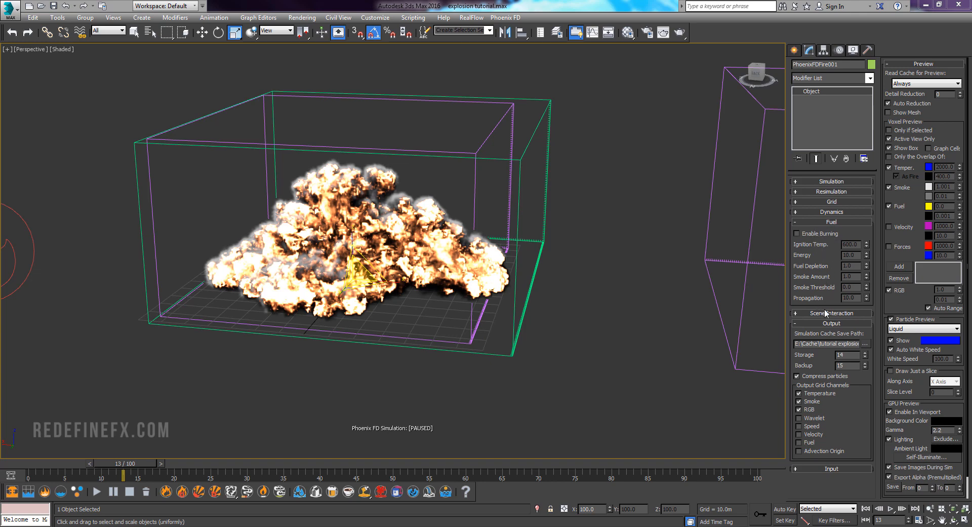
{"action": "middle_click_drag", "start_coordinate": [569, 232], "coordinate": [358, 211], "text": "alt"}
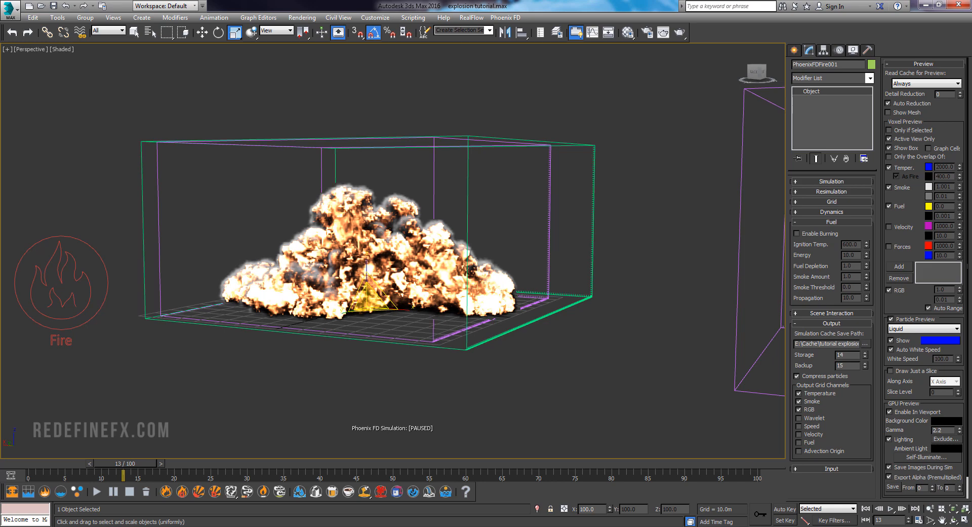
Compare the smoke and fire in the rendered clips explo_02.mov and gas_explo_01.mov, and return to the scene
{"action": "key", "text": "alt+Tab"}
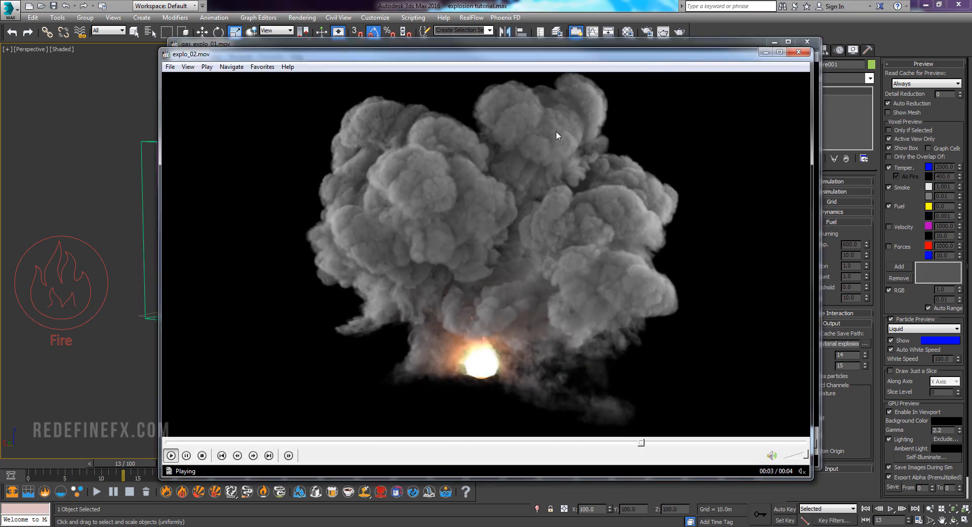
{"action": "left_click", "coordinate": [557, 131]}
{"action": "left_click", "coordinate": [766, 52]}
{"action": "left_click", "coordinate": [583, 209]}
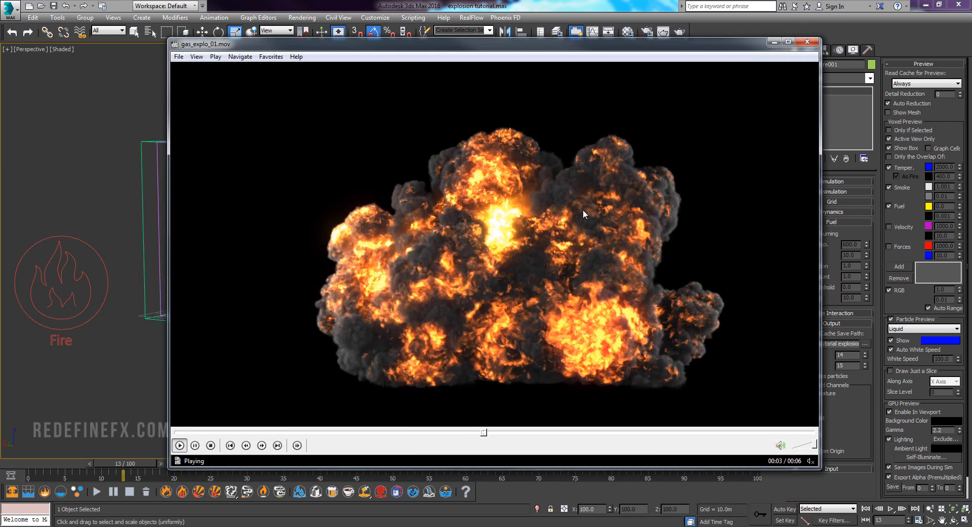
{"action": "left_click", "coordinate": [582, 219]}
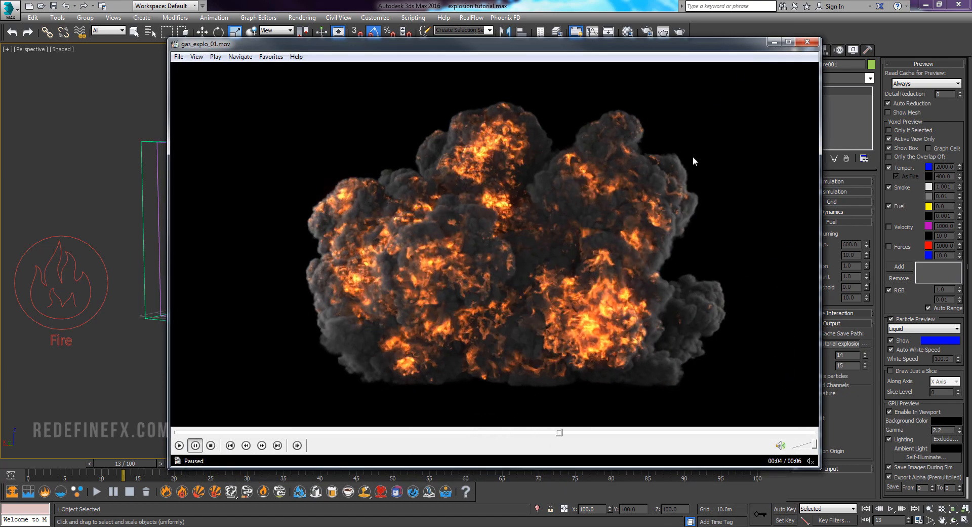
{"action": "left_click", "coordinate": [774, 41]}
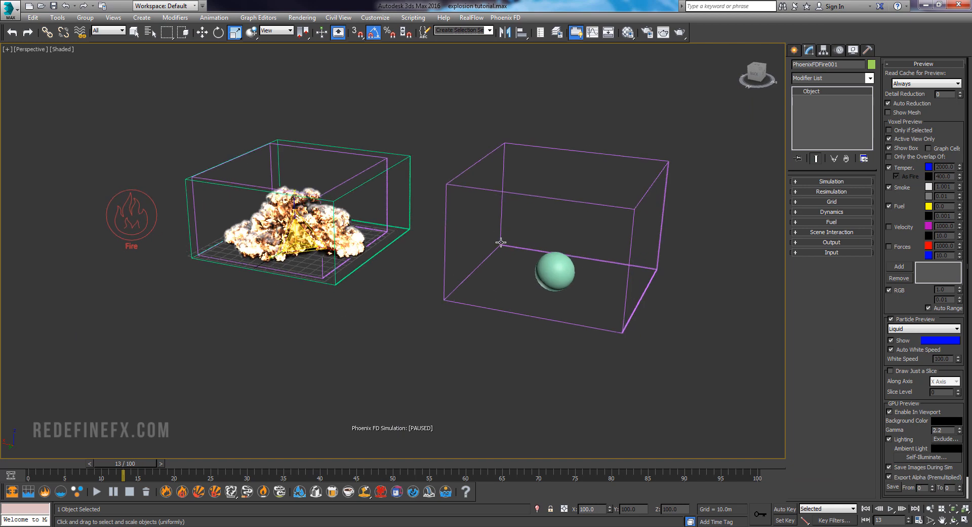
Create a Phoenix FD source helper just outside the front of the second container
{"action": "left_click", "coordinate": [552, 267]}
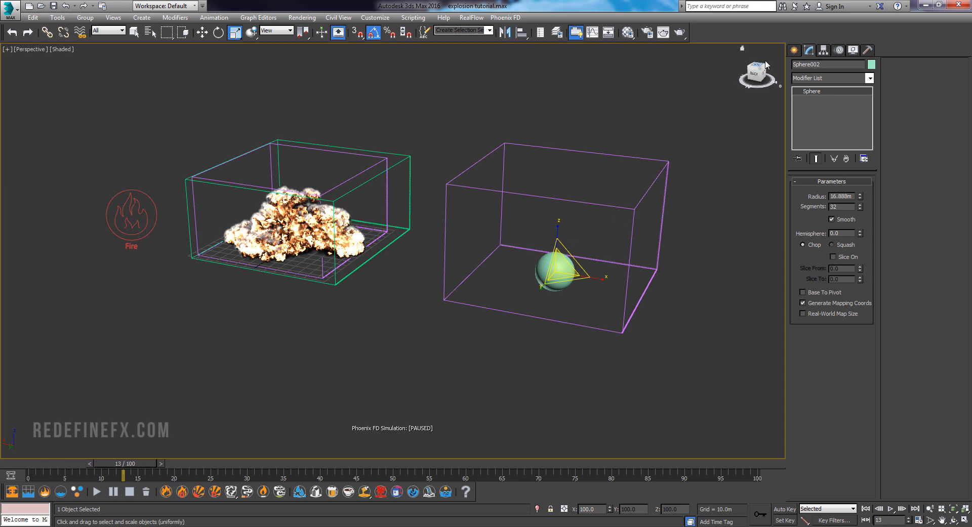
{"action": "left_click", "coordinate": [795, 49]}
{"action": "left_click", "coordinate": [846, 67]}
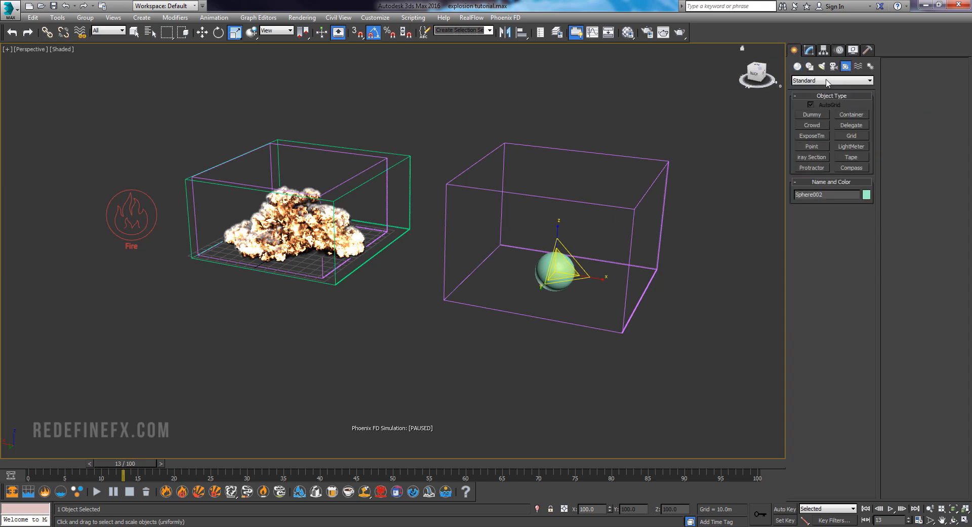
{"action": "left_click", "coordinate": [827, 80]}
{"action": "left_click", "coordinate": [806, 175]}
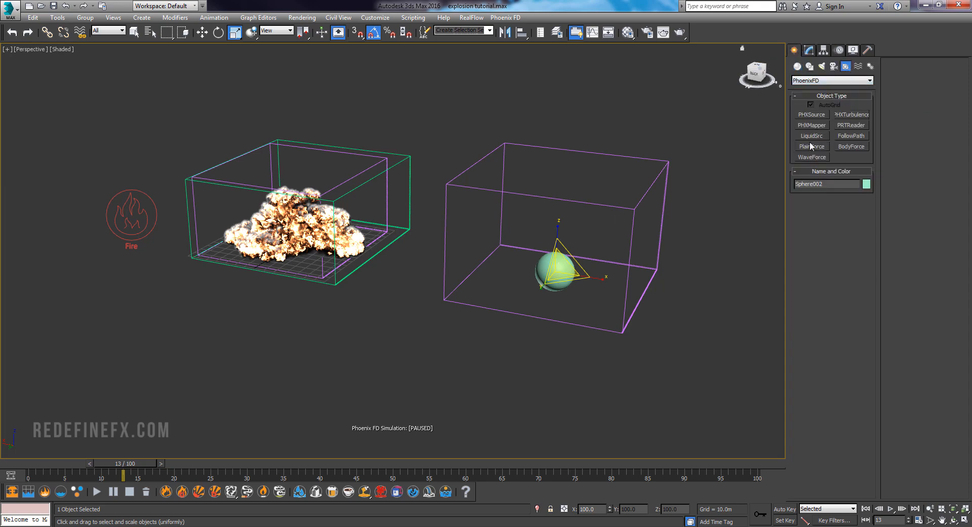
{"action": "left_click", "coordinate": [813, 116]}
{"action": "left_click_drag", "start_coordinate": [561, 373], "coordinate": [577, 386]}
{"action": "right_click", "coordinate": [577, 386]}
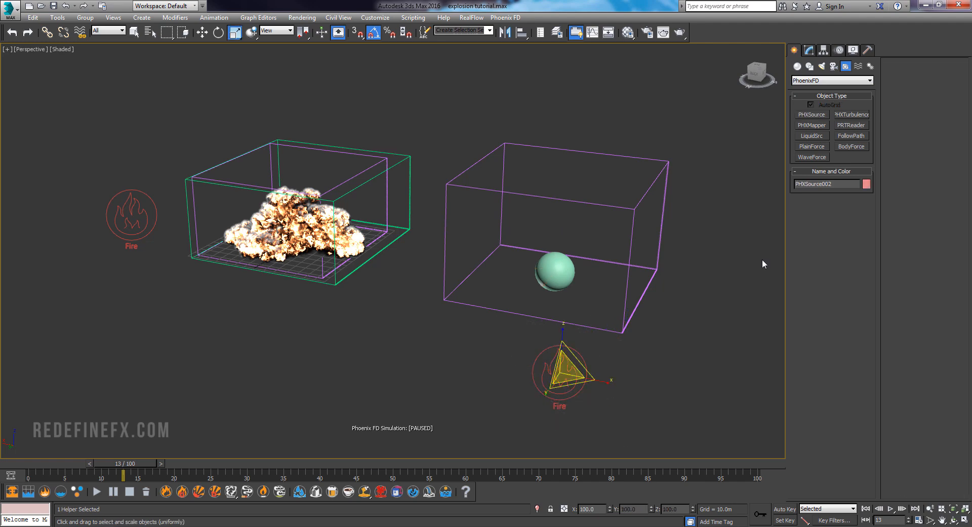
Rename the second container's sphere as emitter and make it the source's emitter node with Noise 1.0
{"action": "left_click", "coordinate": [812, 51]}
{"action": "left_click", "coordinate": [809, 268]}
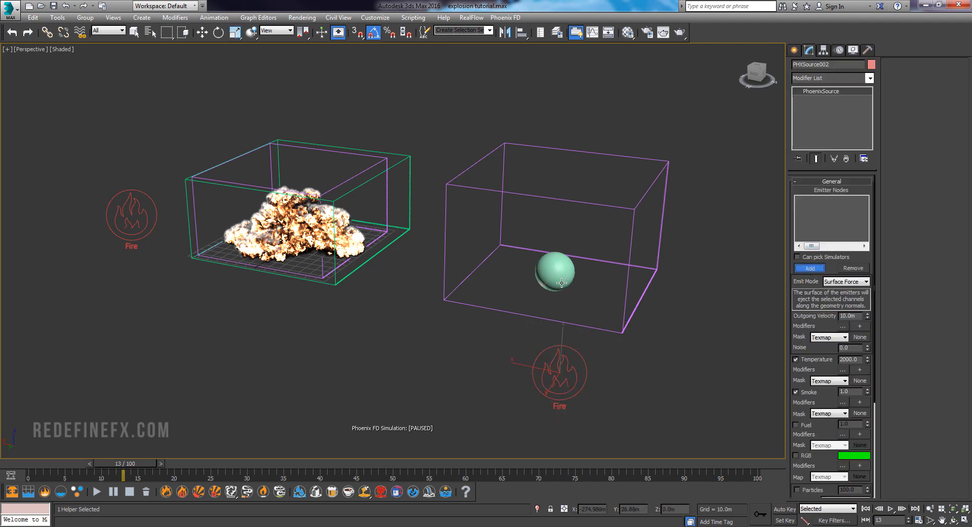
{"action": "key", "text": "w"}
{"action": "left_click", "coordinate": [556, 267]}
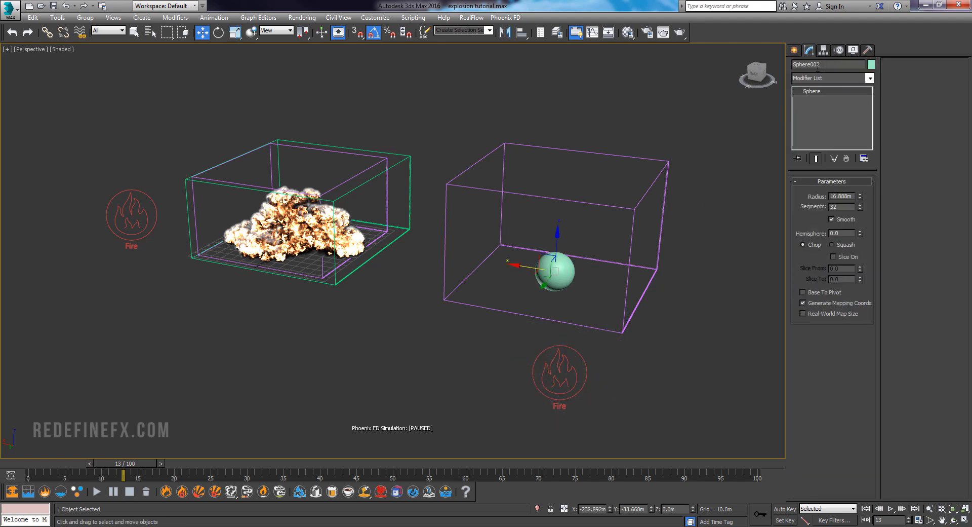
{"action": "left_click", "coordinate": [819, 65]}
{"action": "type", "text": "emitter"}
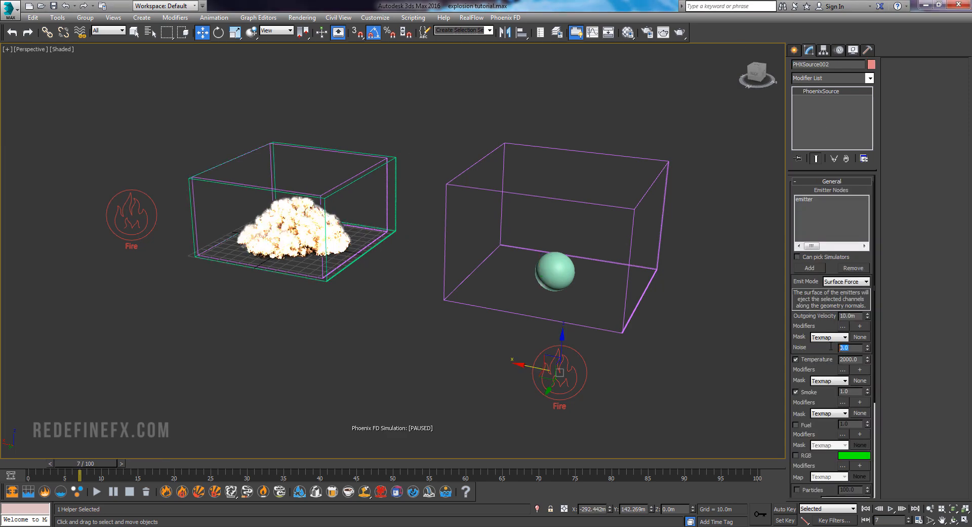
{"action": "key", "text": "Return"}
Turn on Auto Key at frame 0 and key the source's Outgoing Velocity at 600 m
{"action": "left_click_drag", "start_coordinate": [90, 465], "coordinate": [25, 469]}
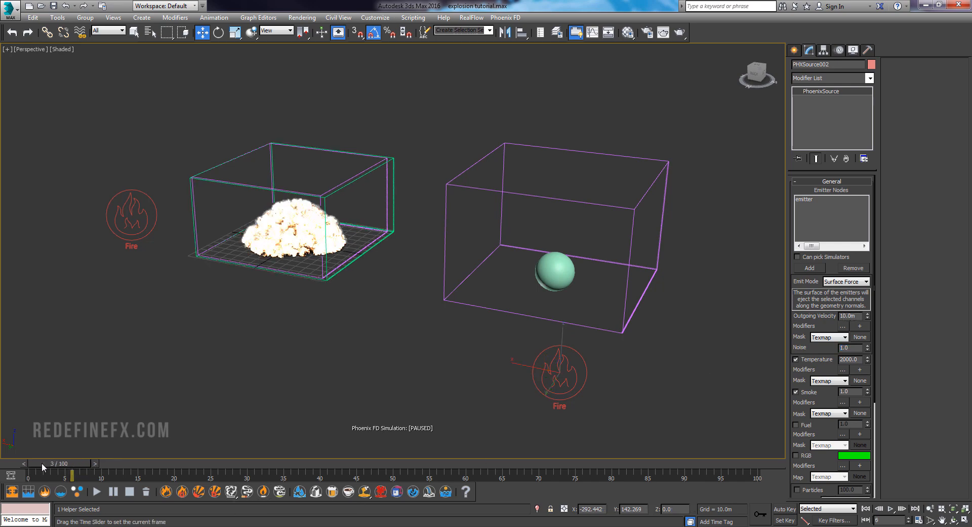
{"action": "key", "text": "w"}
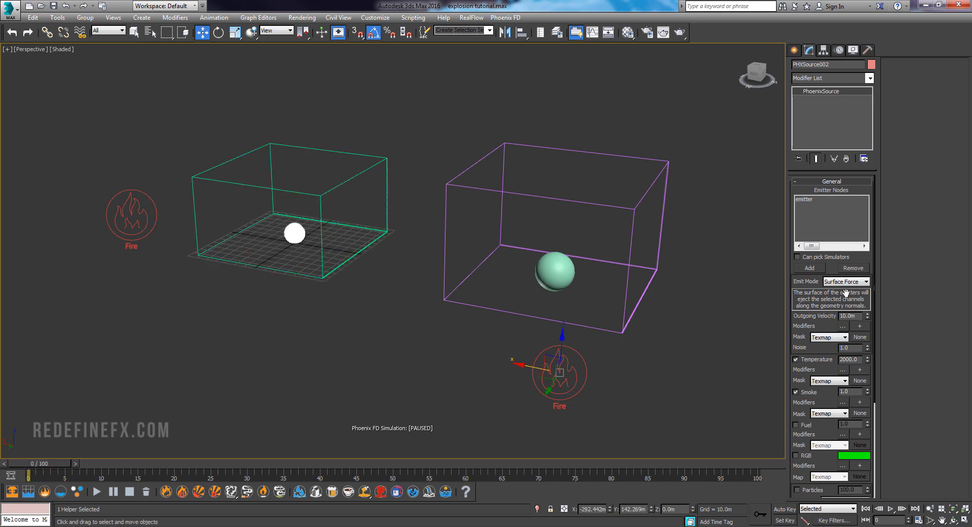
{"action": "left_click", "coordinate": [784, 508]}
{"action": "left_click_drag", "start_coordinate": [858, 315], "coordinate": [824, 319]}
{"action": "type", "text": "2000"}
{"action": "key", "text": "Return"}
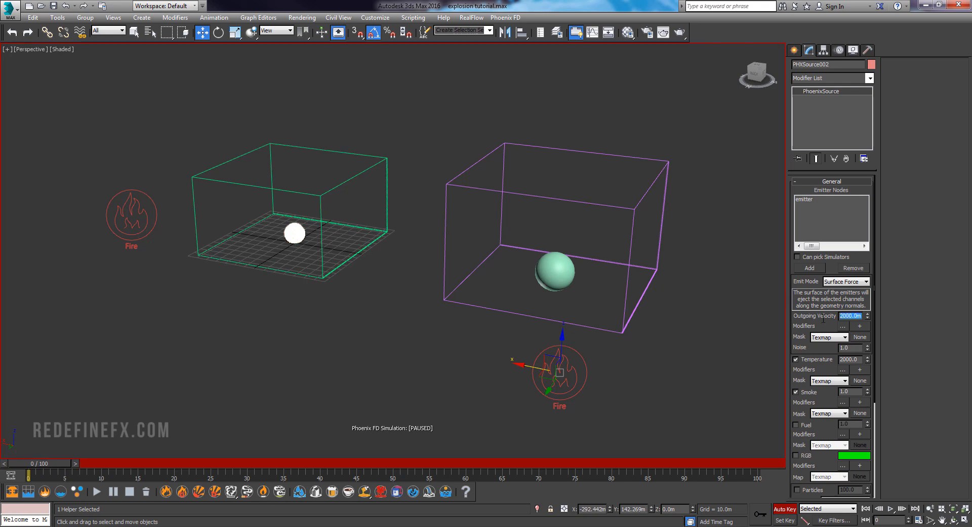
{"action": "type", "text": "600"}
{"action": "key", "text": "Return"}
Key the source's Outgoing Velocity at 0 on frame 7 and advance the timeline
{"action": "left_click_drag", "start_coordinate": [56, 466], "coordinate": [99, 466]}
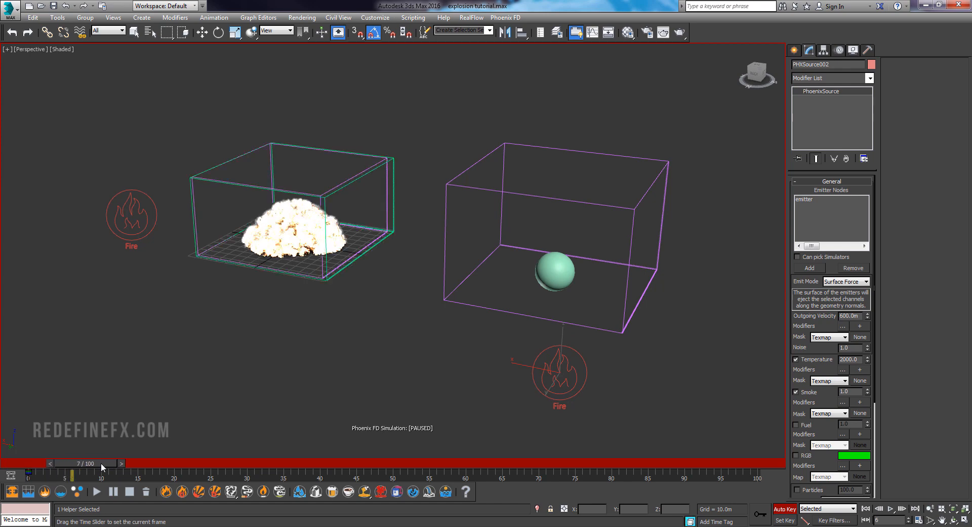
{"action": "double_click", "coordinate": [851, 315]}
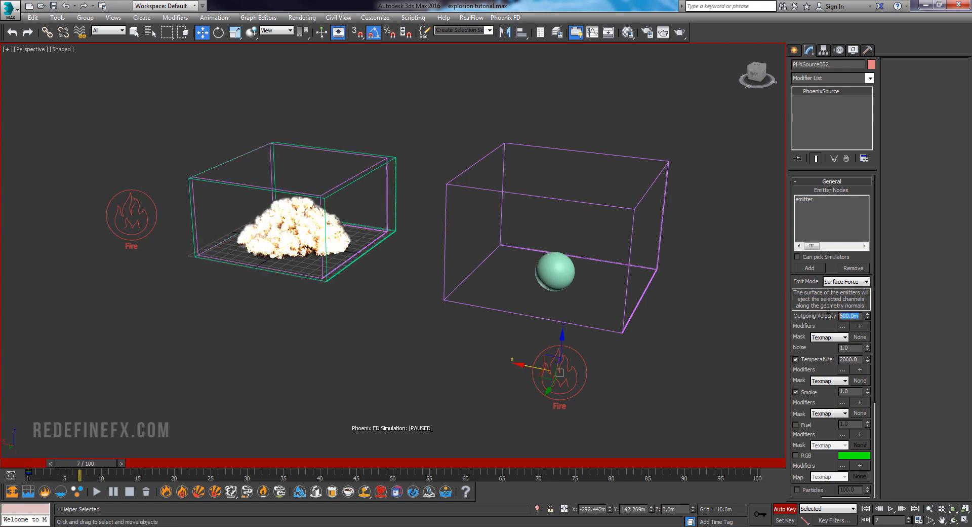
{"action": "type", "text": "0"}
{"action": "key", "text": "Return"}
{"action": "left_click_drag", "start_coordinate": [109, 465], "coordinate": [143, 479]}
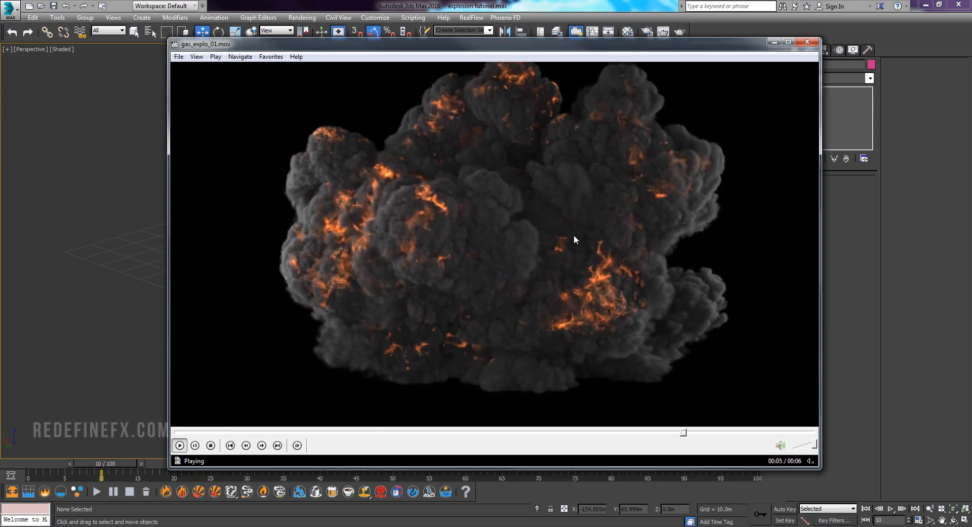
Put away the gas_explo_01.mov clip and create a standard sphere at the centre of the grid
{"action": "left_click", "coordinate": [775, 42]}
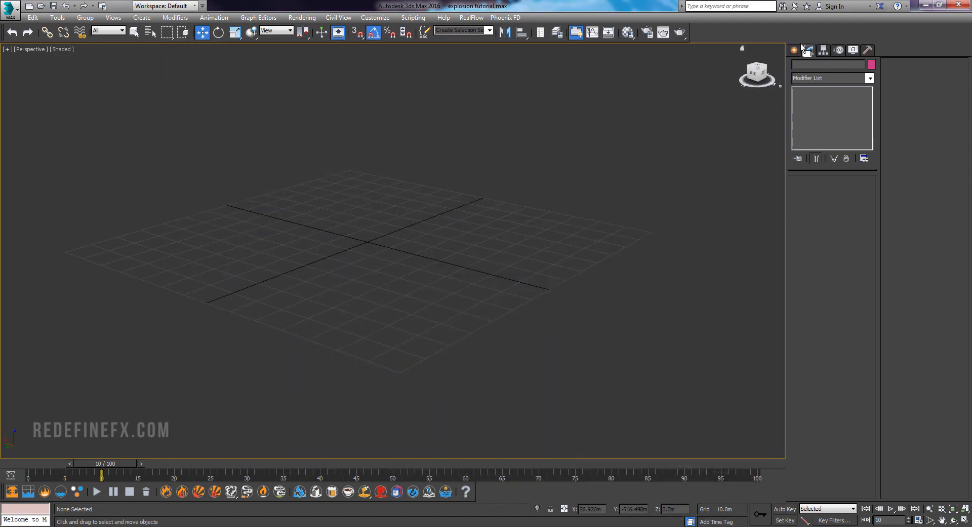
{"action": "left_click", "coordinate": [795, 50]}
{"action": "left_click", "coordinate": [798, 66]}
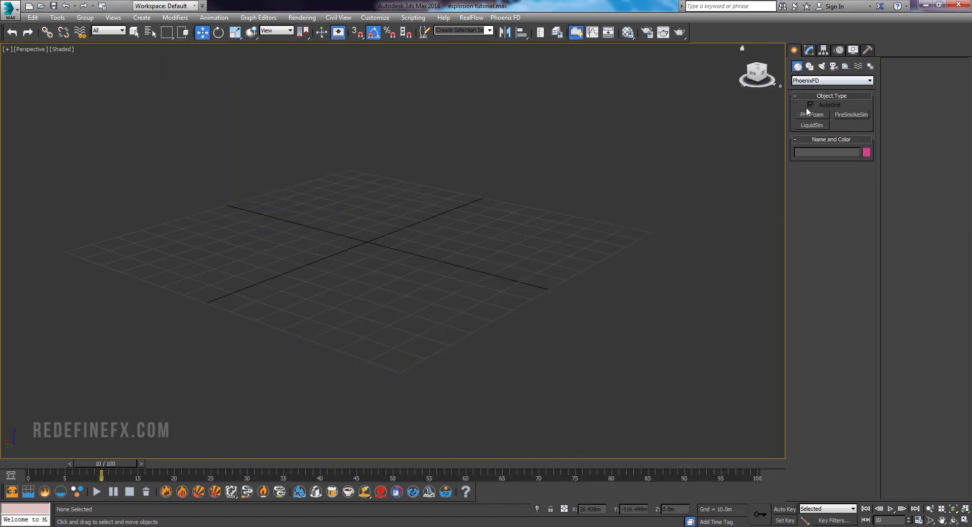
{"action": "left_click", "coordinate": [833, 81]}
{"action": "left_click", "coordinate": [811, 88]}
{"action": "left_click", "coordinate": [812, 125]}
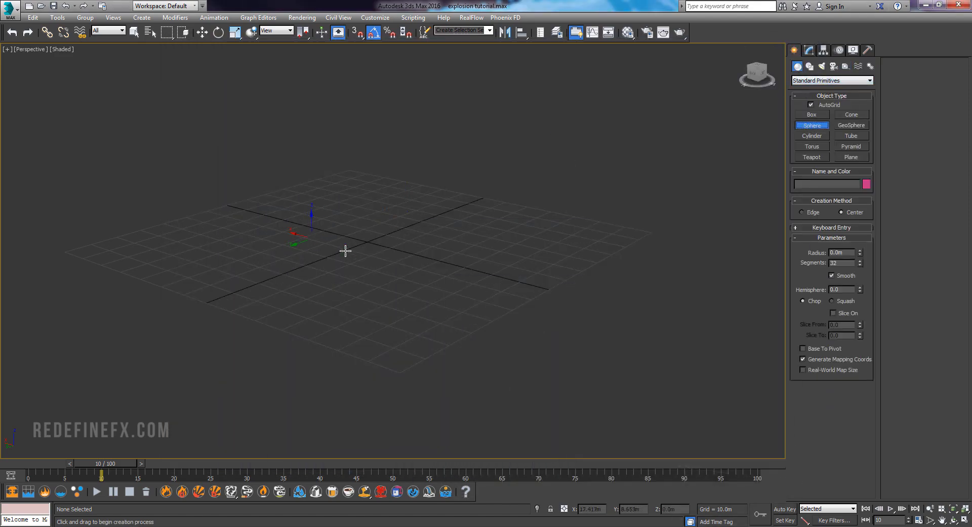
{"action": "left_click_drag", "start_coordinate": [365, 244], "coordinate": [372, 248]}
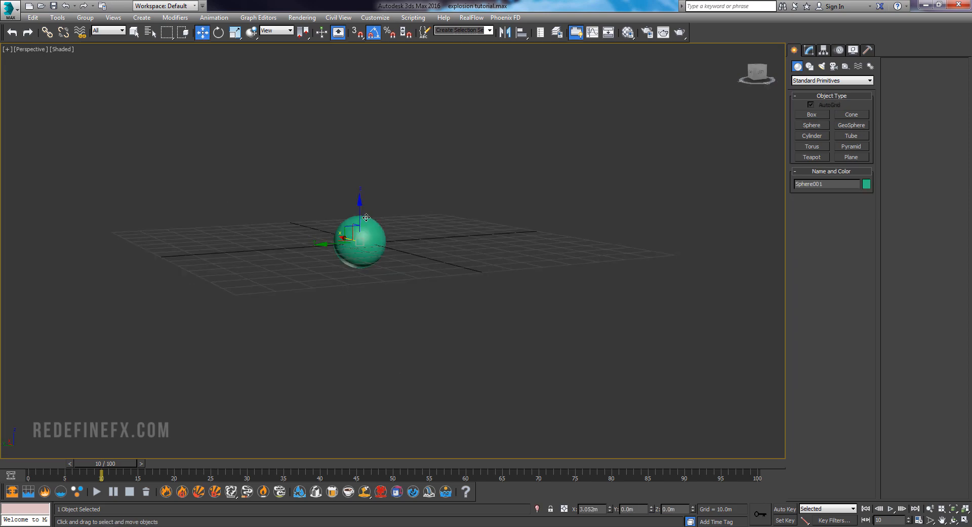
Raise the sphere to about 6.9 m above the grid and set up a Phoenix FD Gasoline Explosion simulation for it
{"action": "left_click_drag", "start_coordinate": [363, 219], "coordinate": [373, 216]}
{"action": "middle_click_drag", "start_coordinate": [373, 215], "coordinate": [393, 255], "text": "alt"}
{"action": "middle_click_drag", "start_coordinate": [393, 254], "coordinate": [445, 254]}
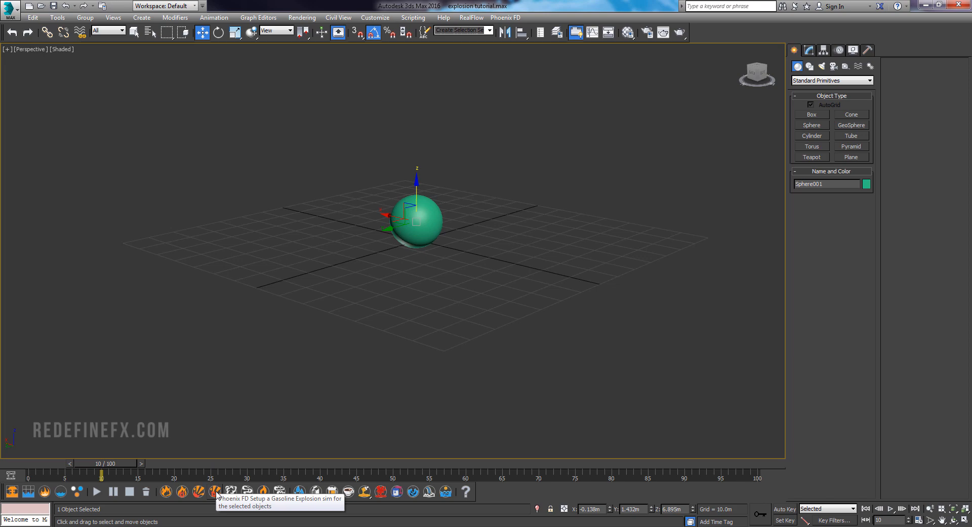
{"action": "left_click", "coordinate": [215, 492]}
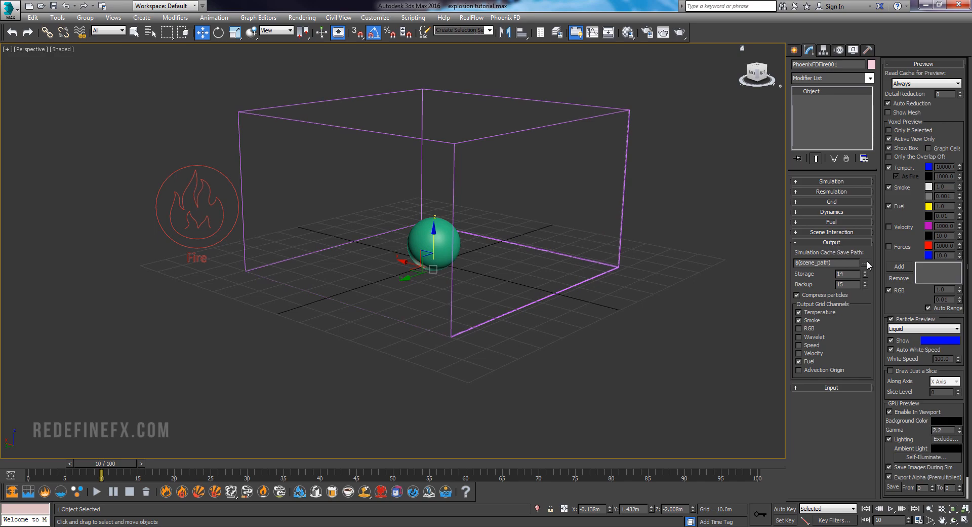
Save the simulation cache under E:\Cache\gas tutorial and run the explosion simulation, stopping it around frame 20
{"action": "left_click", "coordinate": [866, 261]}
{"action": "left_click", "coordinate": [861, 272]}
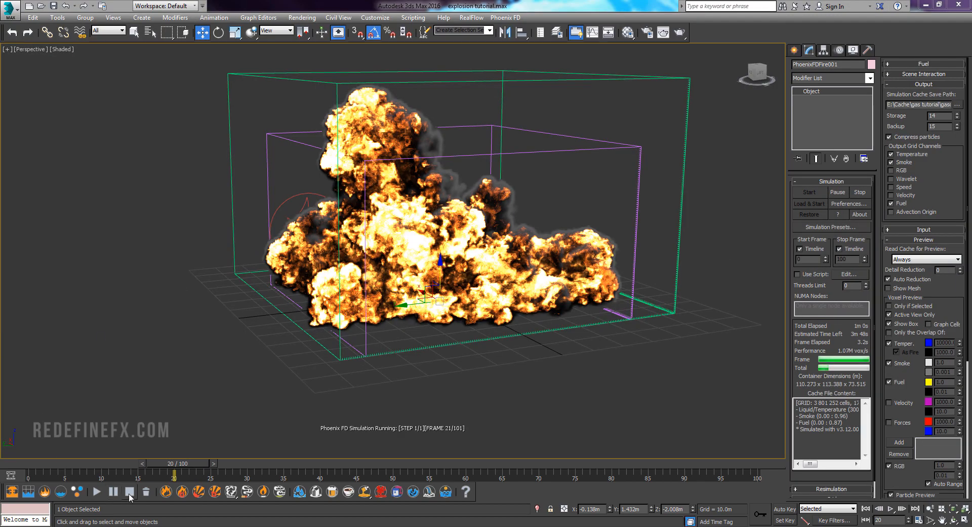
{"action": "left_click", "coordinate": [129, 496]}
{"action": "middle_click_drag", "start_coordinate": [330, 228], "coordinate": [351, 229], "text": "alt"}
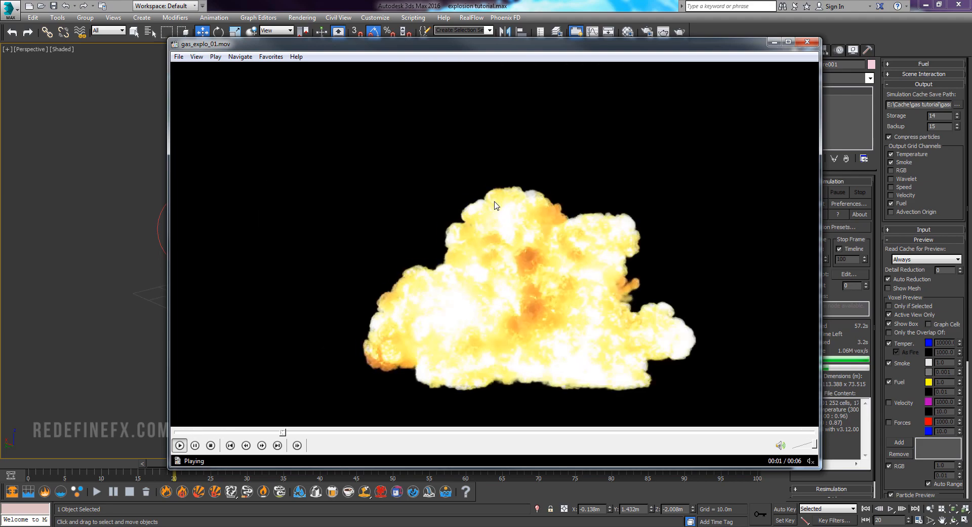
Pause and put away the gas_explo_01.mov clip, and create a second sphere beside the simulated explosion
{"action": "key", "text": "space"}
{"action": "left_click", "coordinate": [773, 43]}
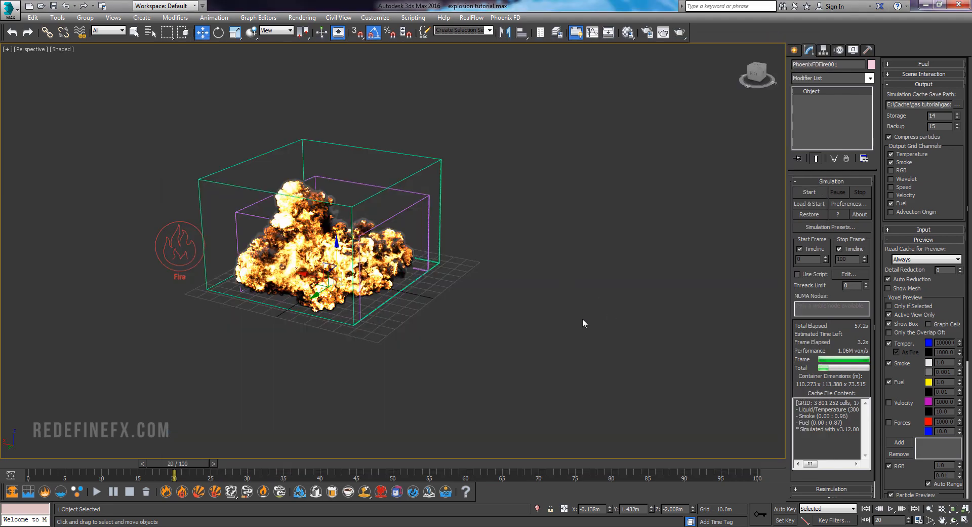
{"action": "left_click", "coordinate": [794, 50]}
{"action": "left_click", "coordinate": [812, 125]}
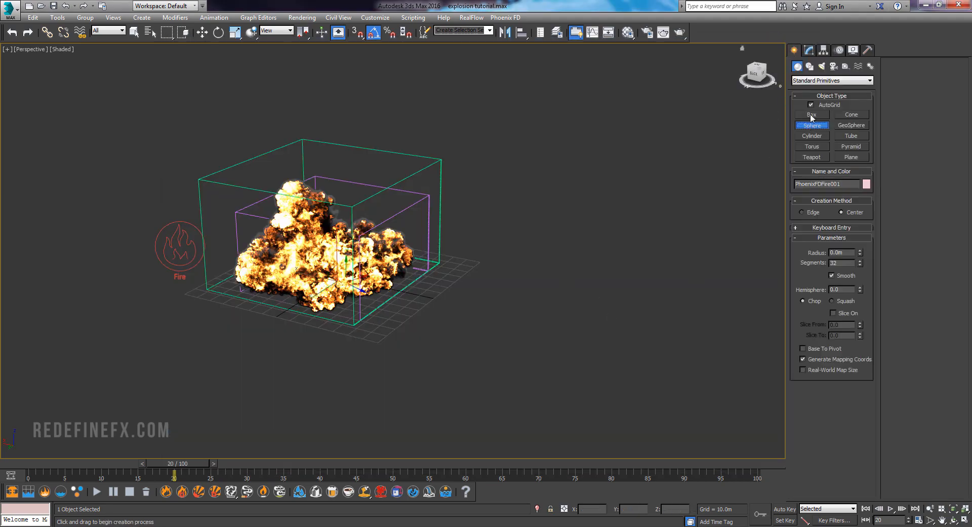
{"action": "left_click_drag", "start_coordinate": [618, 316], "coordinate": [624, 331]}
{"action": "key", "text": "w"}
{"action": "middle_click_drag", "start_coordinate": [651, 320], "coordinate": [596, 291]}
Create a Phoenix FD FireSmokeSim container about 153 × 148 × 118 m around the second sphere
{"action": "left_click", "coordinate": [833, 80]}
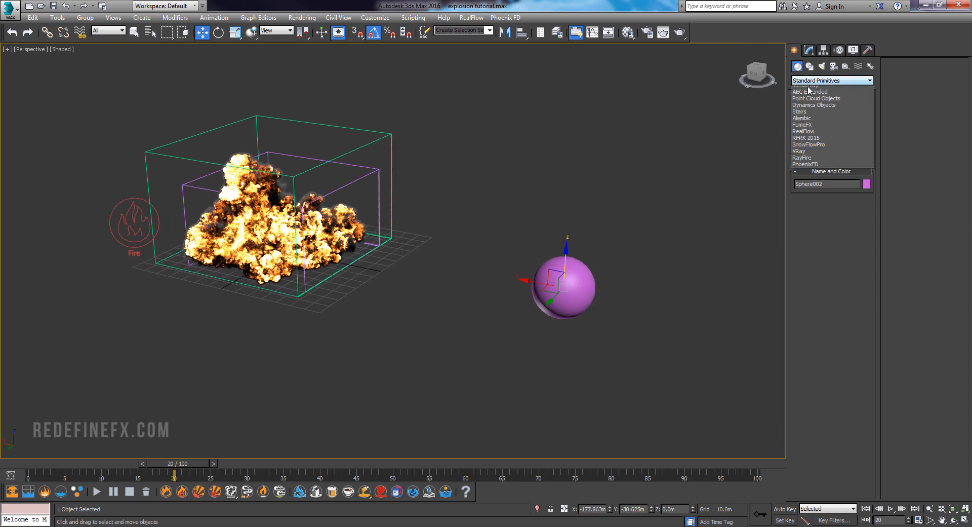
{"action": "left_click", "coordinate": [815, 216]}
{"action": "left_click", "coordinate": [849, 116]}
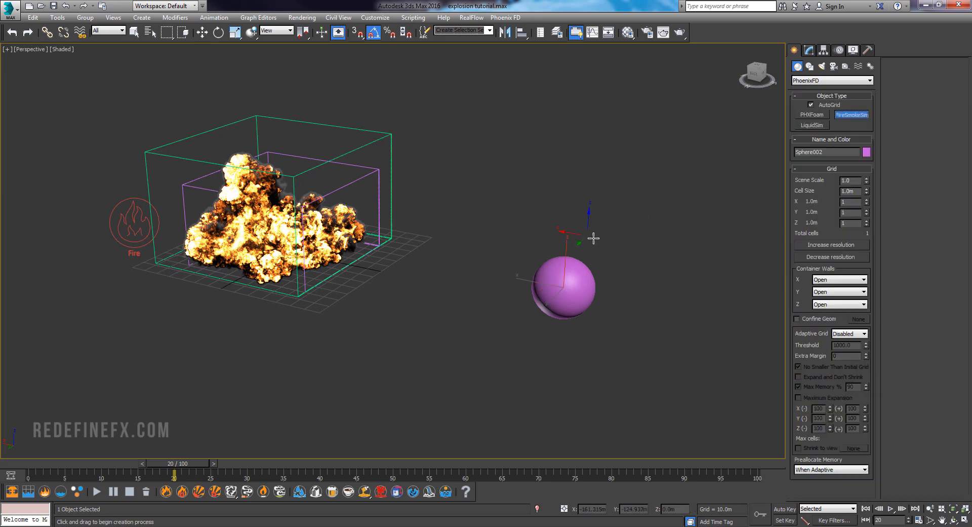
{"action": "middle_click_drag", "start_coordinate": [593, 238], "coordinate": [591, 264], "text": "alt"}
{"action": "left_click_drag", "start_coordinate": [443, 243], "coordinate": [750, 432]}
{"action": "left_click", "coordinate": [742, 230]}
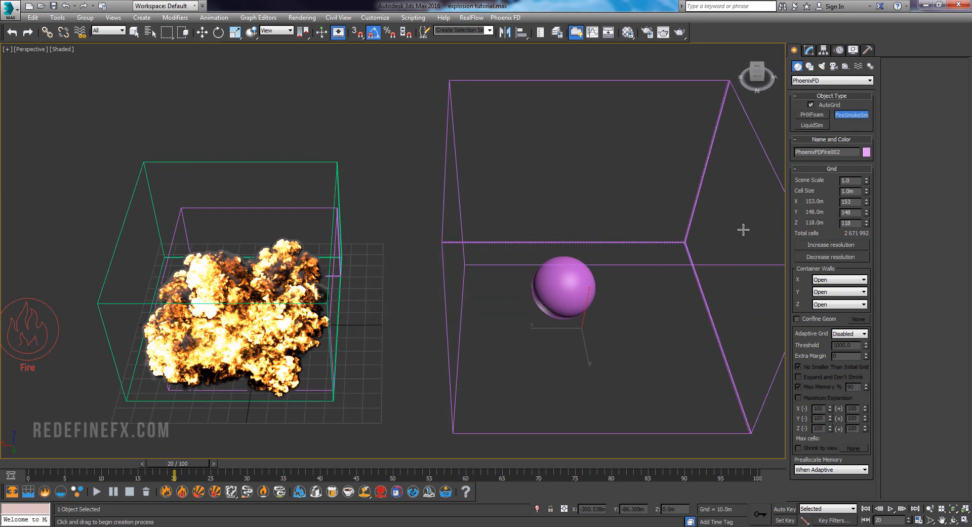
{"action": "key", "text": "w"}
{"action": "middle_click_drag", "start_coordinate": [742, 230], "coordinate": [587, 351], "text": "alt"}
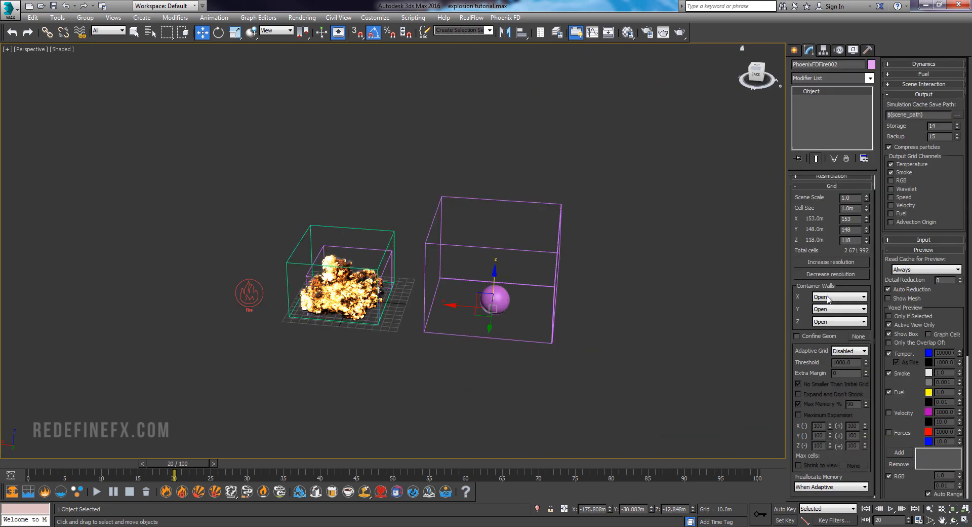
Set the new simulator's Adaptive Grid to Temperature with a Threshold of 600
{"action": "left_click", "coordinate": [840, 351]}
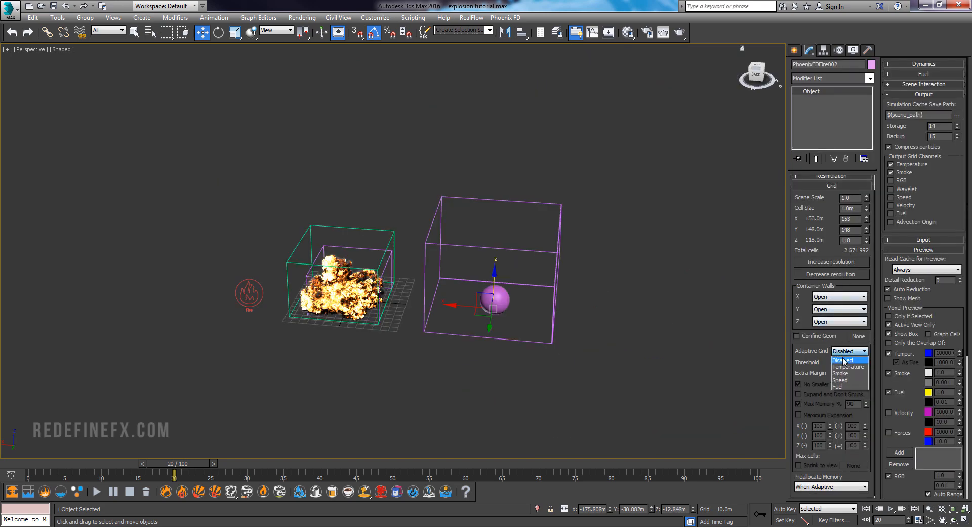
{"action": "left_click", "coordinate": [847, 366]}
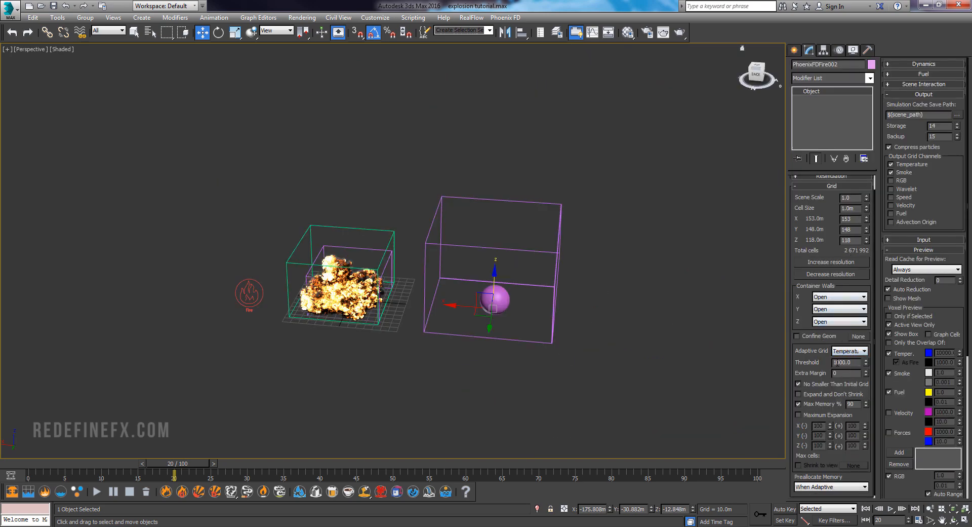
{"action": "middle_click_drag", "start_coordinate": [497, 269], "coordinate": [495, 262], "text": "alt"}
{"action": "double_click", "coordinate": [855, 363]}
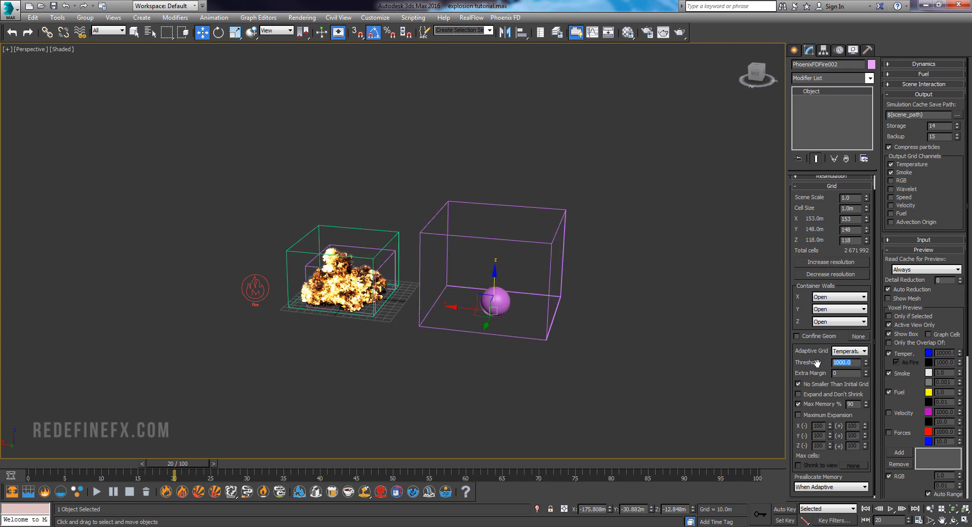
{"action": "type", "text": "600"}
{"action": "key", "text": "Return"}
Set the new simulator's Z container wall to Jammed (-) and inspect the container's floor
{"action": "left_click", "coordinate": [823, 325]}
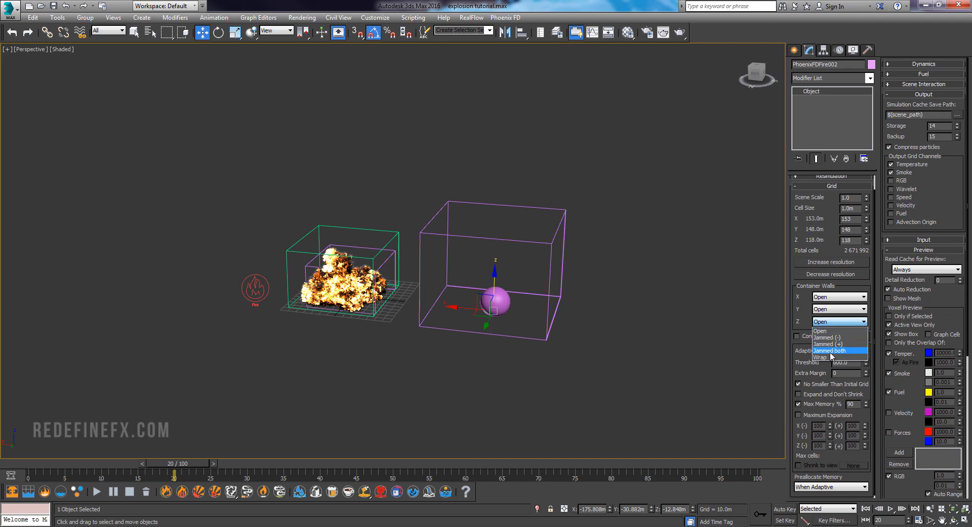
{"action": "left_click", "coordinate": [834, 338]}
{"action": "middle_click_drag", "start_coordinate": [474, 350], "coordinate": [530, 291], "text": "alt"}
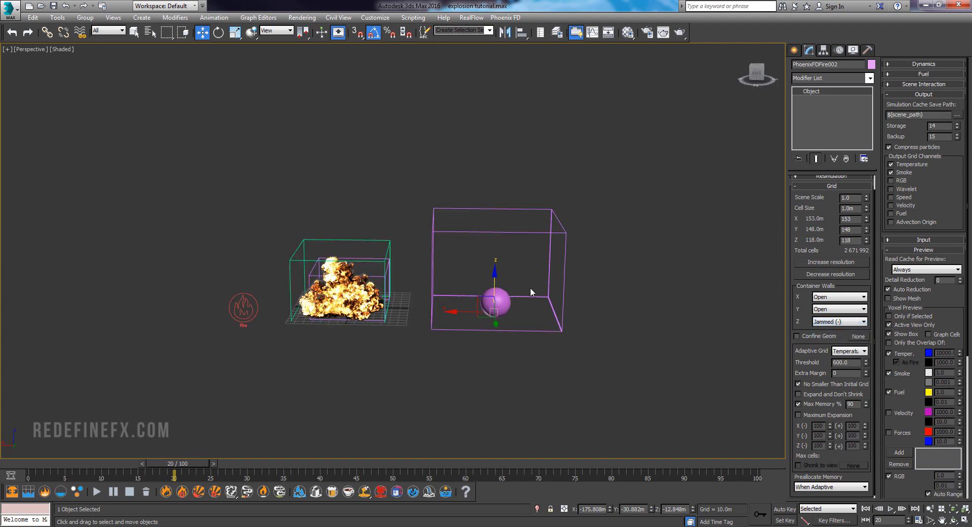
{"action": "middle_click_drag", "start_coordinate": [457, 314], "coordinate": [492, 299], "text": "alt"}
Place a PHXSource helper next to the new container and open its parameters
{"action": "left_click", "coordinate": [795, 49]}
{"action": "left_click", "coordinate": [845, 67]}
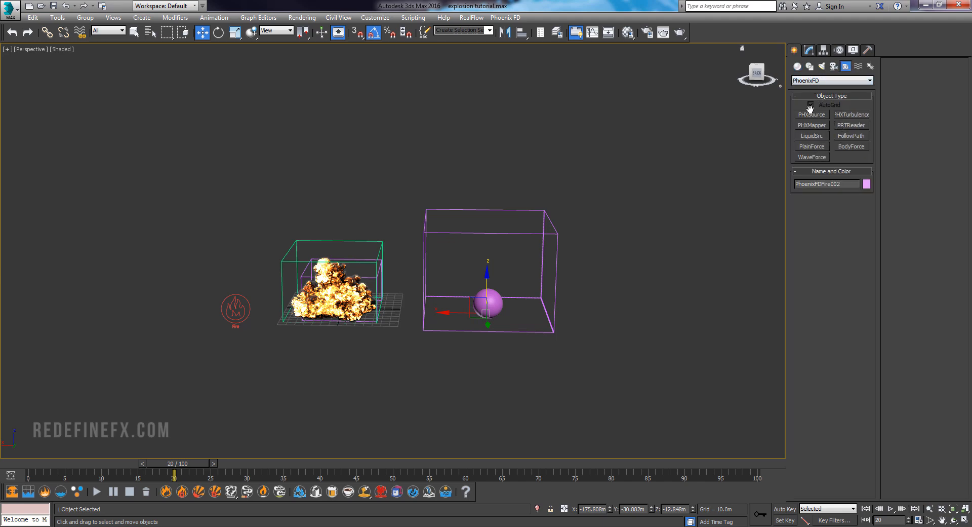
{"action": "left_click", "coordinate": [598, 349]}
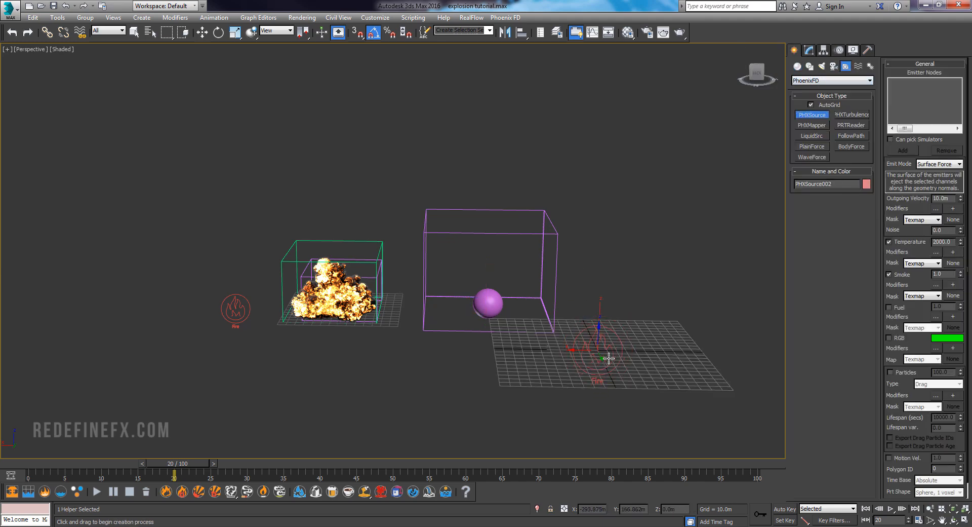
{"action": "left_click", "coordinate": [810, 50]}
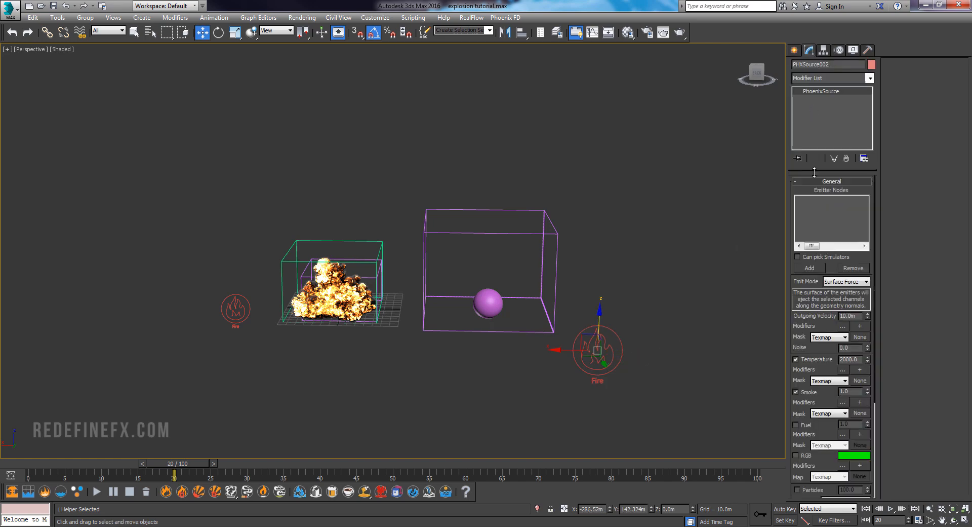
Add the second sphere to the new source's emitter nodes
{"action": "left_click", "coordinate": [810, 268]}
{"action": "left_click", "coordinate": [491, 301]}
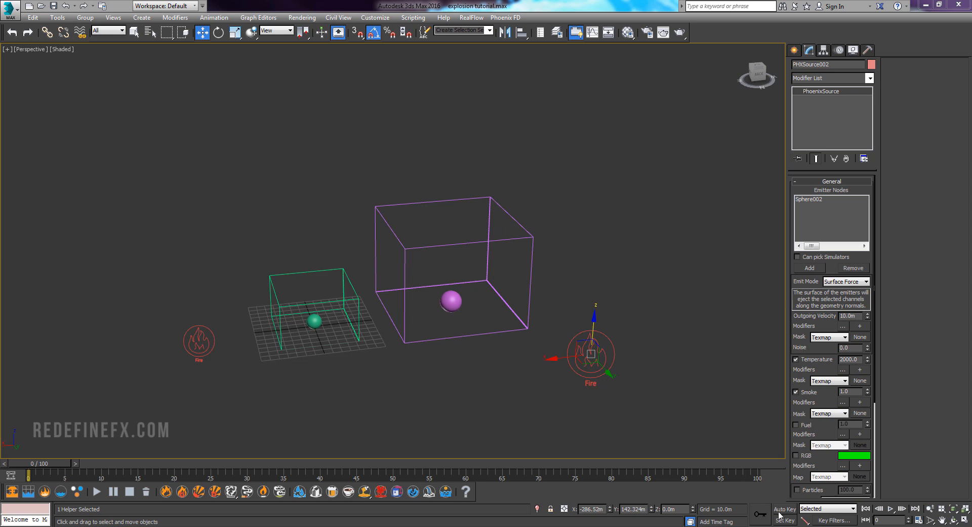
With Auto Key on, animate the source's Outgoing Velocity from 800 m at frame 0 to 0 at frame 1, and set Noise to 10
{"action": "left_click", "coordinate": [782, 510]}
{"action": "double_click", "coordinate": [856, 316]}
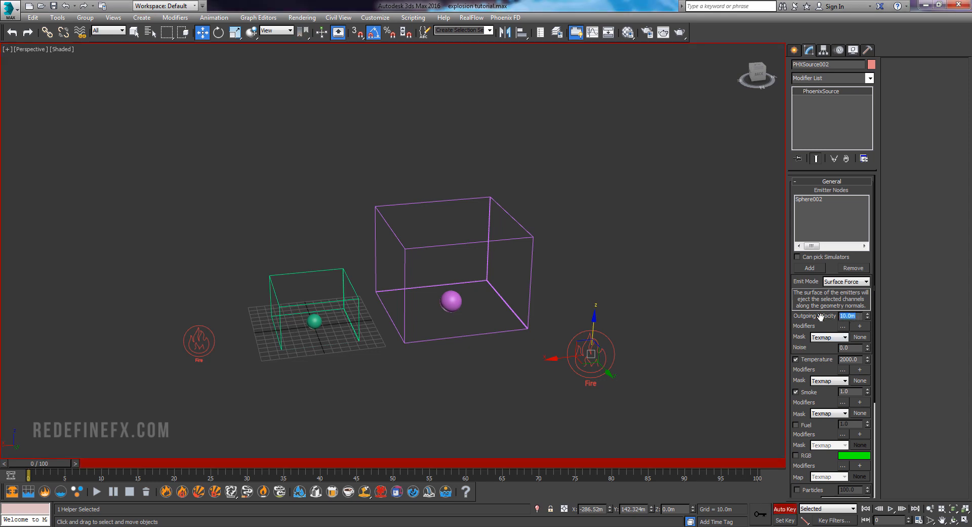
{"action": "type", "text": "800"}
{"action": "key", "text": "Return"}
{"action": "left_click", "coordinate": [75, 463]}
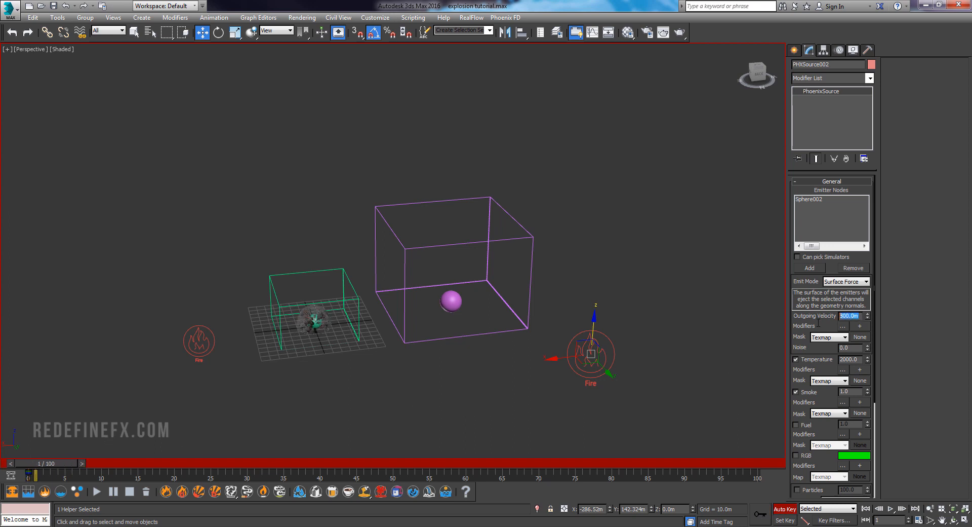
{"action": "type", "text": "0"}
{"action": "key", "text": "Return"}
{"action": "key", "text": "comma"}
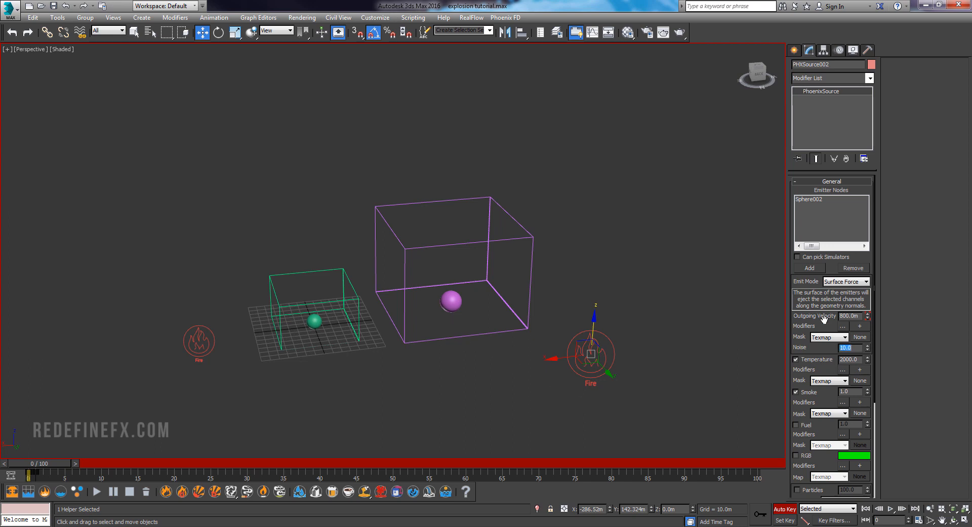
Turn off the source's Temperature and Smoke emission and turn on Fuel emission
{"action": "left_click", "coordinate": [813, 359]}
{"action": "left_click", "coordinate": [808, 393]}
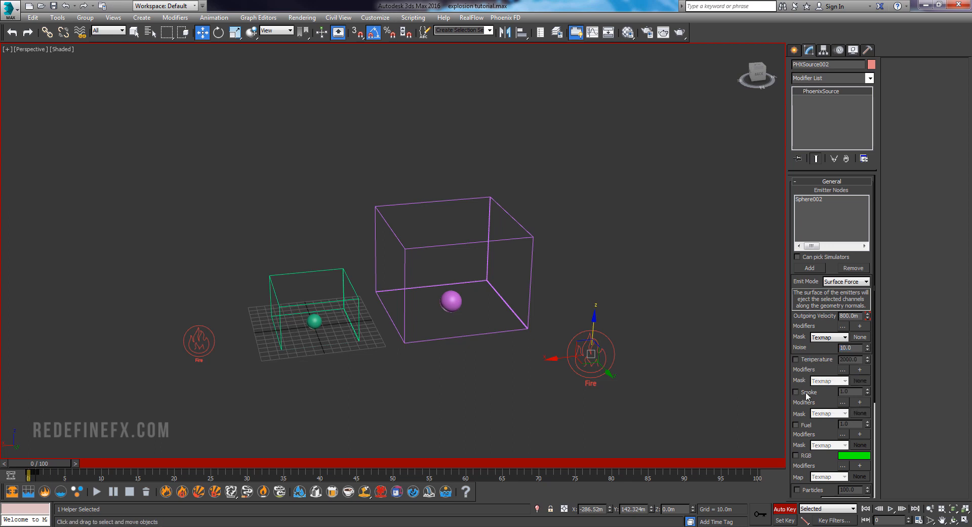
{"action": "left_click", "coordinate": [796, 424]}
{"action": "middle_click_drag", "start_coordinate": [468, 300], "coordinate": [481, 278], "text": "alt"}
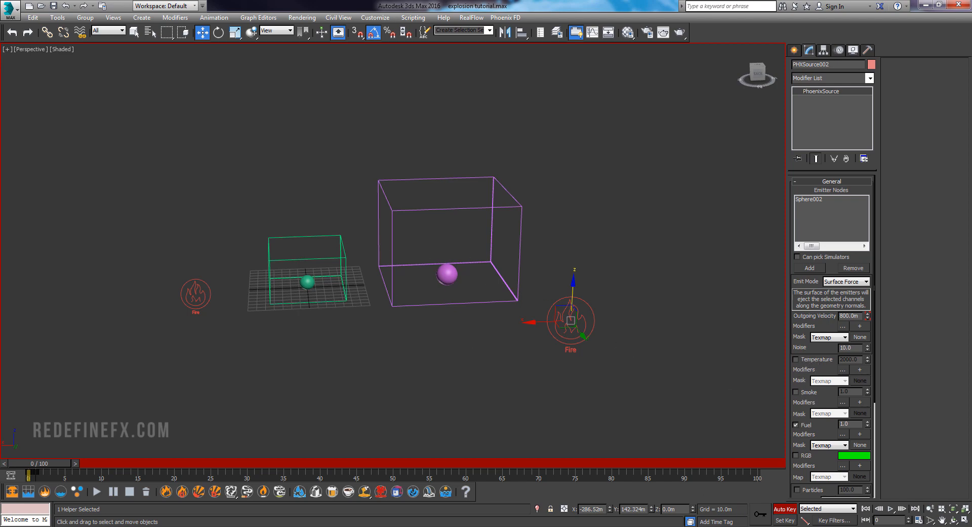
Switch to the media player and examine the smoke and fire in the reference clip gas_explo_01.mov
{"action": "key", "text": "alt+Tab"}
{"action": "left_click", "coordinate": [527, 281]}
{"action": "left_click", "coordinate": [498, 205]}
{"action": "left_click", "coordinate": [505, 227]}
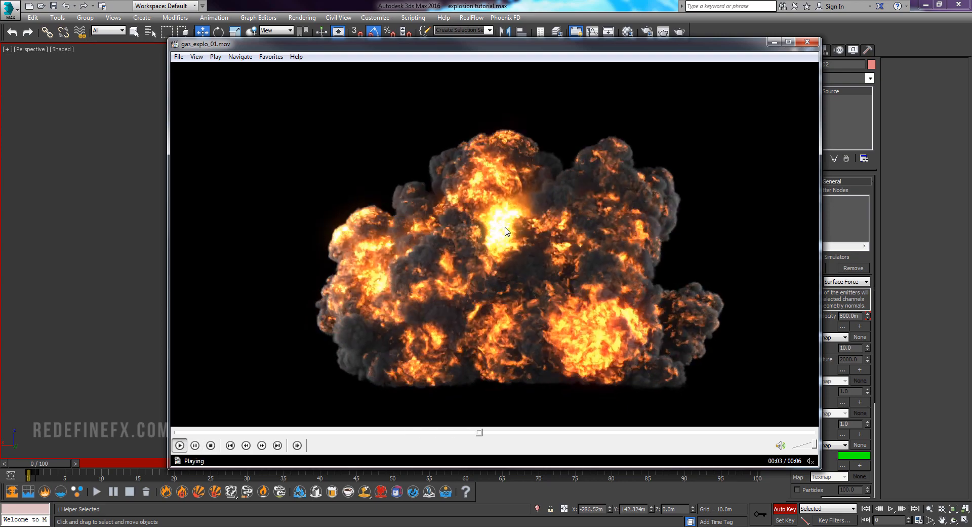
{"action": "left_click", "coordinate": [520, 232]}
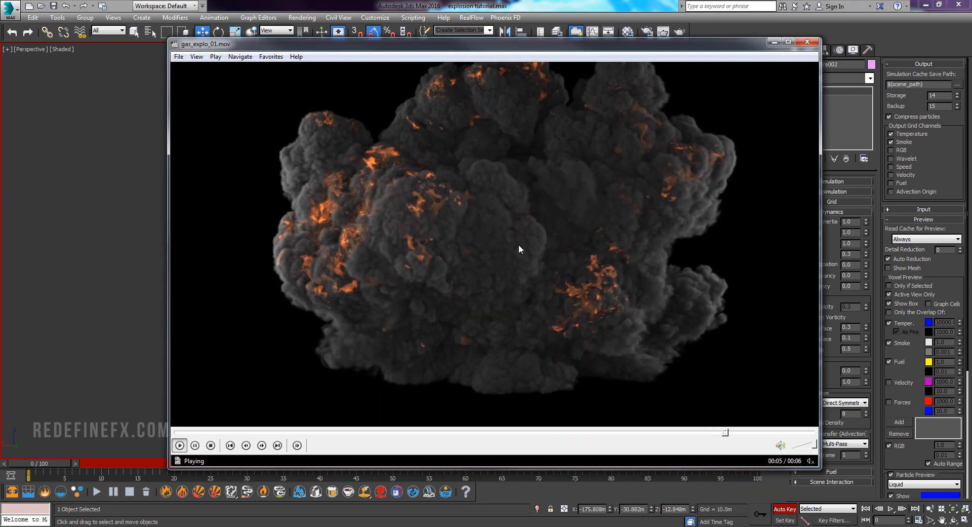
{"action": "left_click", "coordinate": [349, 213]}
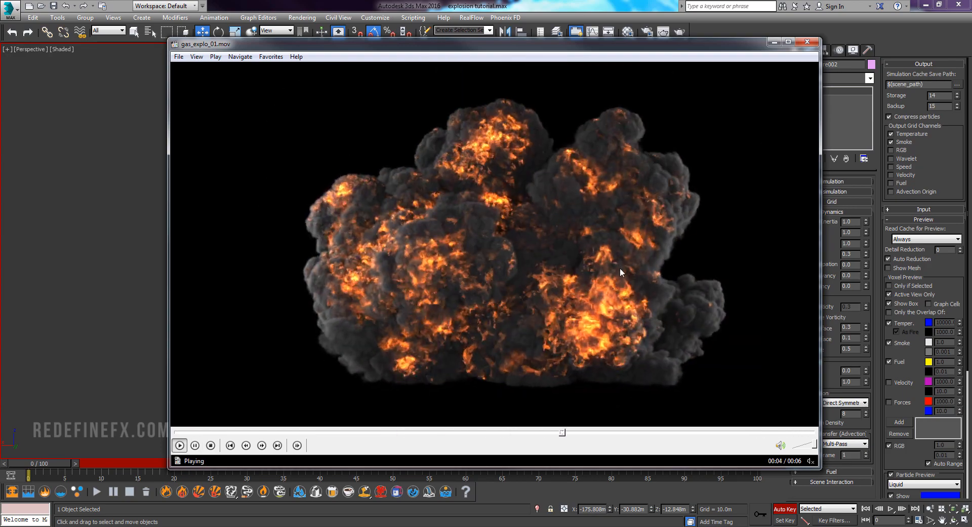
{"action": "left_click", "coordinate": [329, 197]}
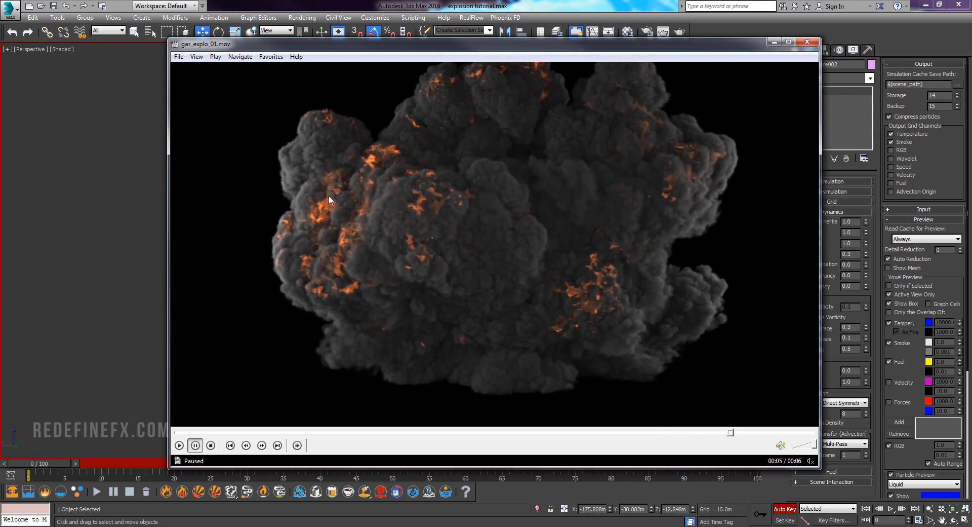
{"action": "left_click", "coordinate": [774, 42]}
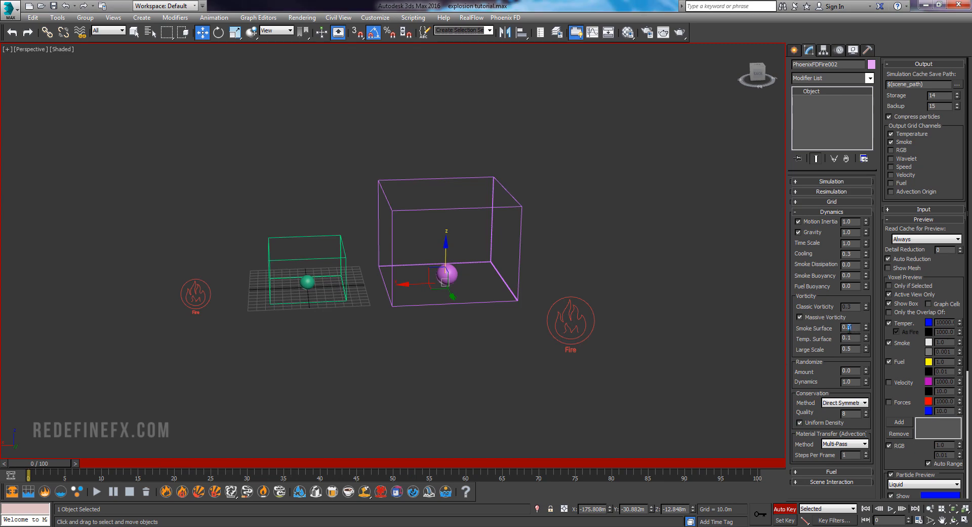
In the second simulator's dynamics, set the conservation Quality to 50 and change the conservation method
{"action": "key", "text": "Return"}
{"action": "left_click_drag", "start_coordinate": [851, 414], "coordinate": [831, 414]}
{"action": "type", "text": "50"}
{"action": "key", "text": "Return"}
{"action": "left_click", "coordinate": [839, 402]}
{"action": "left_click", "coordinate": [838, 425]}
Enable burning in the second simulator's Fuel settings
{"action": "left_click", "coordinate": [815, 211]}
{"action": "left_click", "coordinate": [813, 222]}
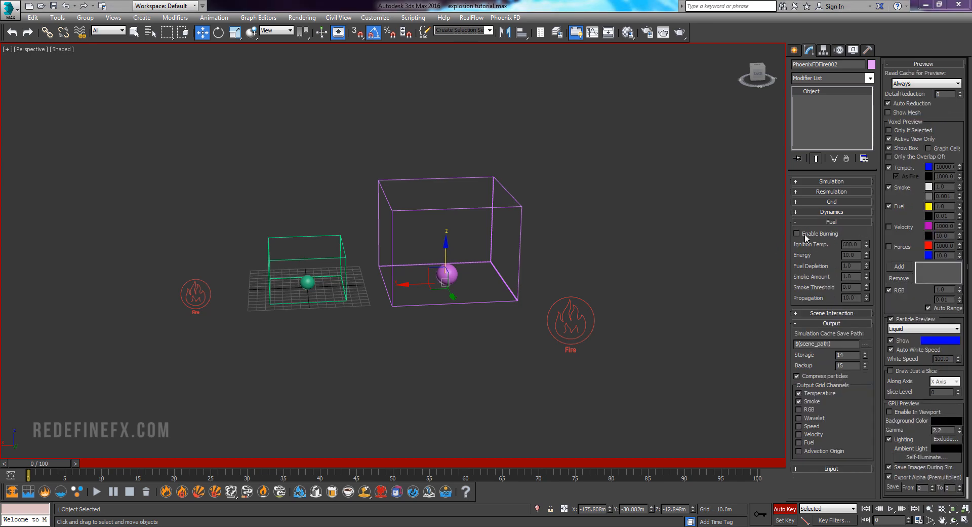
{"action": "left_click", "coordinate": [798, 233]}
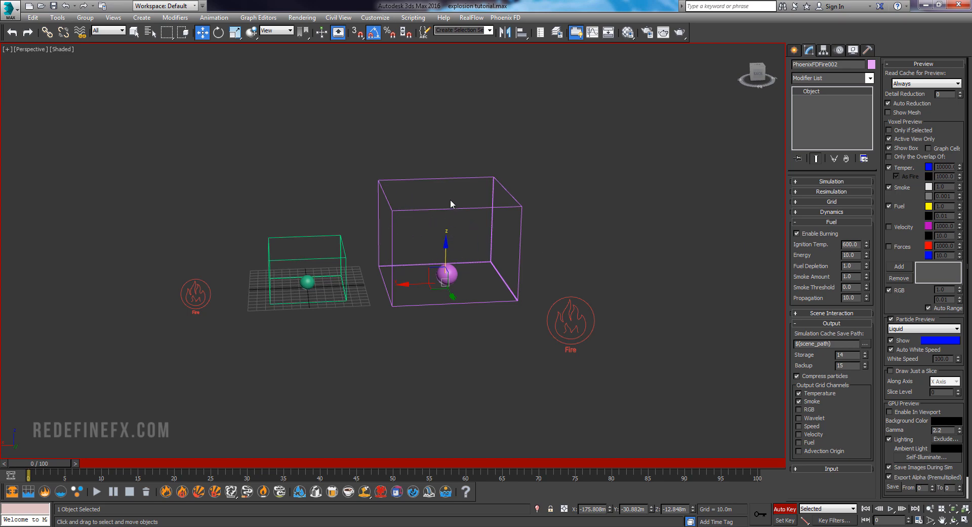
{"action": "middle_click_drag", "start_coordinate": [450, 200], "coordinate": [468, 207]}
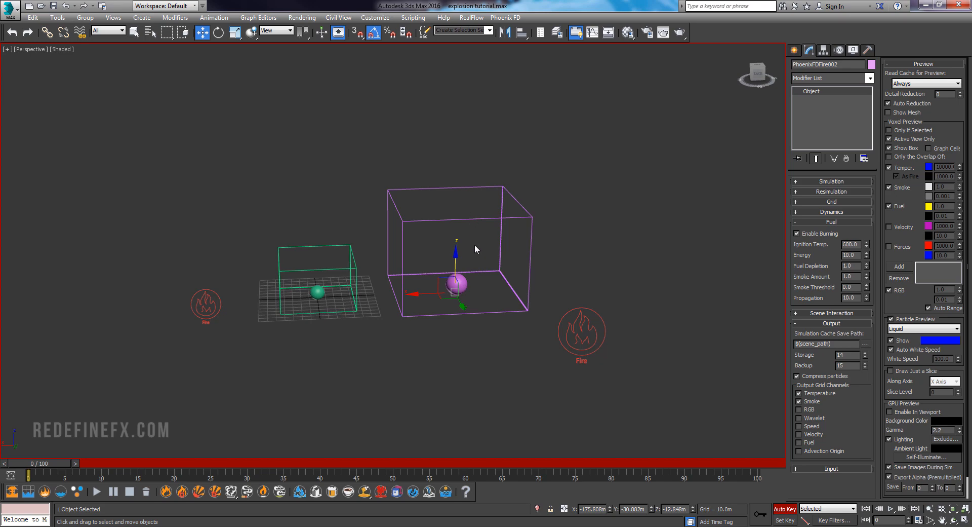
{"action": "middle_click_drag", "start_coordinate": [492, 246], "coordinate": [490, 233], "text": "alt"}
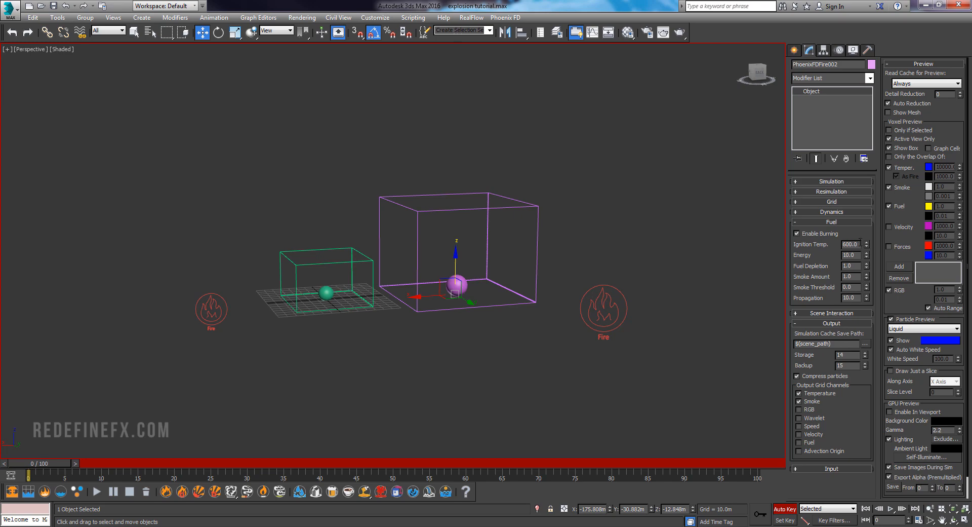
Set the fuel's Ignition Temperature to 290 and Energy to 5
{"action": "left_click_drag", "start_coordinate": [859, 244], "coordinate": [830, 244]}
{"action": "type", "text": "290"}
{"action": "key", "text": "Return"}
{"action": "left_click", "coordinate": [859, 255]}
{"action": "double_click", "coordinate": [860, 255]}
{"action": "type", "text": "5"}
{"action": "key", "text": "Return"}
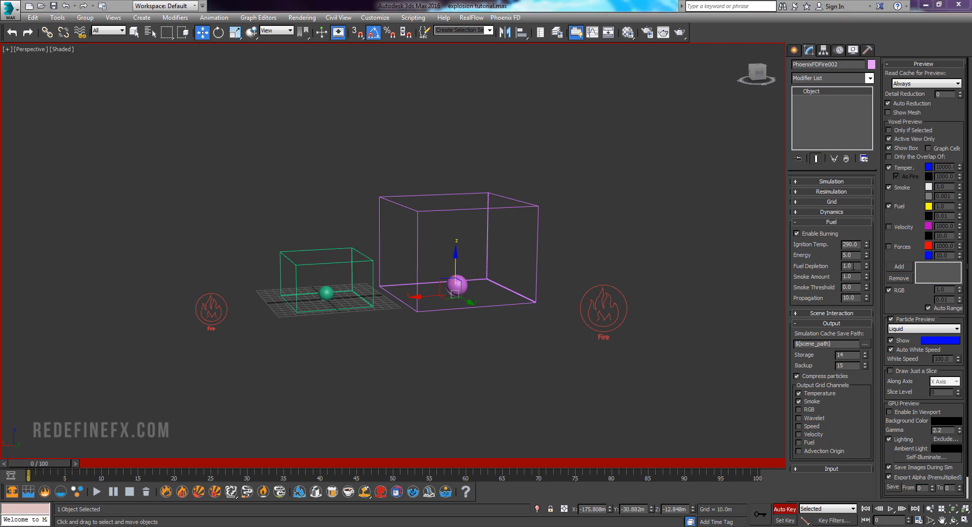
Set the Fuel Depletion to 0.8 and the Smoke Amount to 0.5, checking the reference clip's smoke
{"action": "key", "text": "Tab"}
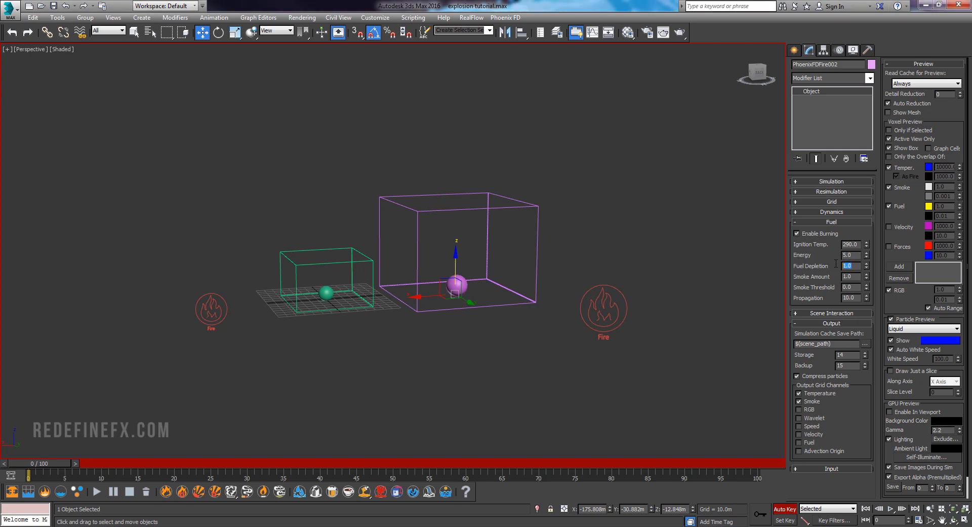
{"action": "type", "text": "0.8"}
{"action": "key", "text": "Return"}
{"action": "left_click", "coordinate": [759, 526]}
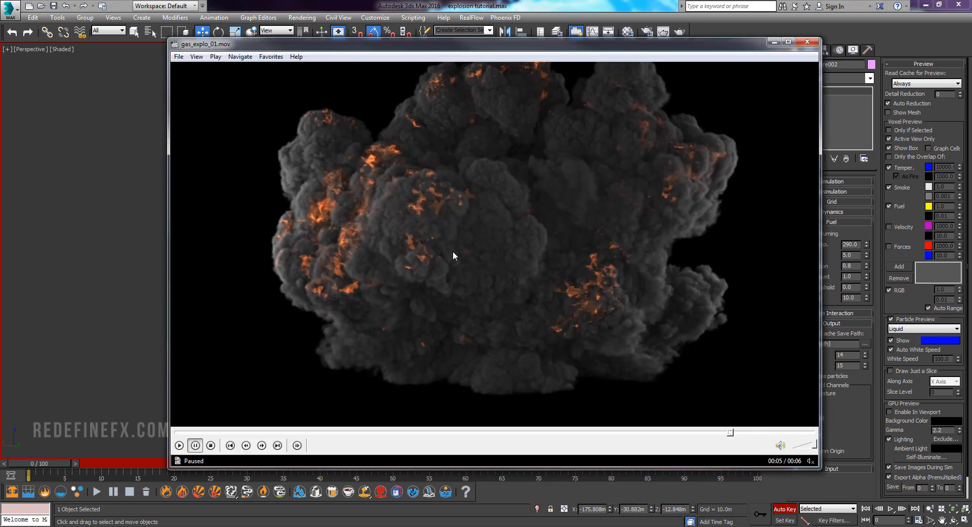
{"action": "left_click", "coordinate": [453, 250]}
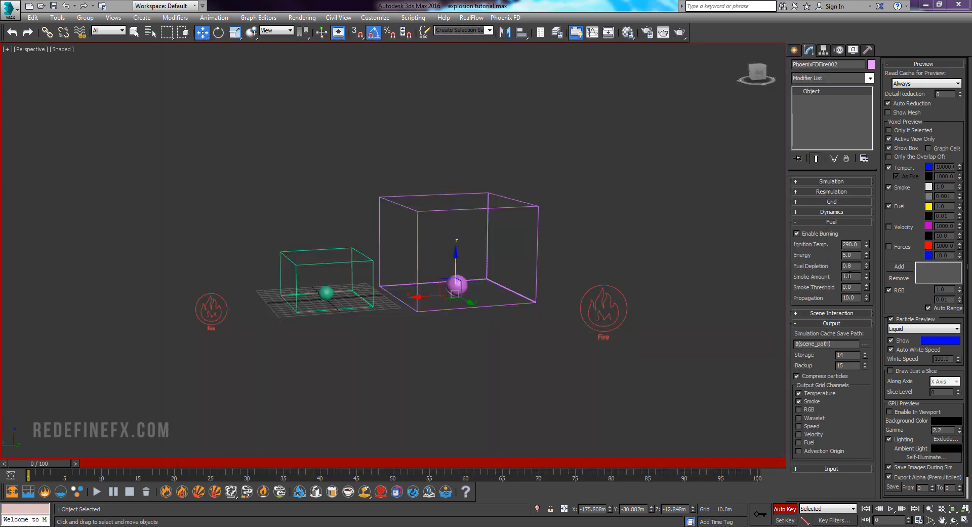
{"action": "double_click", "coordinate": [850, 276]}
{"action": "type", "text": "0.5"}
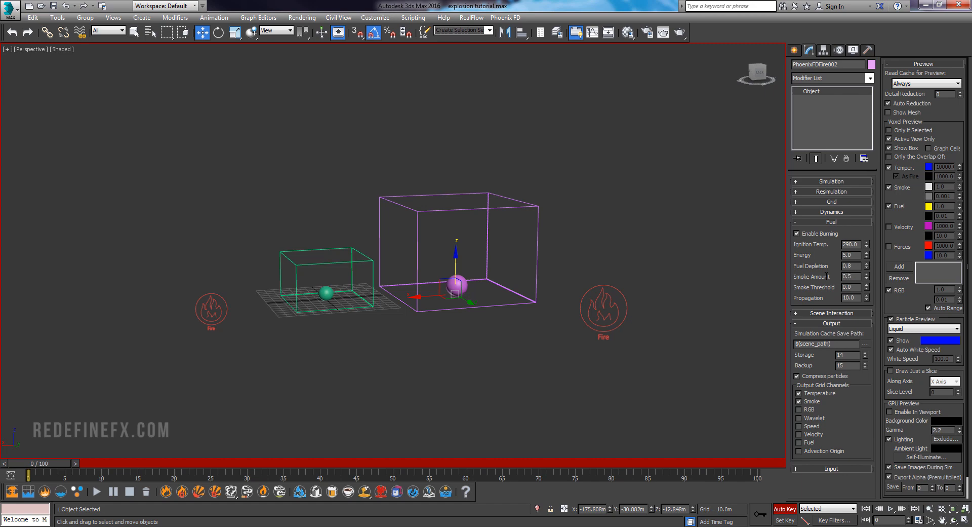
{"action": "key", "text": "Return"}
Set the fuel's Smoke Threshold to 1 and Propagation to 2
{"action": "double_click", "coordinate": [856, 286]}
{"action": "left_click", "coordinate": [848, 287]}
{"action": "type", "text": "1"}
{"action": "key", "text": "Return"}
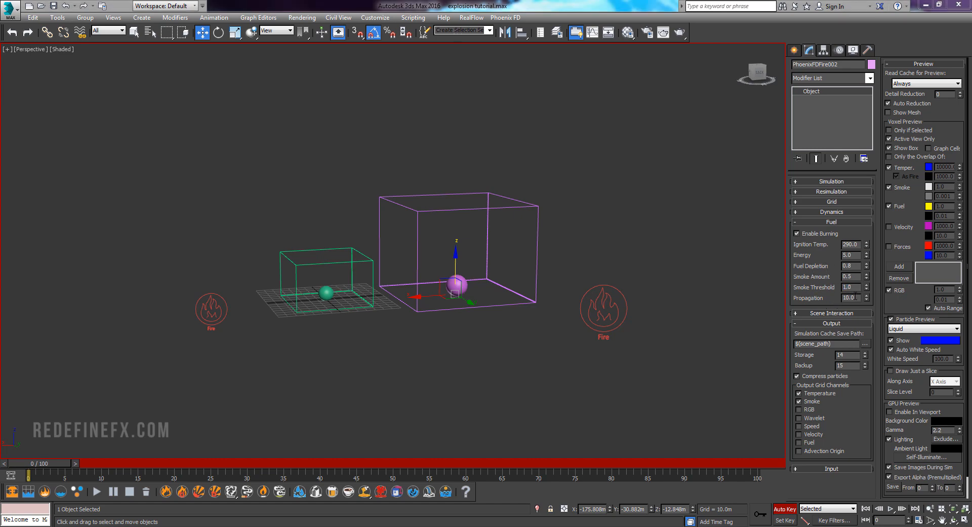
{"action": "double_click", "coordinate": [859, 297]}
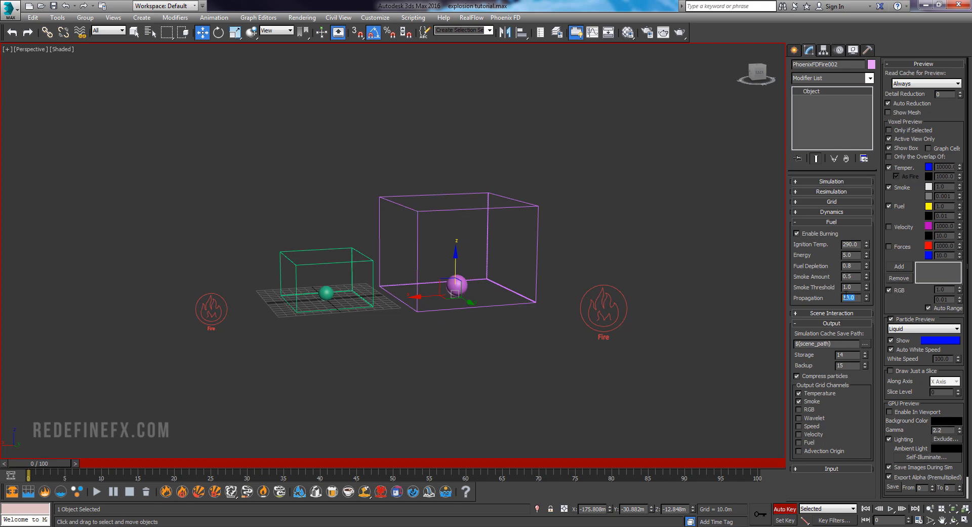
{"action": "type", "text": "2"}
{"action": "key", "text": "Return"}
Set the simulation cache path to the E:\Cache\gas tut folder and enable Fuel as an output grid channel
{"action": "left_click", "coordinate": [716, 526]}
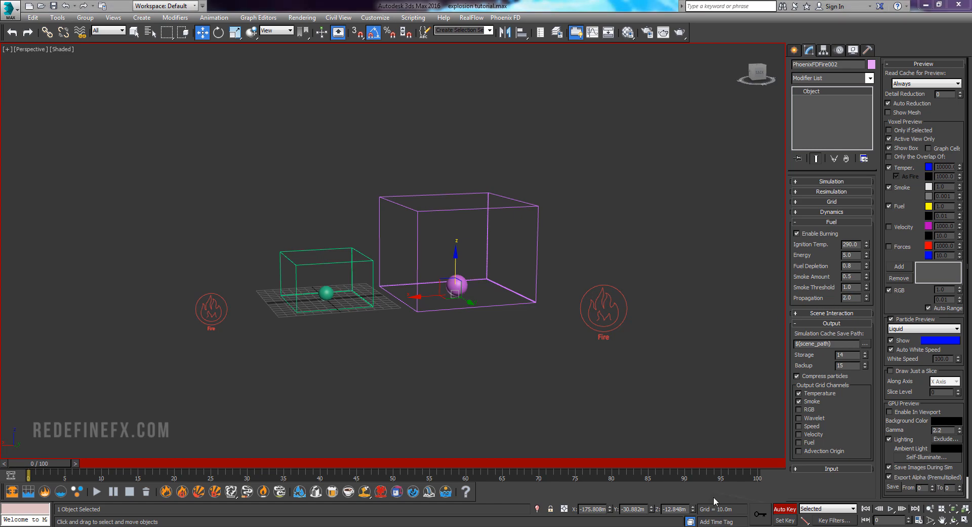
{"action": "left_click", "coordinate": [481, 319]}
{"action": "left_click", "coordinate": [324, 433]}
{"action": "left_click", "coordinate": [489, 340]}
{"action": "left_click", "coordinate": [810, 443]}
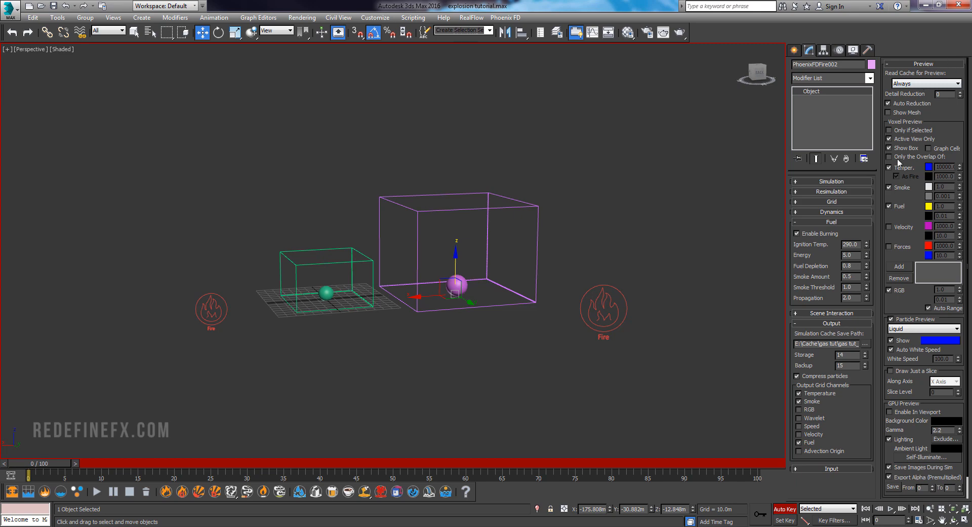
Turn off Smoke, Fuel and RGB in the voxel preview and enable the GPU preview in the viewport
{"action": "left_click", "coordinate": [906, 188]}
{"action": "left_click", "coordinate": [904, 207]}
{"action": "left_click", "coordinate": [889, 288]}
{"action": "left_click", "coordinate": [901, 411]}
{"action": "left_click", "coordinate": [925, 64]}
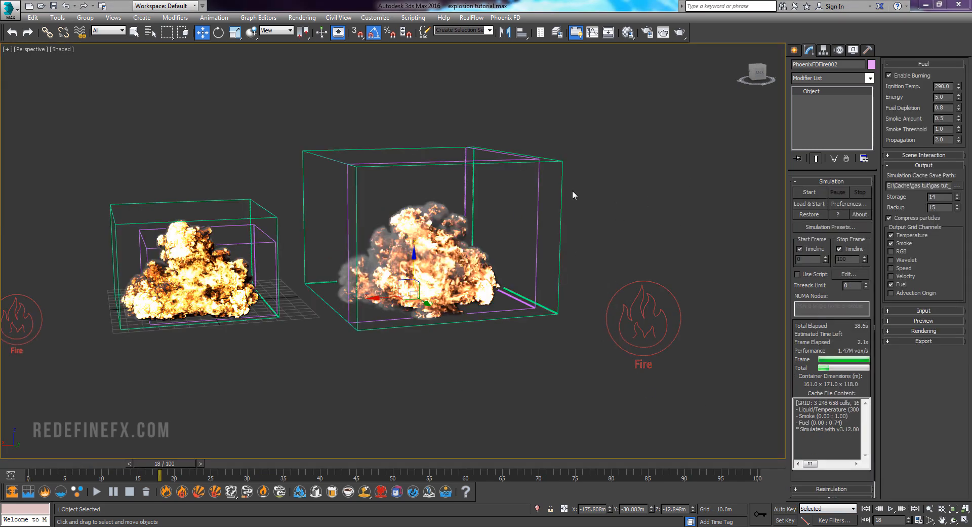
Compare the two simulated explosions, and open the second simulator's Volumetric Render Settings with the Fire options shown
{"action": "middle_click_drag", "start_coordinate": [349, 166], "coordinate": [243, 208]}
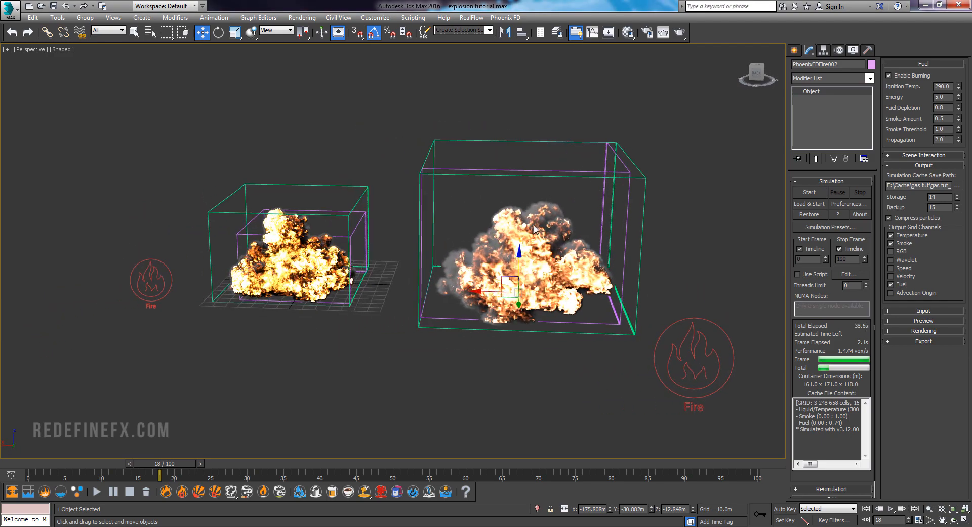
{"action": "middle_click_drag", "start_coordinate": [537, 229], "coordinate": [576, 218], "text": "alt"}
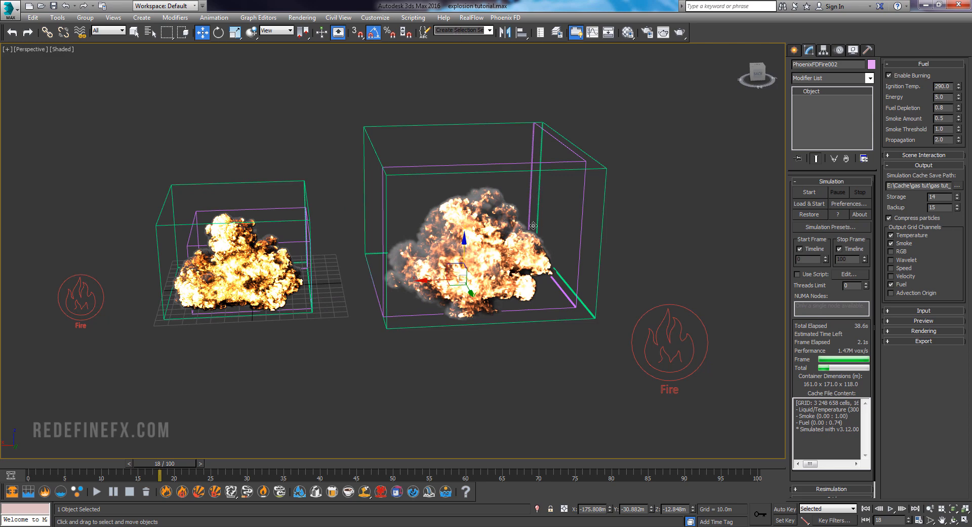
{"action": "middle_click_drag", "start_coordinate": [422, 250], "coordinate": [445, 253], "text": "alt"}
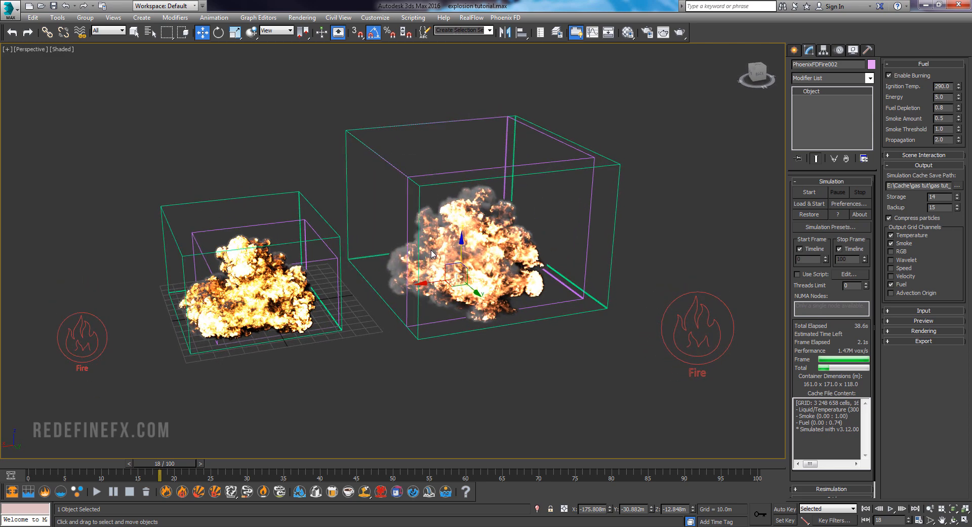
{"action": "left_click_drag", "start_coordinate": [675, 170], "coordinate": [601, 205]}
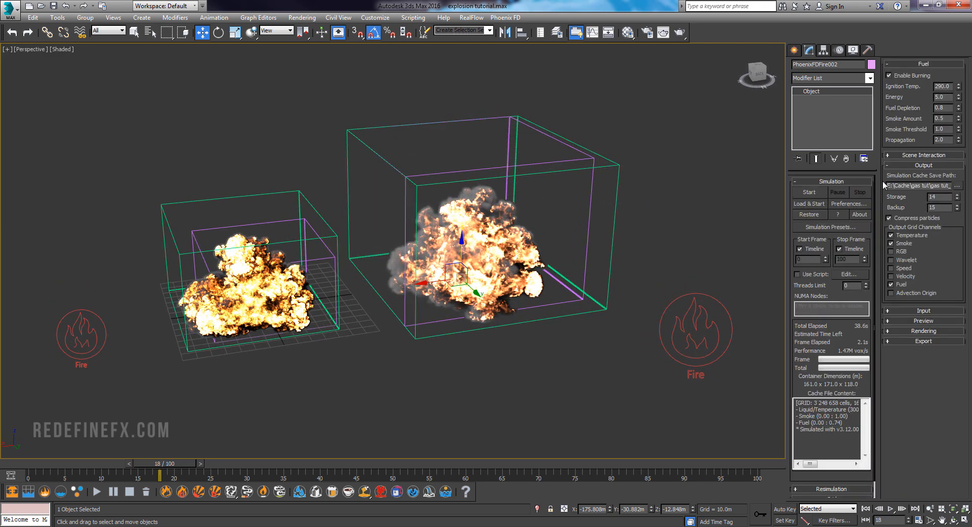
{"action": "left_click", "coordinate": [902, 164]}
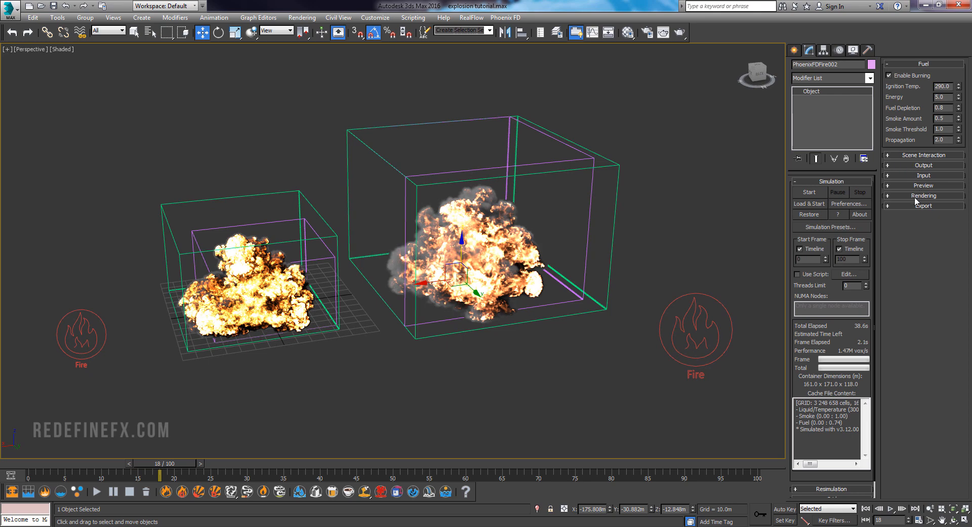
{"action": "left_click", "coordinate": [917, 197]}
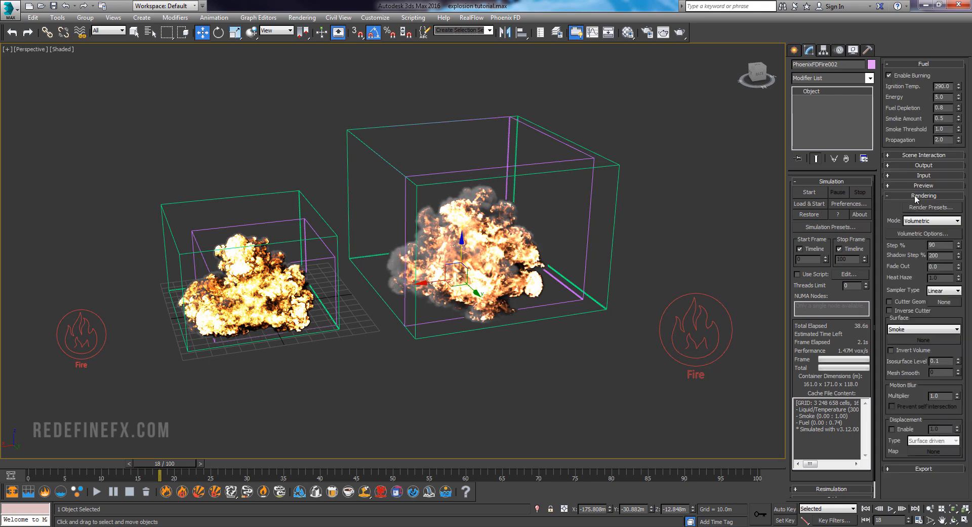
{"action": "left_click", "coordinate": [924, 234]}
{"action": "left_click", "coordinate": [221, 141]}
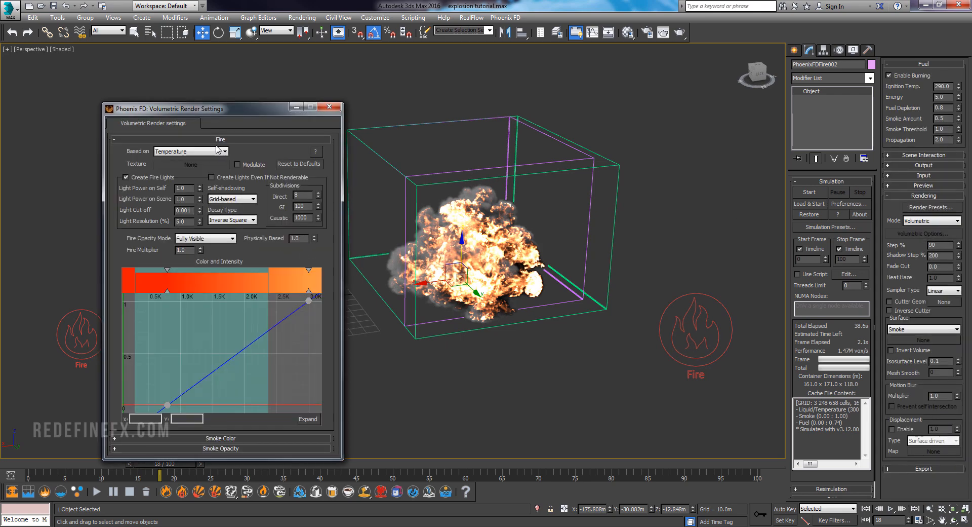
Add five control points to the fire's Color and Intensity curve and shape it with peaks near 1.2K and 1.7K and dips after each
{"action": "left_click", "coordinate": [203, 379]}
{"action": "left_click", "coordinate": [227, 361]}
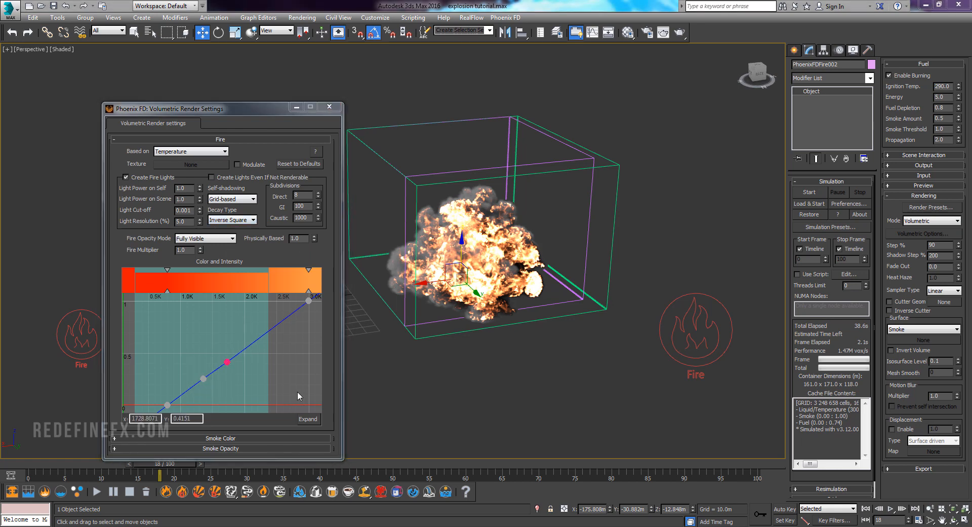
{"action": "left_click", "coordinate": [254, 341]}
{"action": "left_click_drag", "start_coordinate": [254, 341], "coordinate": [244, 326]}
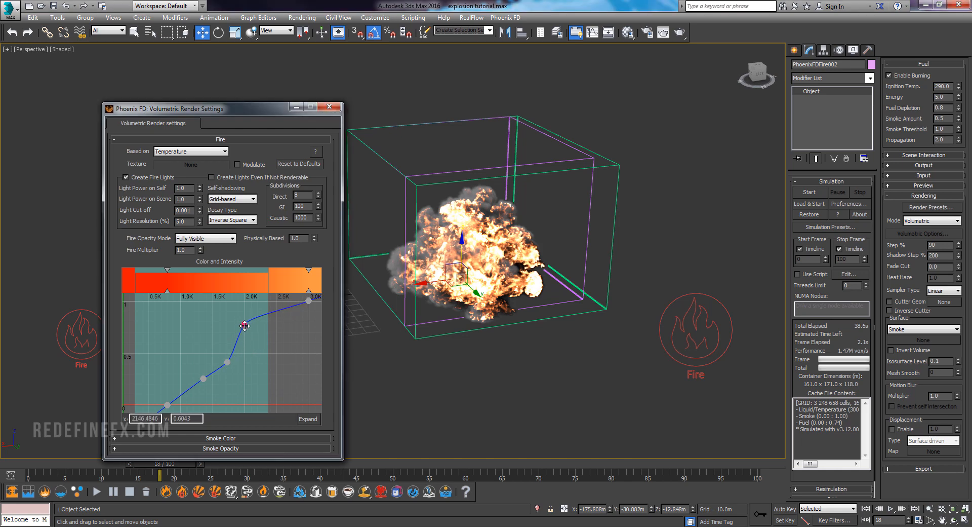
{"action": "left_click_drag", "start_coordinate": [227, 362], "coordinate": [256, 357]}
{"action": "double_click", "coordinate": [256, 319]}
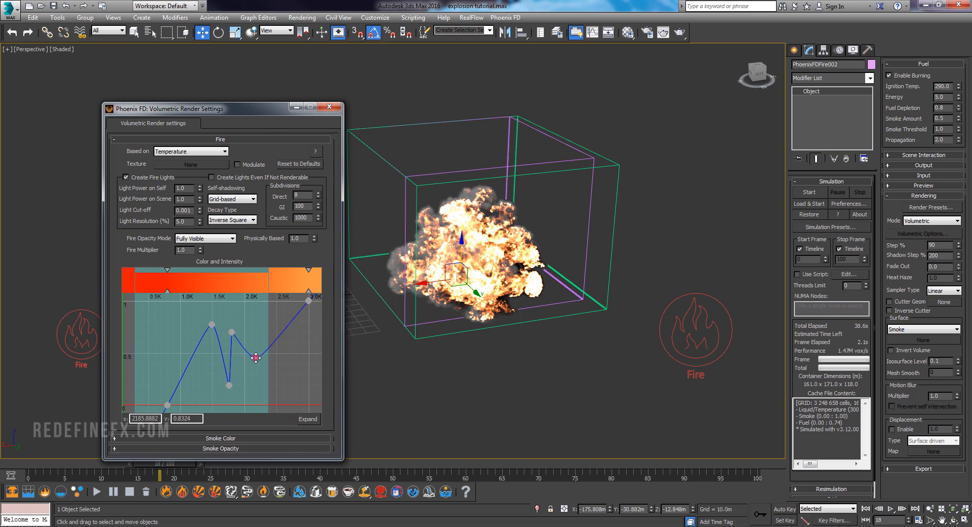
{"action": "left_click", "coordinate": [195, 374]}
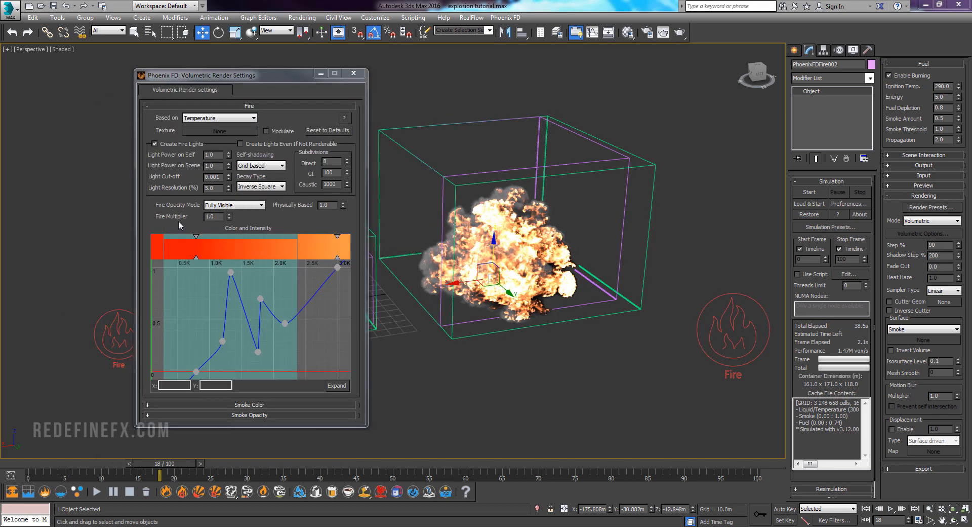
Switch the Fire Opacity Mode to Use Own Opacity and set Physically Based to 0.9
{"action": "left_click", "coordinate": [223, 205]}
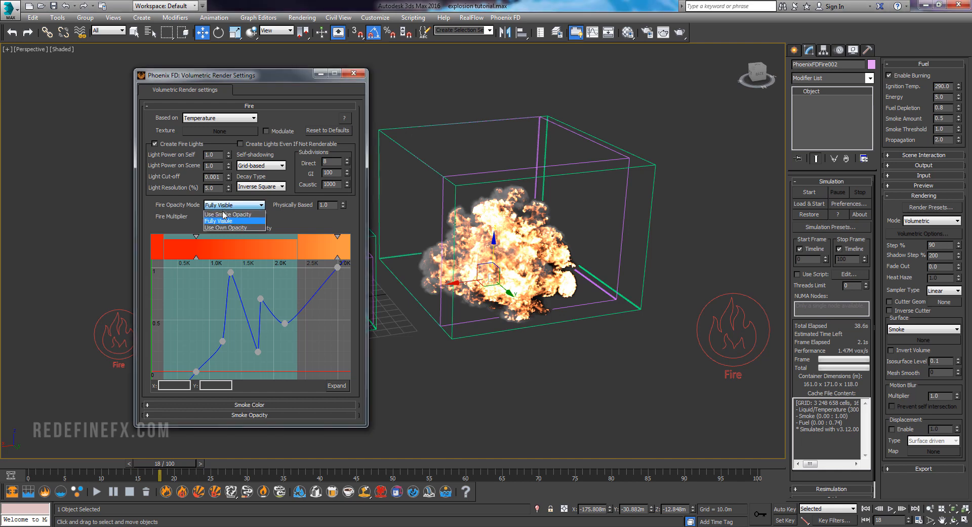
{"action": "left_click", "coordinate": [223, 228]}
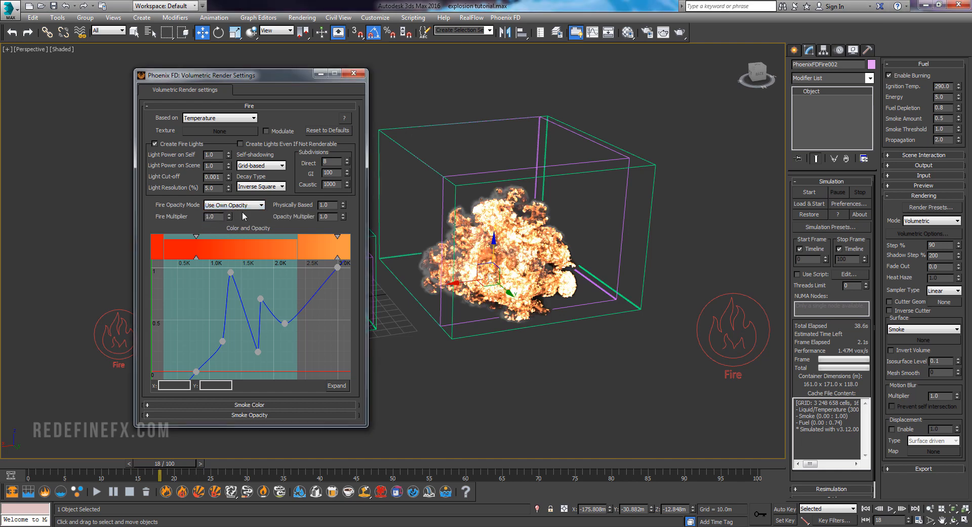
{"action": "left_click", "coordinate": [343, 207]}
{"action": "left_click_drag", "start_coordinate": [344, 205], "coordinate": [344, 210]}
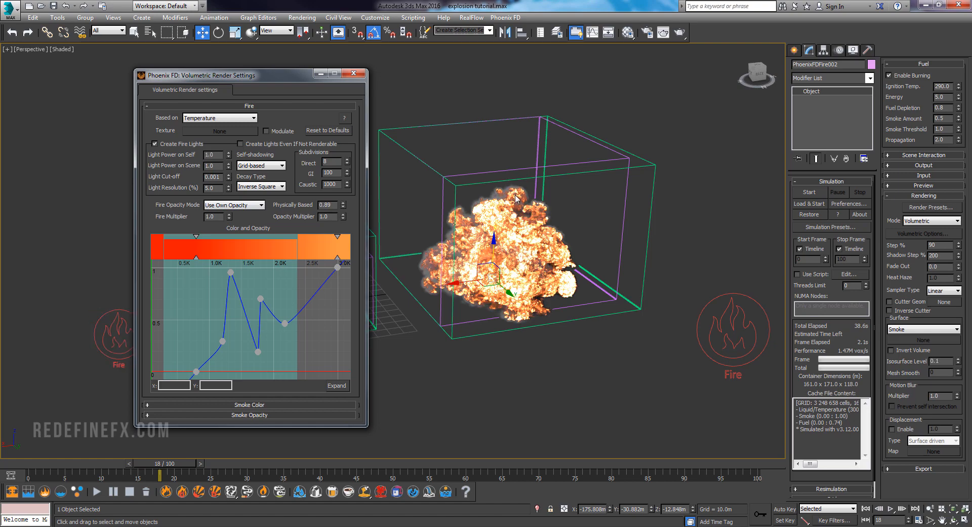
{"action": "scroll", "coordinate": [522, 202], "scroll_direction": "up", "scroll_amount": 5}
{"action": "scroll", "coordinate": [626, 168], "scroll_direction": "down", "scroll_amount": 3}
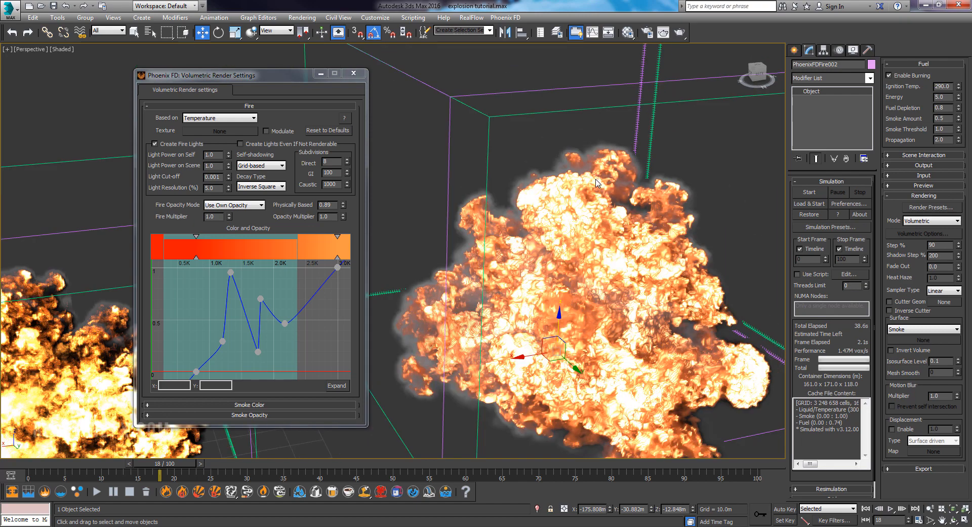
{"action": "middle_click_drag", "start_coordinate": [416, 292], "coordinate": [409, 264]}
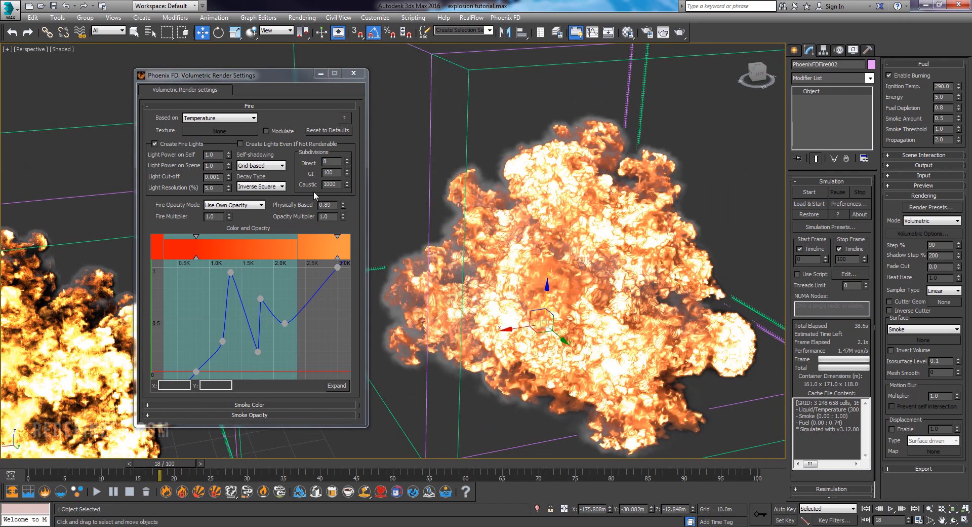
{"action": "left_click_drag", "start_coordinate": [343, 207], "coordinate": [349, 208]}
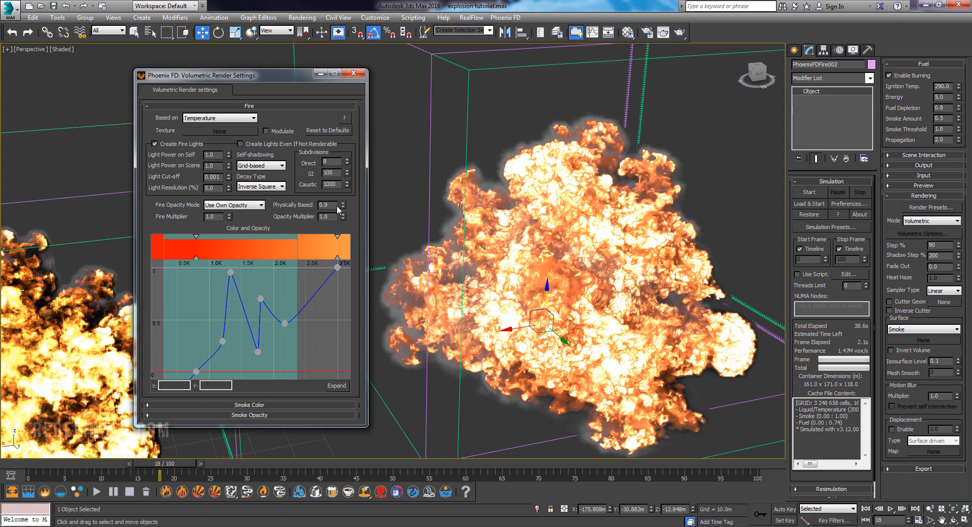
Set the fire's Opacity Multiplier to 0.78 and the Fire Multiplier to 0.54
{"action": "mouse_move", "coordinate": [344, 224]}
{"action": "left_mouse_down"}
{"action": "mouse_move", "coordinate": [346, 209]}
{"action": "mouse_move", "coordinate": [346, 228]}
{"action": "left_mouse_up"}
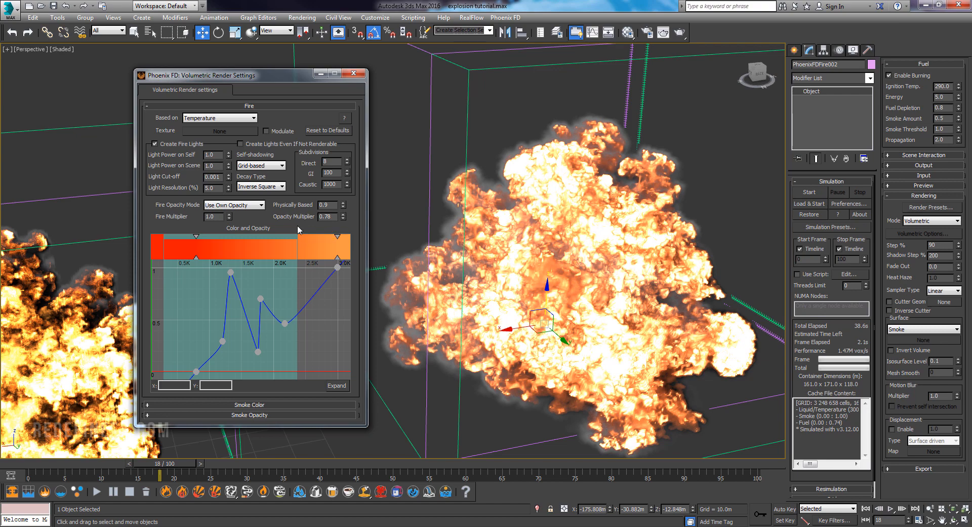
{"action": "left_click_drag", "start_coordinate": [229, 217], "coordinate": [239, 187]}
{"action": "left_click_drag", "start_coordinate": [238, 221], "coordinate": [253, 241]}
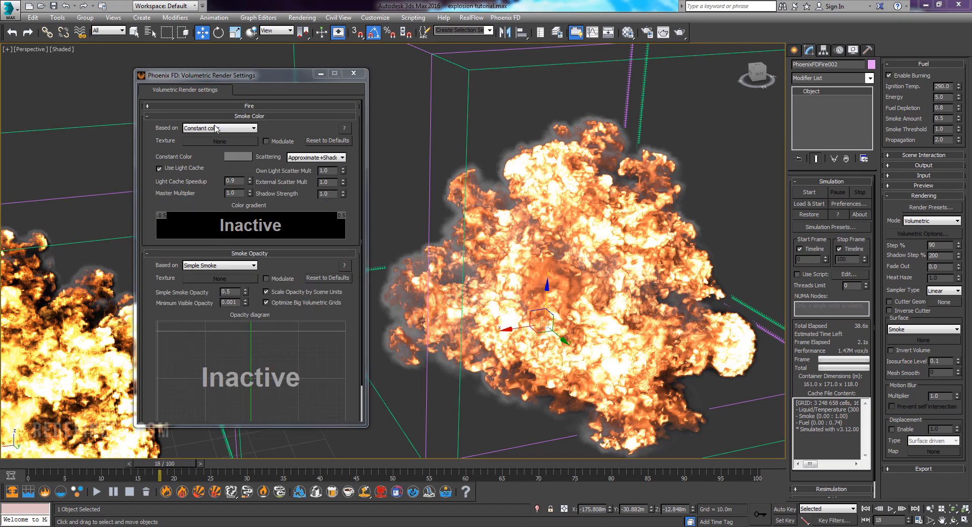
Darken the smoke's constant color to RGB value 12, raise the Simple Smoke Opacity, and close the volumetric render settings
{"action": "left_click", "coordinate": [230, 157]}
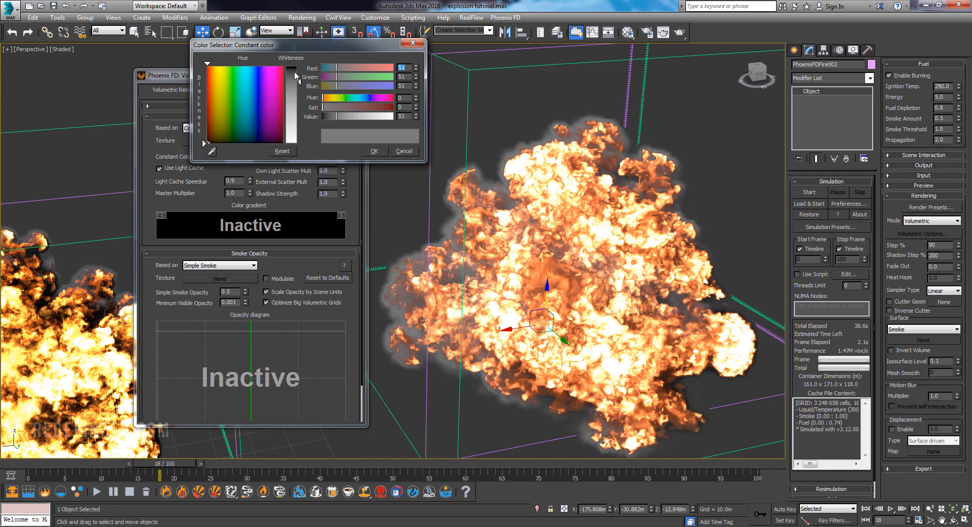
{"action": "left_click_drag", "start_coordinate": [297, 74], "coordinate": [298, 68]}
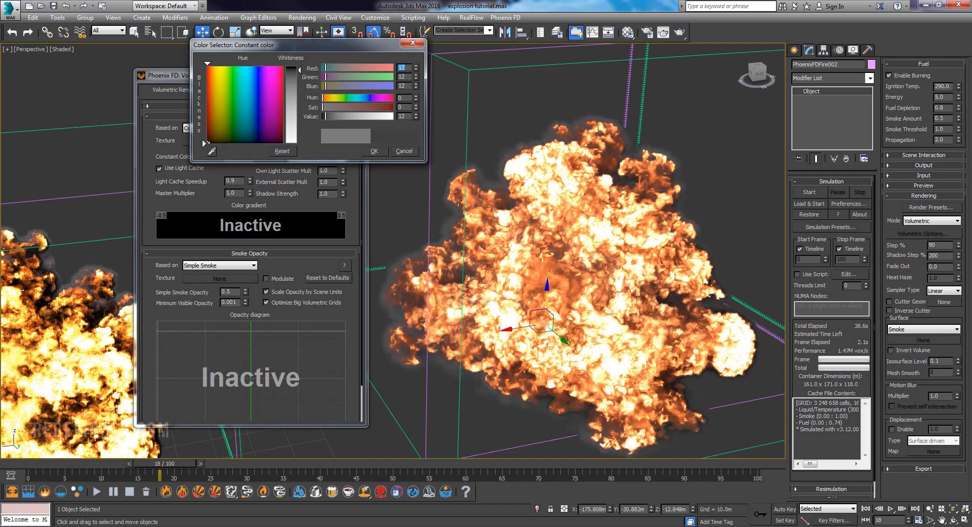
{"action": "left_click", "coordinate": [375, 151]}
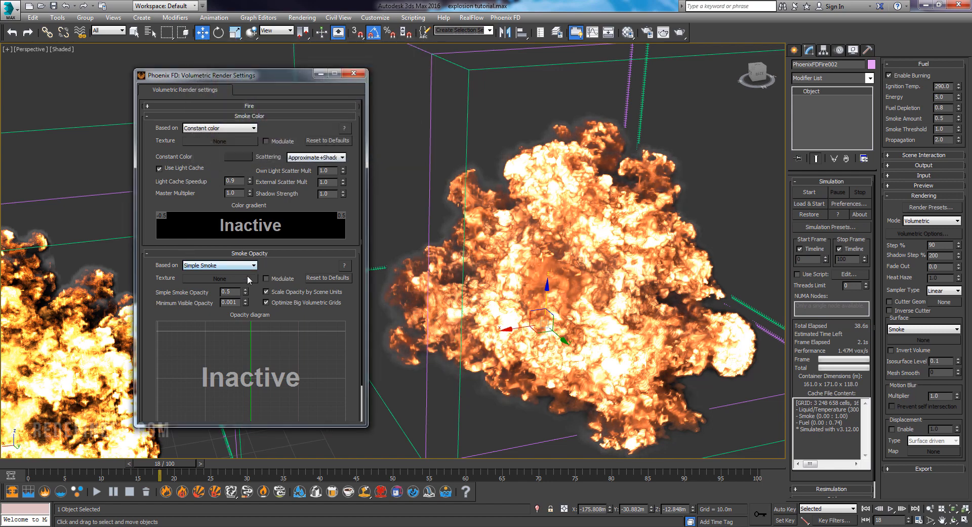
{"action": "left_click_drag", "start_coordinate": [245, 292], "coordinate": [251, 267]}
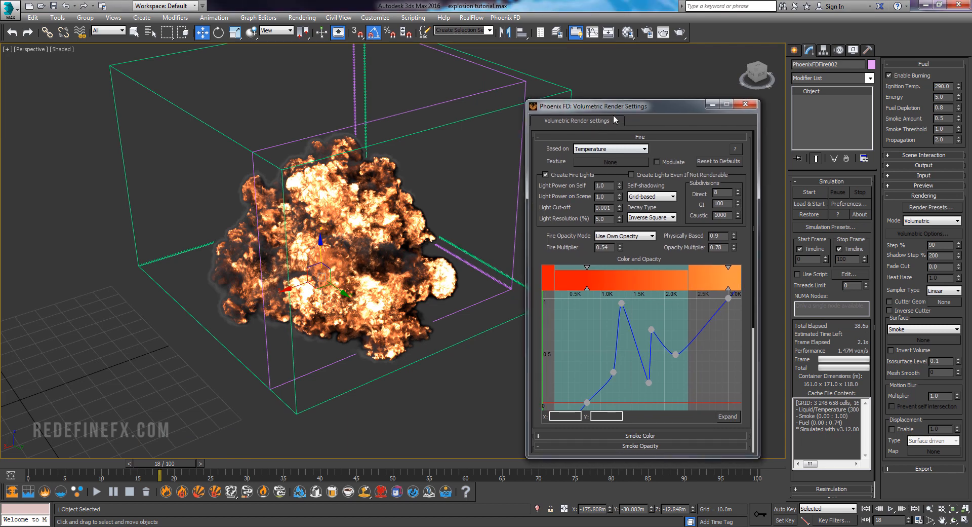
{"action": "left_click_drag", "start_coordinate": [617, 108], "coordinate": [552, 112]}
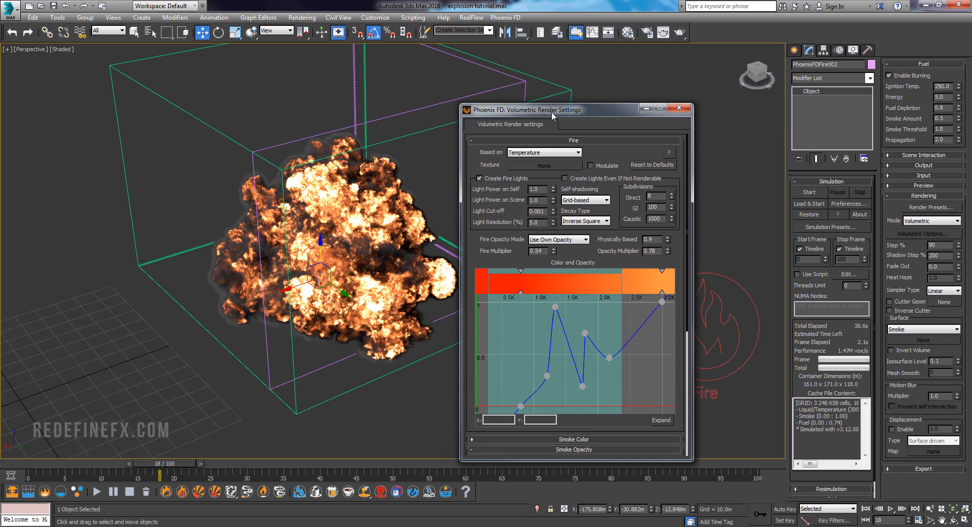
{"action": "left_click", "coordinate": [679, 108]}
Create a ground plane about 472 m long and 276 m wide beneath the explosion
{"action": "left_click", "coordinate": [794, 50]}
{"action": "left_click", "coordinate": [816, 80]}
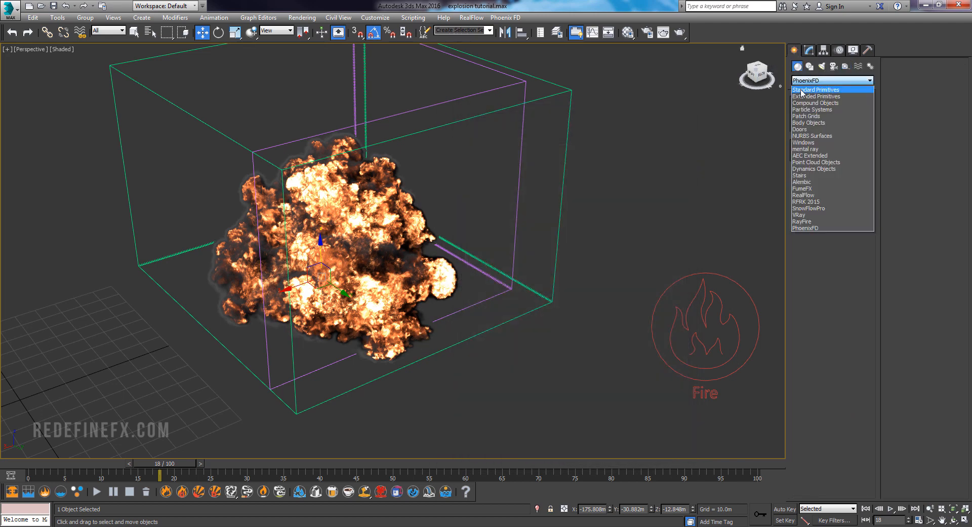
{"action": "left_click", "coordinate": [802, 90]}
{"action": "left_click", "coordinate": [843, 155]}
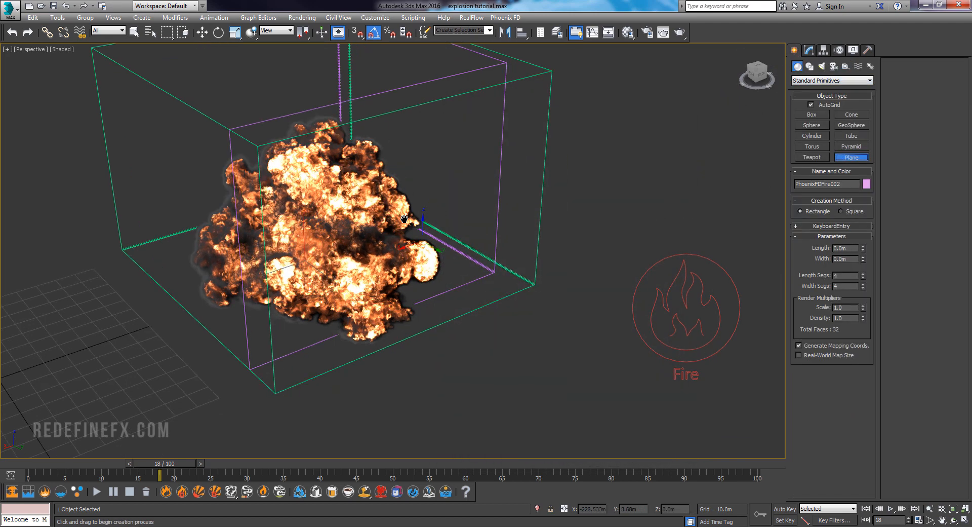
{"action": "scroll", "coordinate": [375, 172], "scroll_direction": "down", "scroll_amount": 5}
{"action": "left_click_drag", "start_coordinate": [206, 184], "coordinate": [616, 258]}
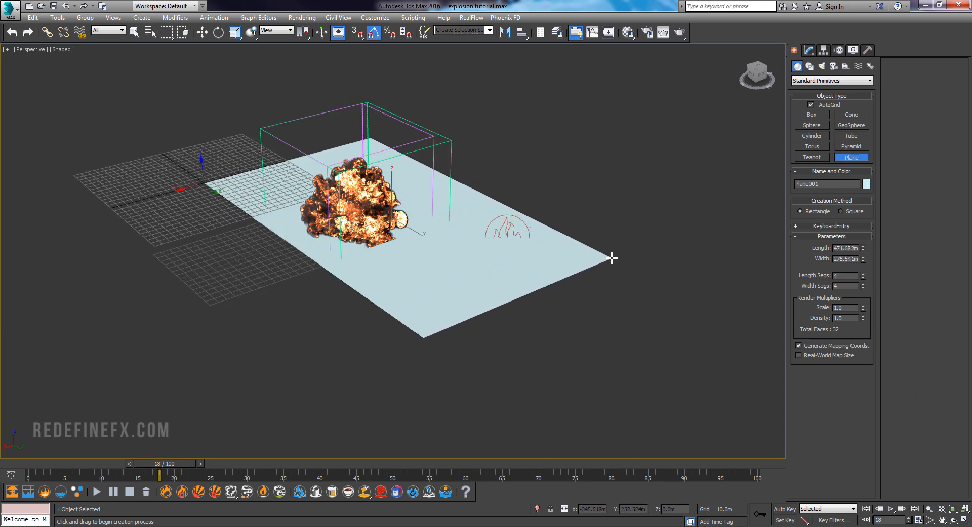
Assign a VRayMtl material with a darker grey diffuse color to the ground plane
{"action": "left_click", "coordinate": [239, 206]}
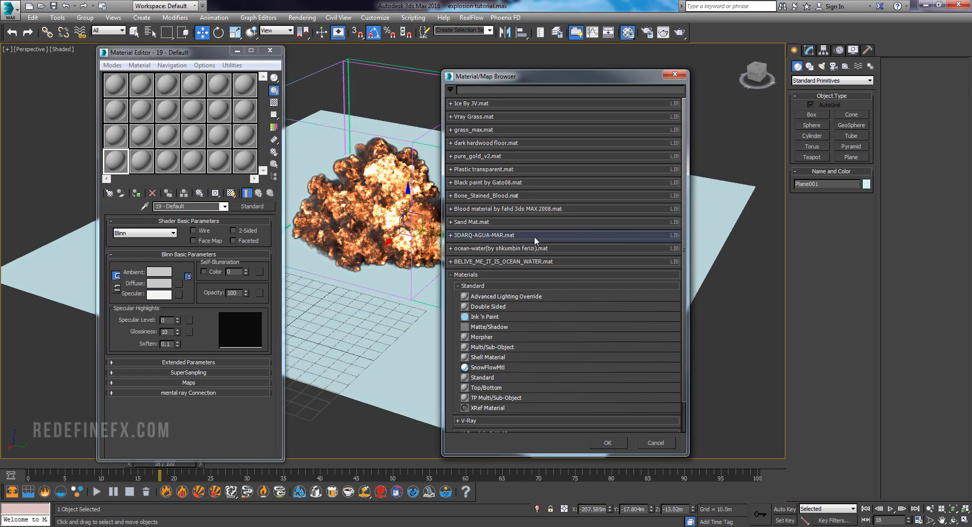
{"action": "scroll", "coordinate": [535, 241], "scroll_direction": "down", "scroll_amount": 1}
{"action": "left_click", "coordinate": [459, 388]}
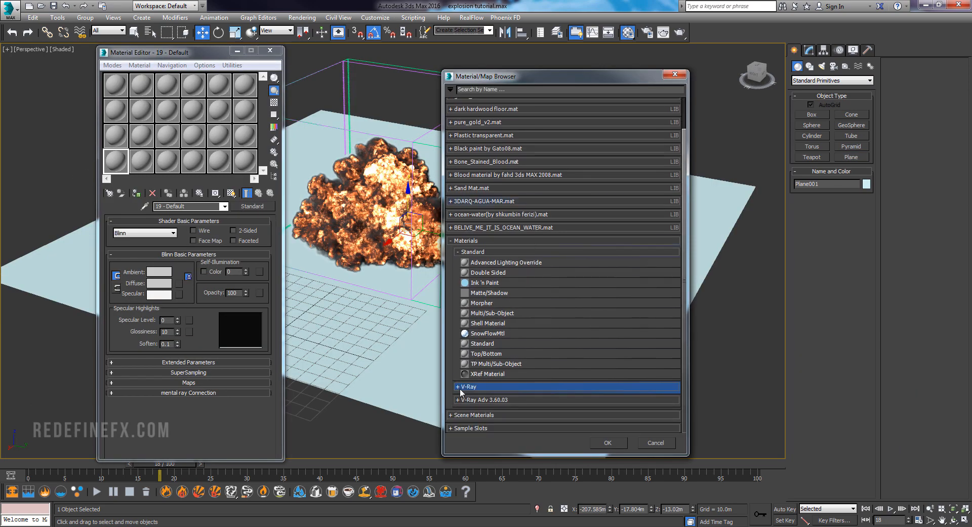
{"action": "scroll", "coordinate": [487, 391], "scroll_direction": "down", "scroll_amount": 4}
{"action": "double_click", "coordinate": [487, 374]}
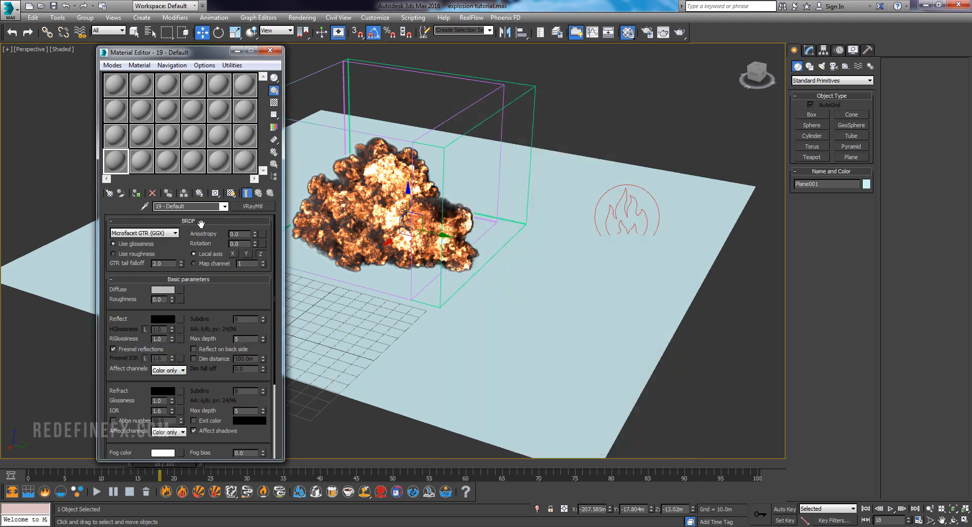
{"action": "left_click_drag", "start_coordinate": [412, 304], "coordinate": [435, 349]}
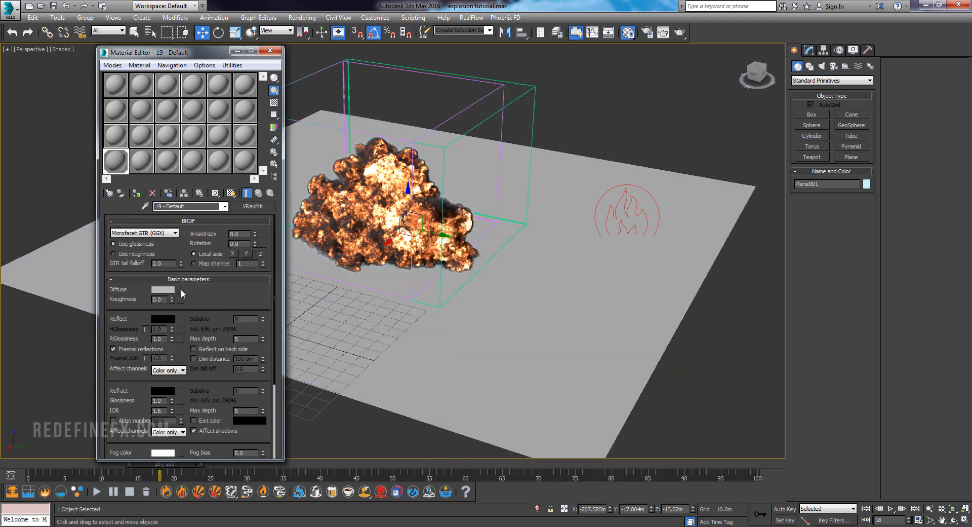
{"action": "left_click", "coordinate": [163, 289]}
{"action": "left_click_drag", "start_coordinate": [303, 85], "coordinate": [302, 119]}
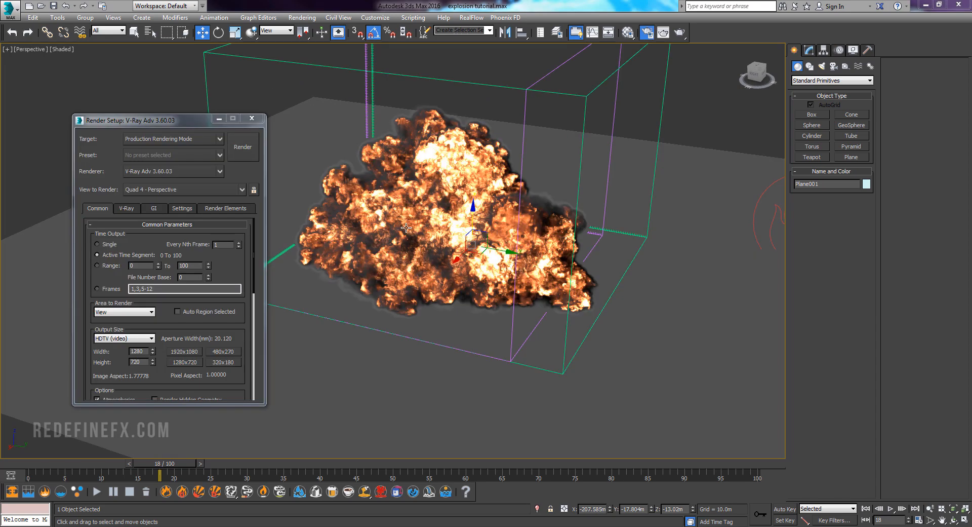
Choose the Bucket image sampler in the V-Ray render settings, with Max subdivs at 4
{"action": "middle_click_drag", "start_coordinate": [405, 190], "coordinate": [478, 267], "text": "alt"}
{"action": "scroll", "coordinate": [426, 221], "scroll_direction": "down", "scroll_amount": 3}
{"action": "scroll", "coordinate": [478, 259], "scroll_direction": "up", "scroll_amount": 3}
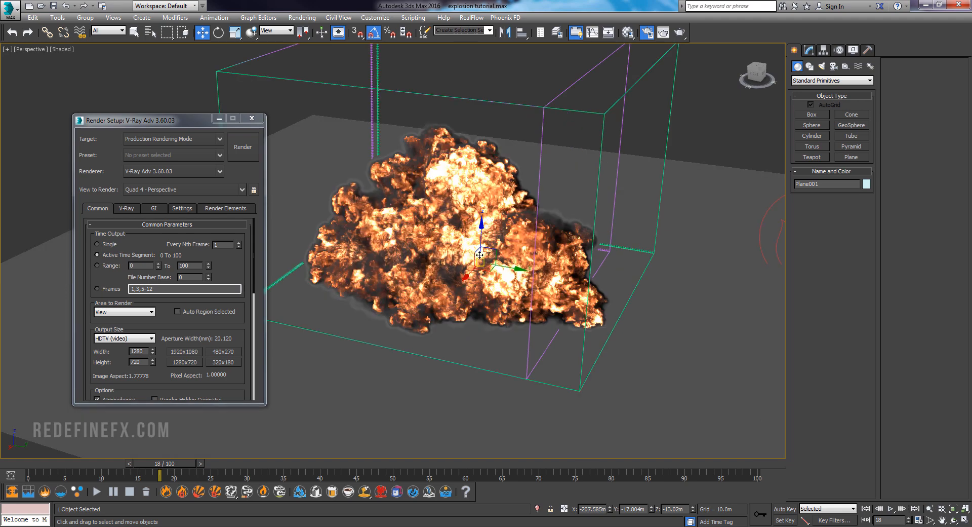
{"action": "left_click_drag", "start_coordinate": [162, 122], "coordinate": [170, 123]}
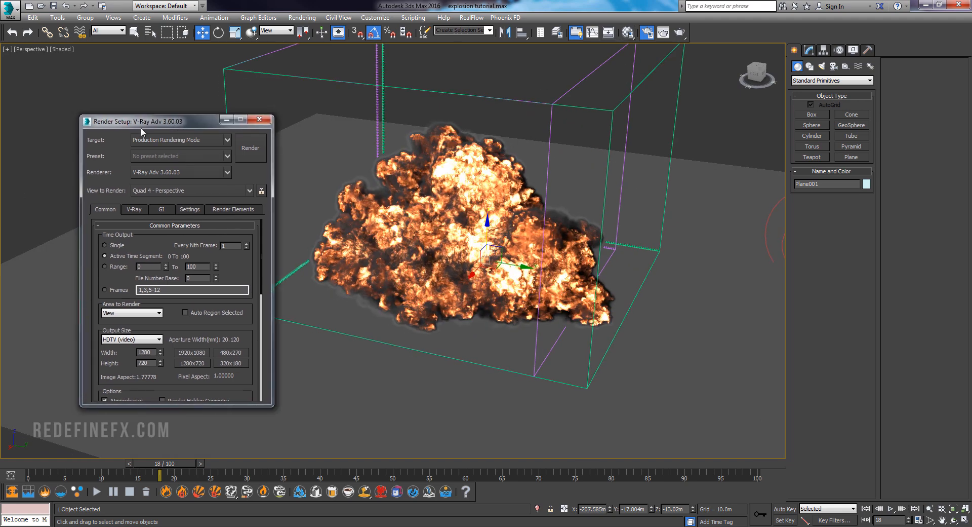
{"action": "left_click", "coordinate": [135, 210]}
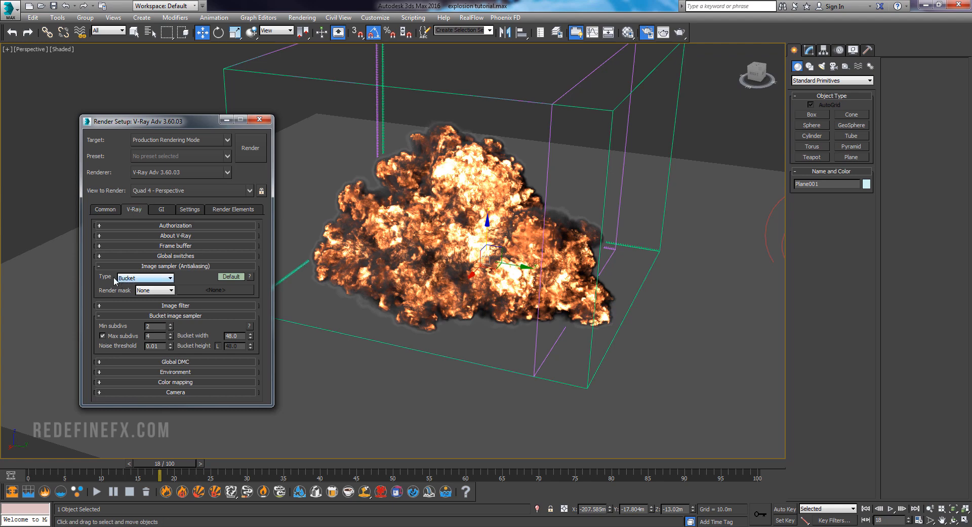
{"action": "left_click", "coordinate": [132, 279]}
{"action": "left_click", "coordinate": [130, 288]}
{"action": "double_click", "coordinate": [155, 336]}
Set the Light cache Subdivs to 2500 in the global illumination settings
{"action": "left_click", "coordinate": [162, 210]}
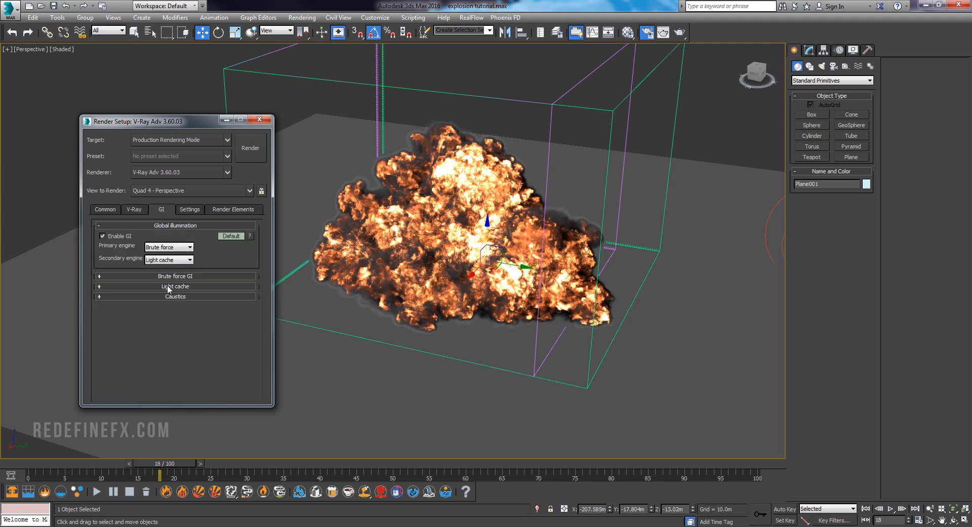
{"action": "left_click", "coordinate": [175, 286]}
{"action": "double_click", "coordinate": [153, 297]}
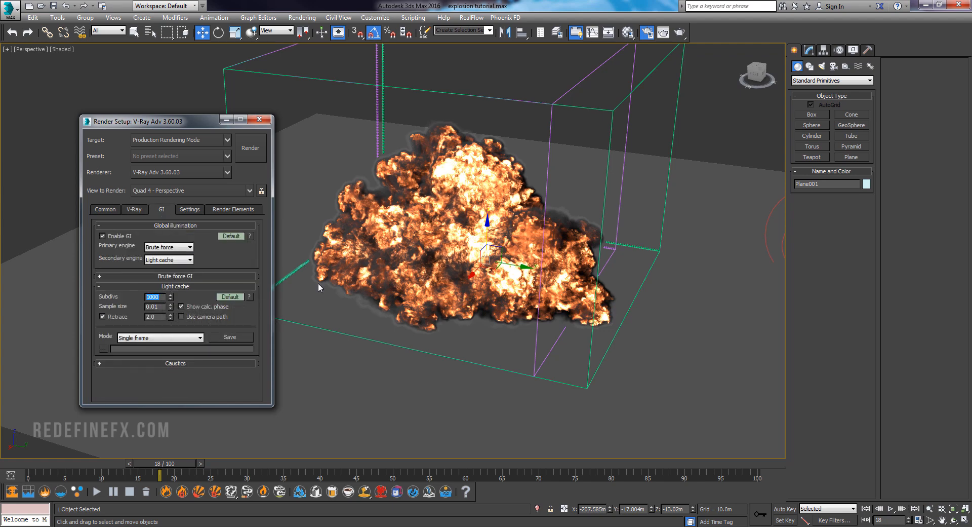
{"action": "middle_click_drag", "start_coordinate": [433, 232], "coordinate": [462, 226]}
{"action": "middle_click_drag", "start_coordinate": [474, 278], "coordinate": [402, 266], "text": "alt"}
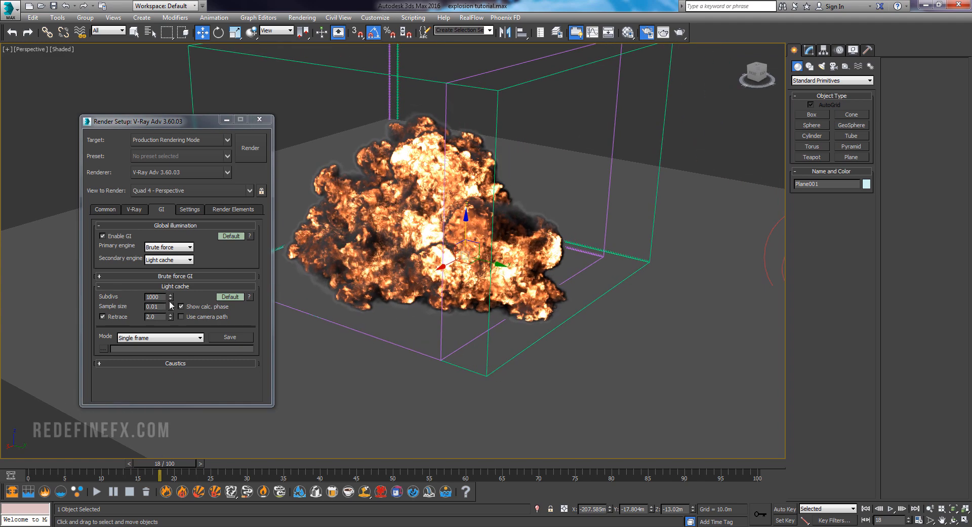
{"action": "double_click", "coordinate": [153, 297]}
{"action": "type", "text": "2500"}
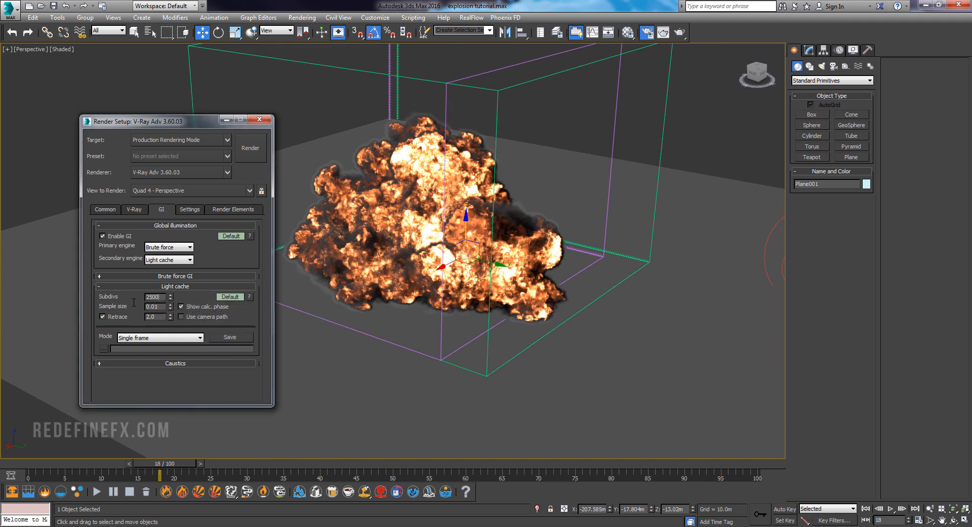
{"action": "left_click", "coordinate": [134, 210]}
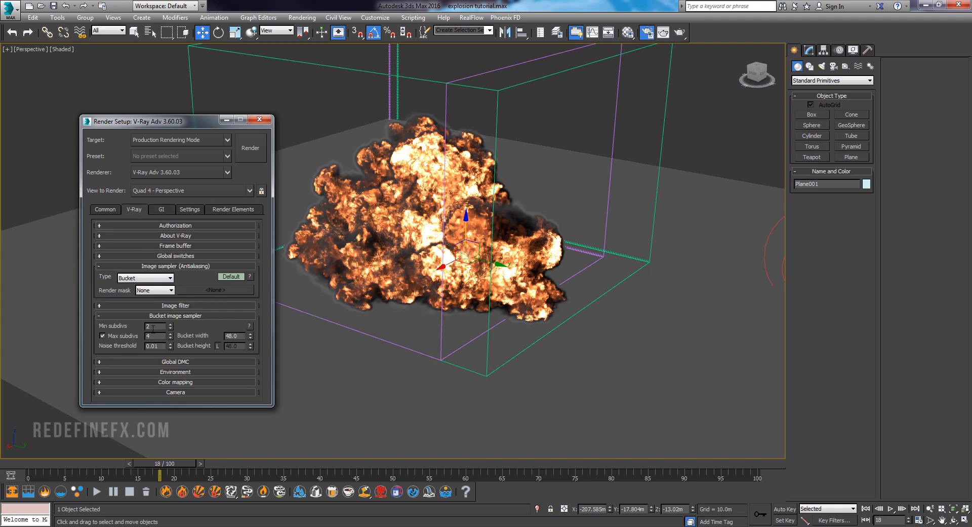
{"action": "left_click", "coordinate": [162, 209]}
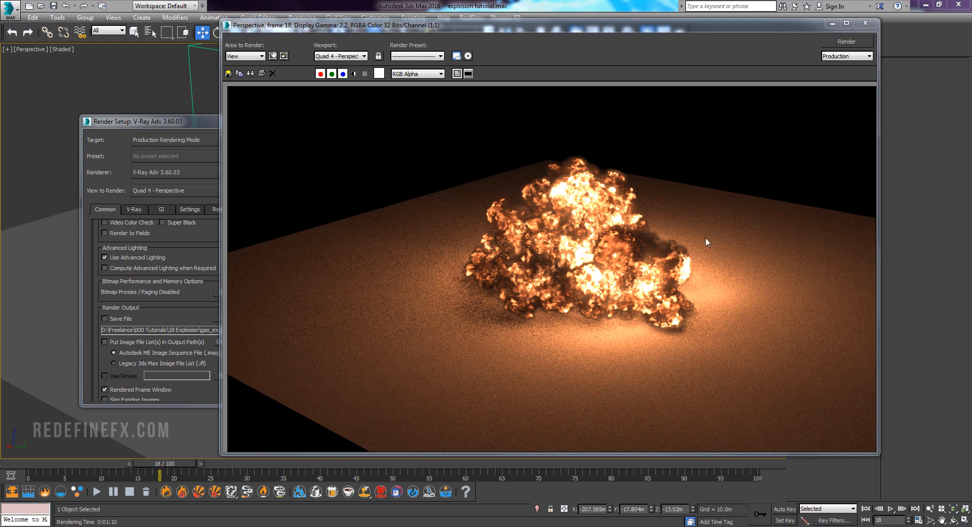
Set the fire's Light Power on Scene to 2.0 in the Phoenix FD volumetric render settings and test-render frame 18
{"action": "left_click", "coordinate": [864, 24]}
{"action": "left_click", "coordinate": [662, 122]}
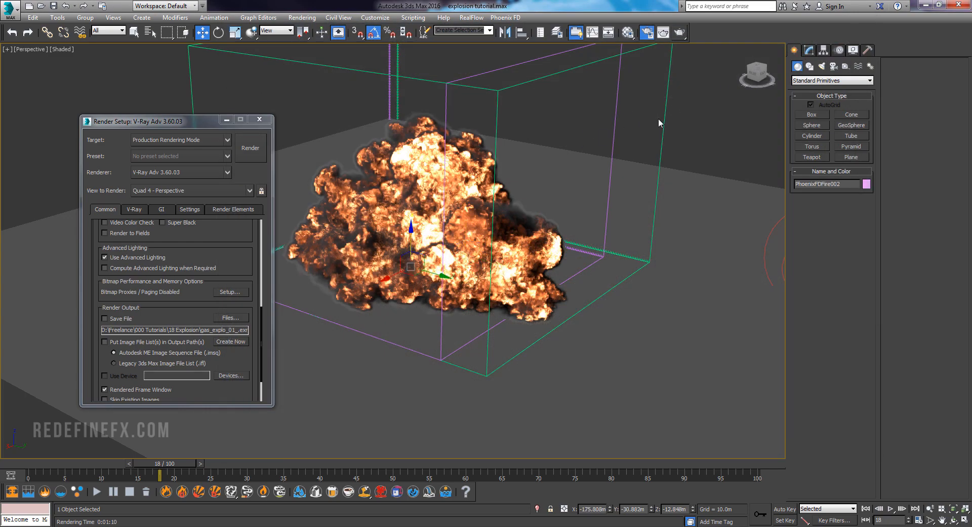
{"action": "left_click", "coordinate": [809, 49]}
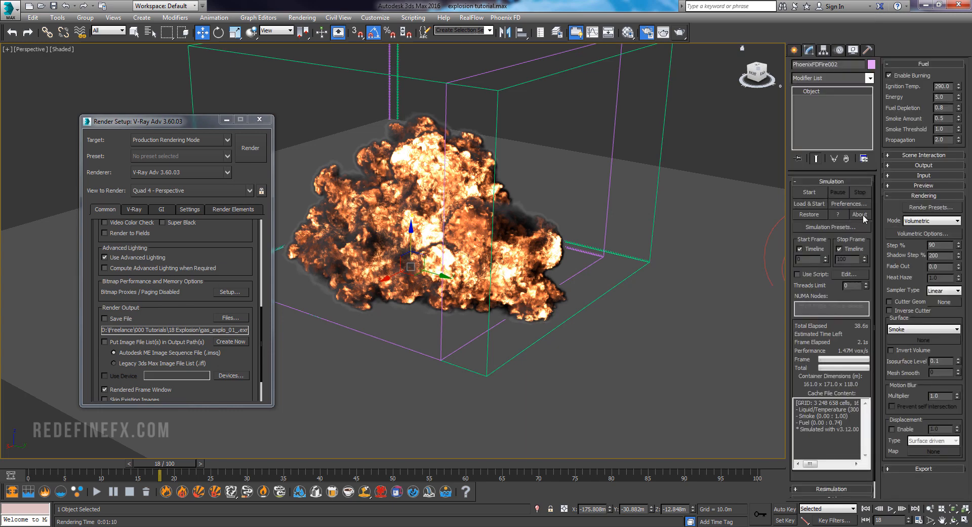
{"action": "left_click", "coordinate": [929, 233]}
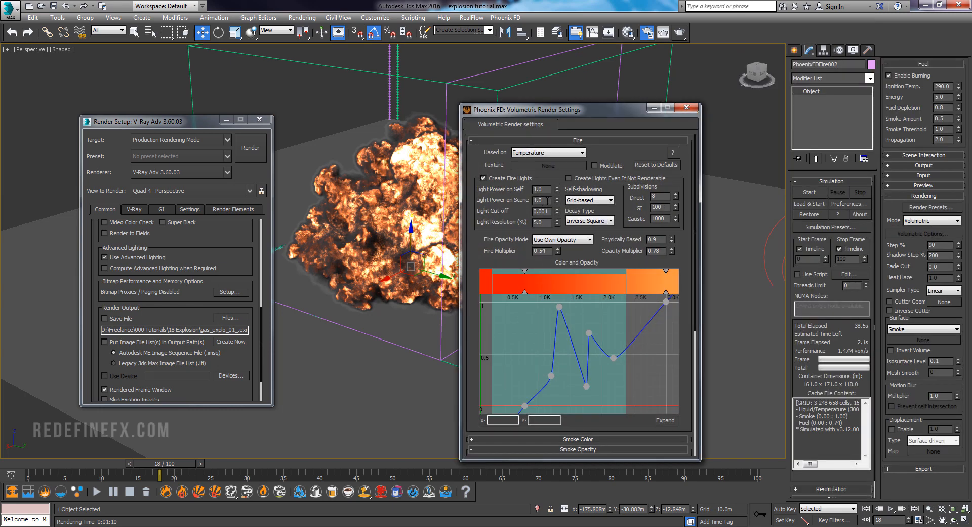
{"action": "key", "text": "shift+q"}
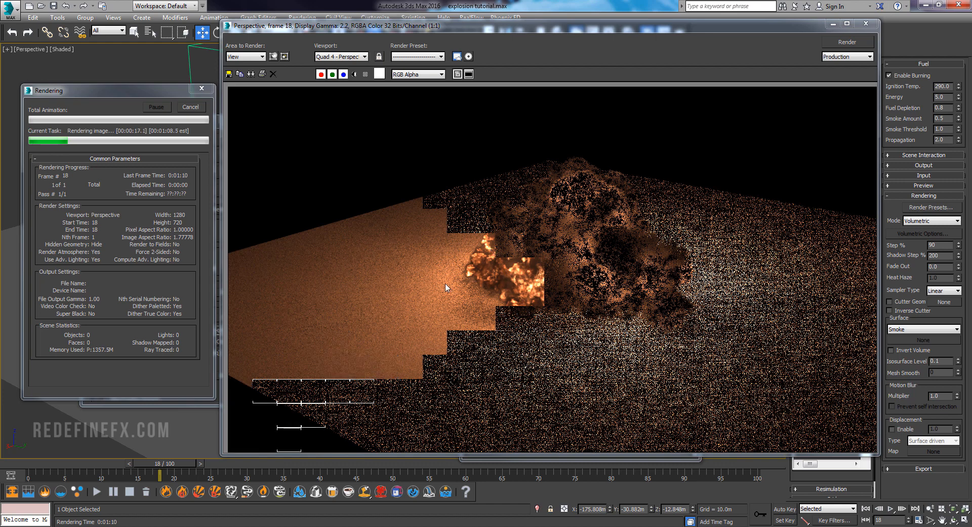
{"action": "left_click", "coordinate": [862, 25]}
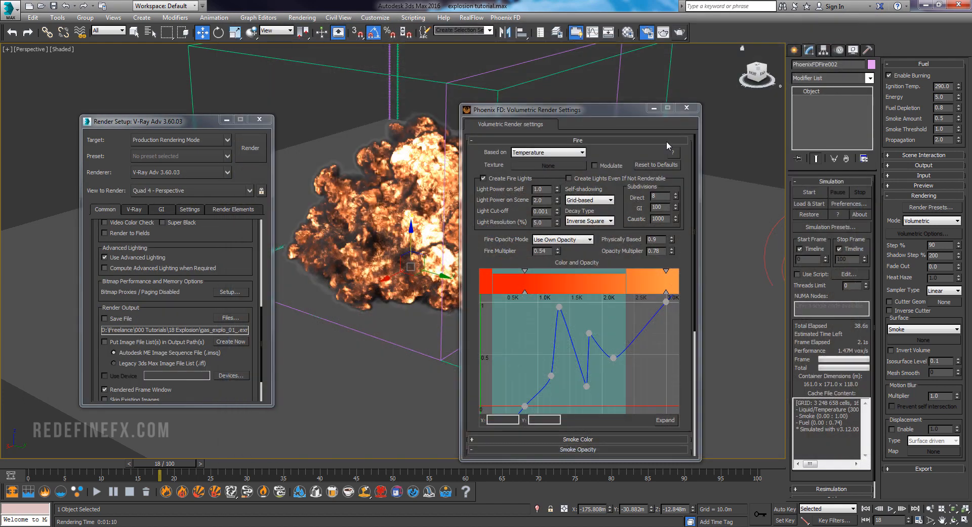
{"action": "left_click_drag", "start_coordinate": [639, 114], "coordinate": [552, 98]}
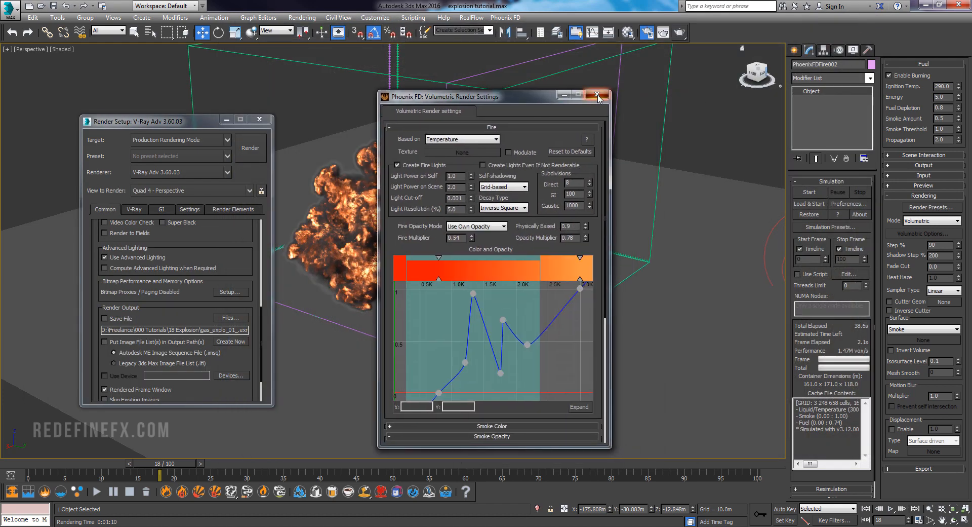
{"action": "left_click", "coordinate": [600, 90]}
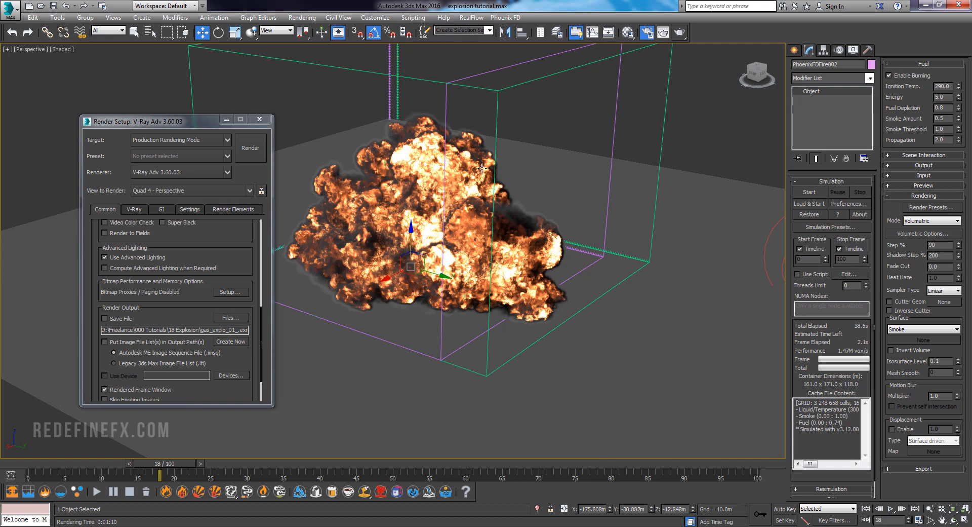
Review the VRayAtmosphere and VRaySelfIllumination render elements, both in the list of available elements and among those already added
{"action": "middle_click_drag", "start_coordinate": [482, 168], "coordinate": [497, 166]}
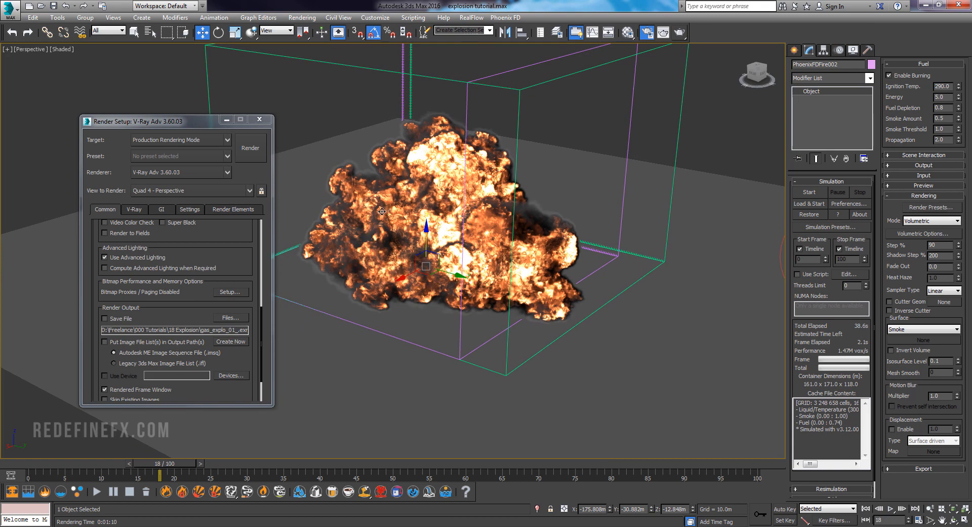
{"action": "left_click", "coordinate": [215, 212]}
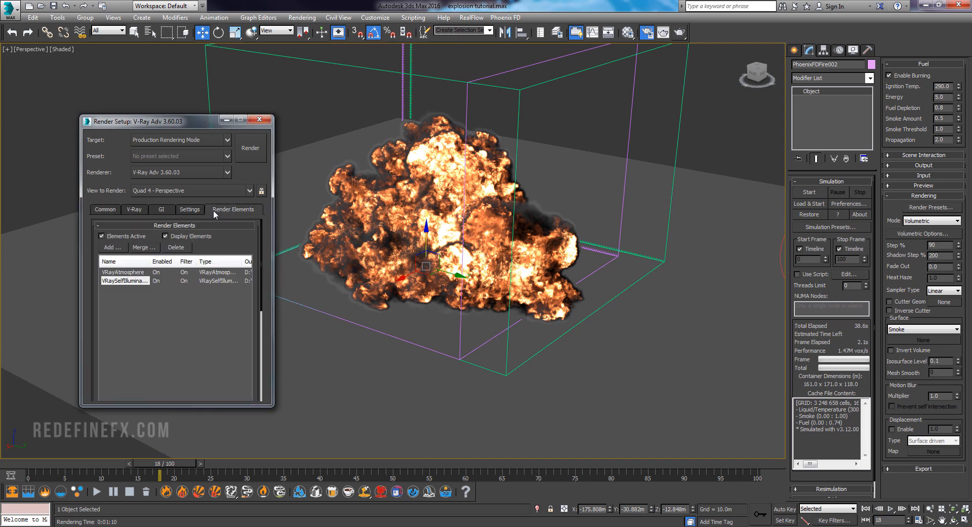
{"action": "left_click", "coordinate": [111, 247]}
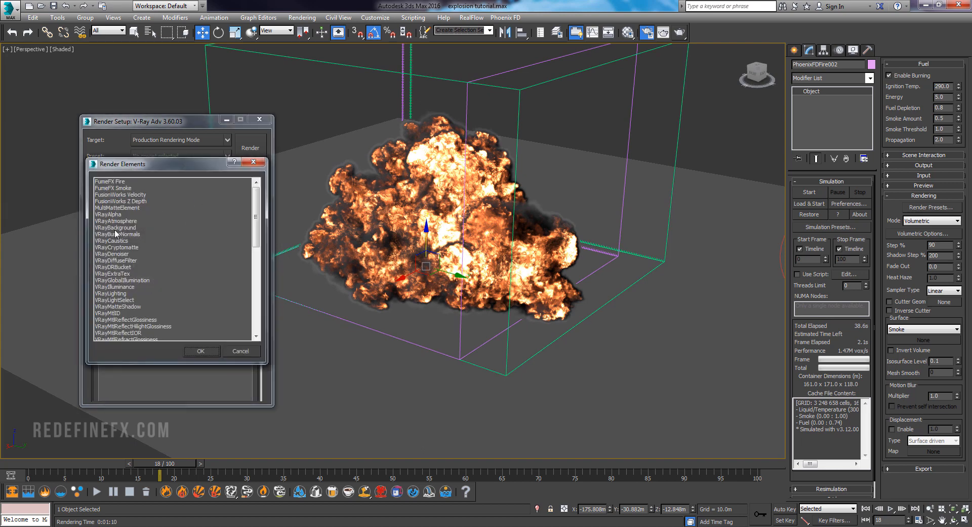
{"action": "left_click", "coordinate": [120, 222]}
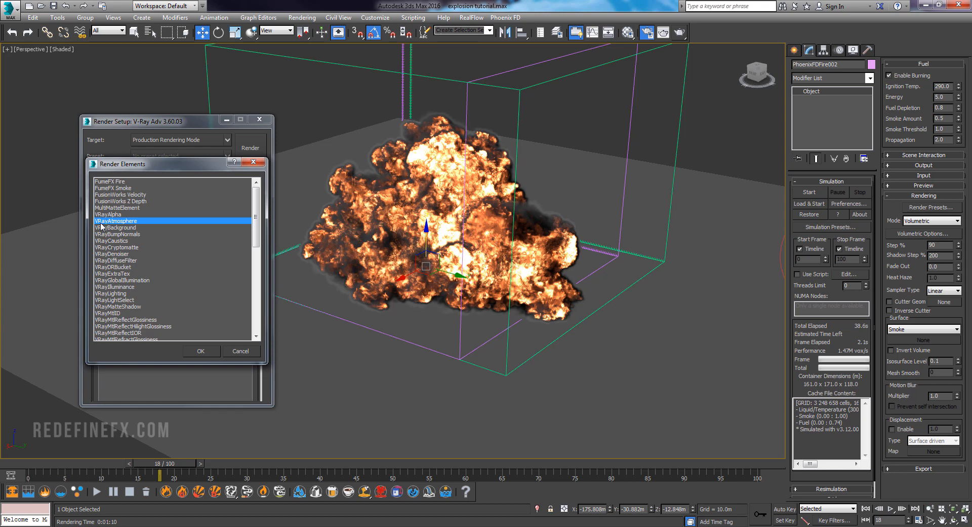
{"action": "left_click_drag", "start_coordinate": [256, 217], "coordinate": [252, 260]}
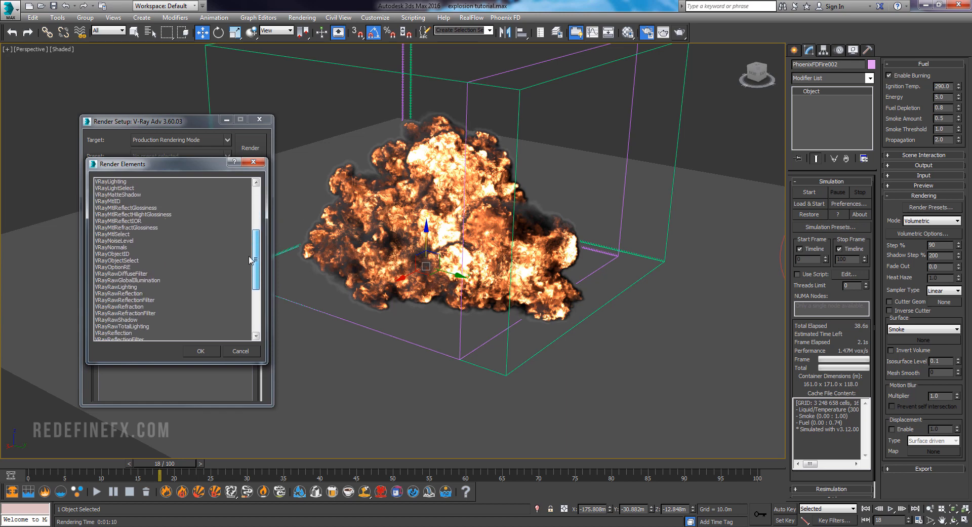
{"action": "scroll", "coordinate": [149, 299], "scroll_direction": "down", "scroll_amount": 4}
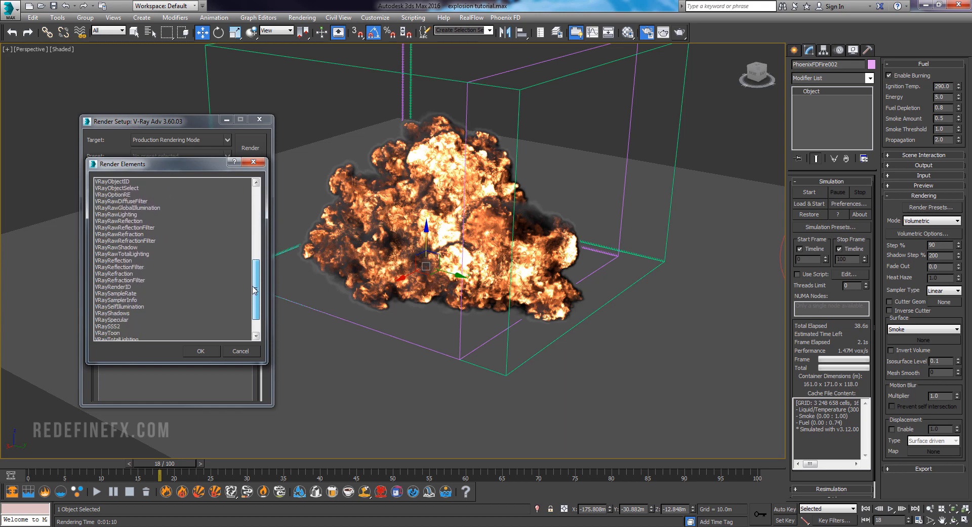
{"action": "left_click", "coordinate": [131, 307]}
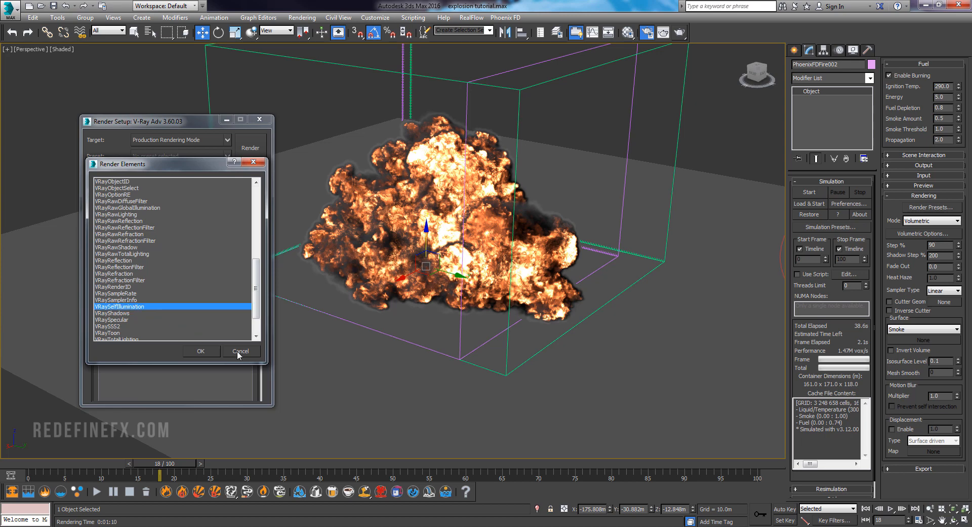
{"action": "left_click", "coordinate": [200, 351]}
{"action": "left_click", "coordinate": [134, 272]}
{"action": "left_click", "coordinate": [130, 281]}
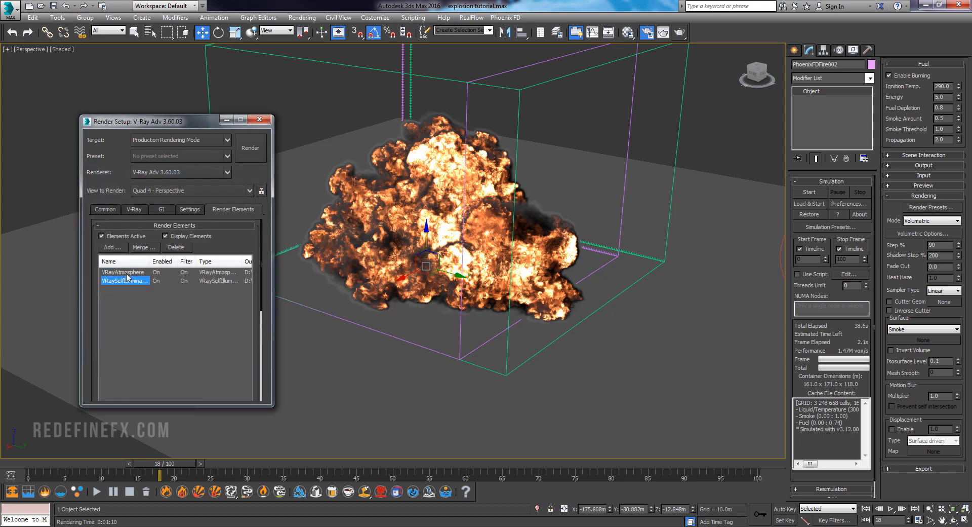
{"action": "left_click", "coordinate": [131, 272]}
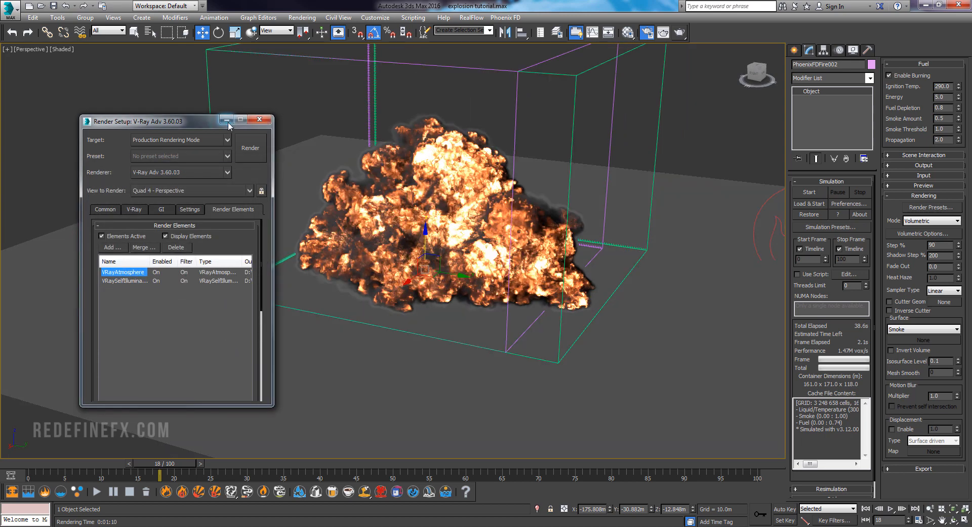
Create a plane VRayLight beside the explosion, with a half-length of about 150 m and a half-width of about 37 m
{"action": "left_click", "coordinate": [227, 121]}
{"action": "scroll", "coordinate": [273, 175], "scroll_direction": "down", "scroll_amount": 5}
{"action": "mouse_move", "coordinate": [345, 197]}
{"action": "middle_mouse_down"}
{"action": "mouse_move", "coordinate": [274, 175]}
{"action": "mouse_move", "coordinate": [342, 195]}
{"action": "middle_mouse_up"}
{"action": "left_click", "coordinate": [796, 52]}
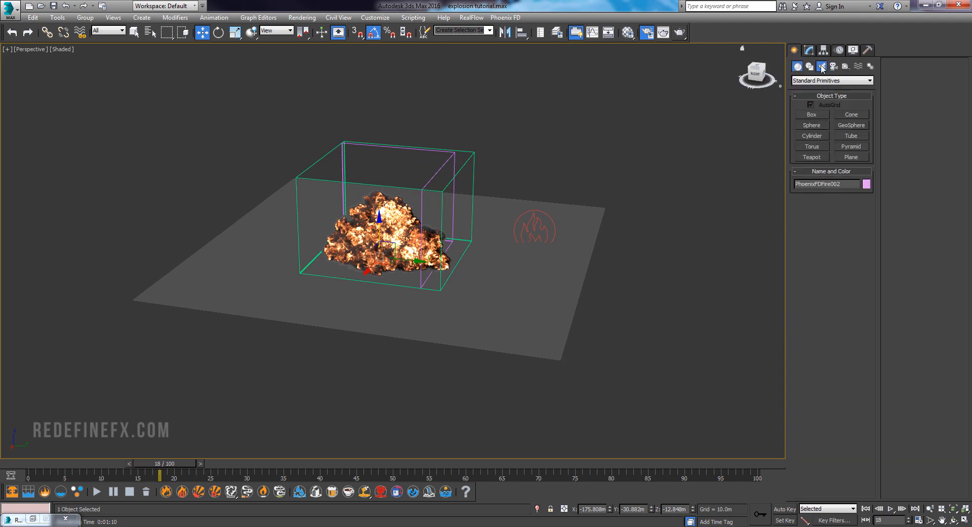
{"action": "left_click", "coordinate": [822, 66]}
{"action": "left_click", "coordinate": [813, 80]}
{"action": "left_click", "coordinate": [809, 103]}
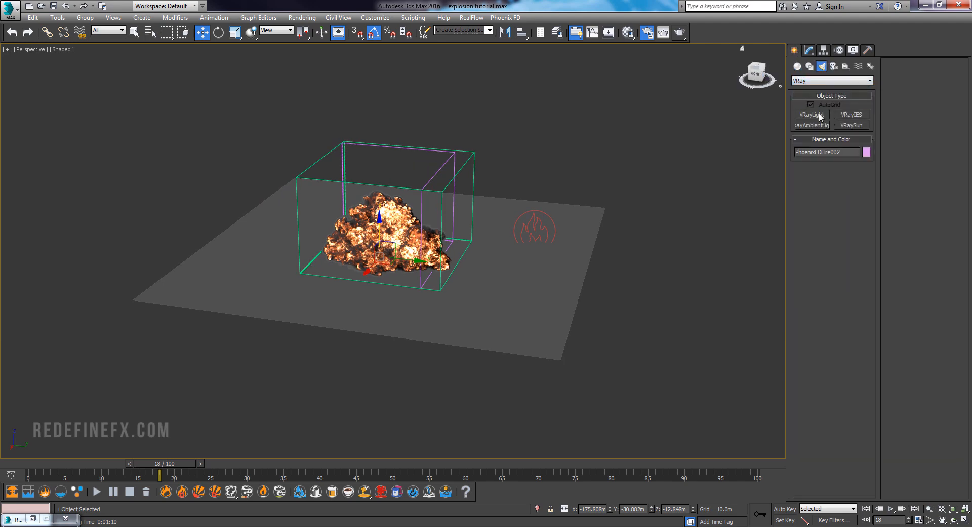
{"action": "left_click", "coordinate": [819, 113]}
{"action": "left_click_drag", "start_coordinate": [614, 265], "coordinate": [673, 401]}
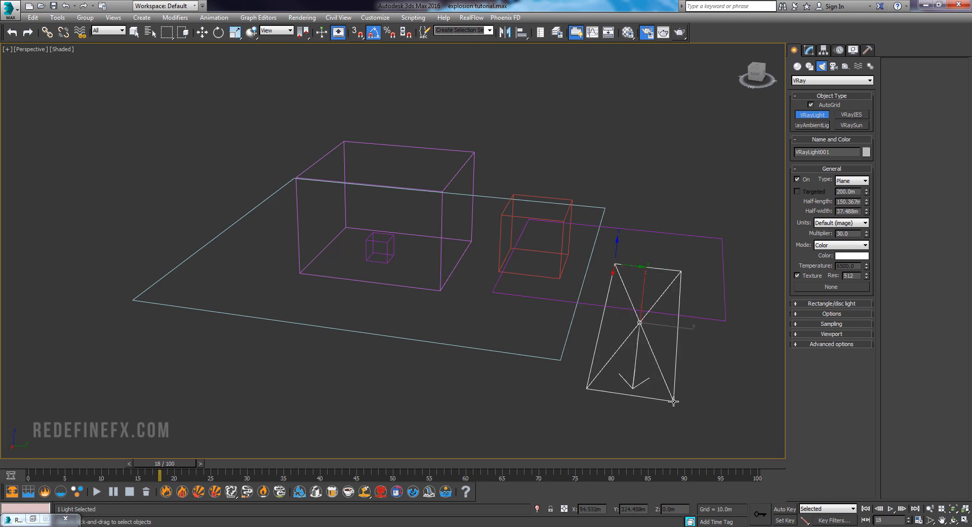
Aim the VRayLight at the explosion with a multiplier of 2.5, and place a copy rotated 180° on the opposite side
{"action": "key", "text": "w"}
{"action": "left_click", "coordinate": [810, 50]}
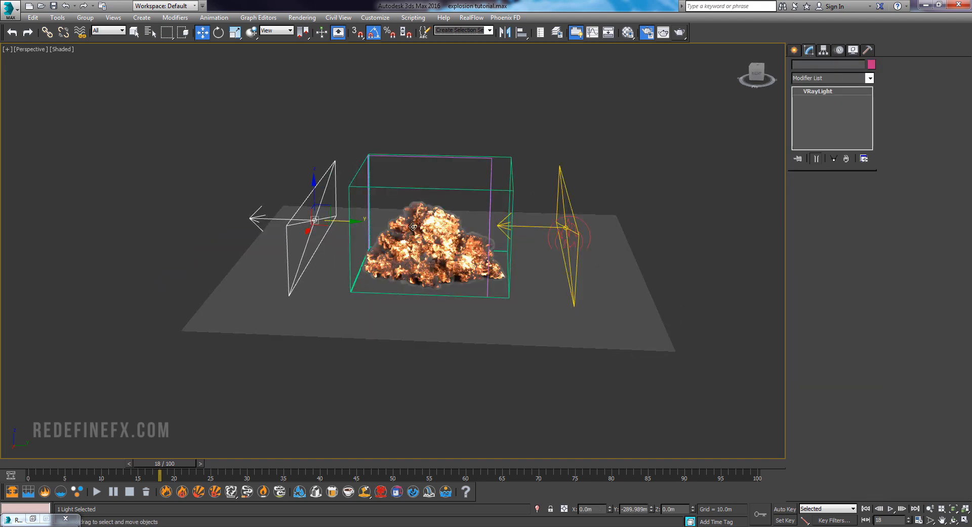
{"action": "mouse_move", "coordinate": [319, 231]}
{"action": "left_mouse_down", "text": "shift"}
{"action": "mouse_move", "coordinate": [335, 238]}
{"action": "mouse_move", "coordinate": [411, 221]}
{"action": "left_mouse_up", "text": "shift"}
{"action": "left_click", "coordinate": [480, 311]}
{"action": "left_click", "coordinate": [371, 130]}
{"action": "left_click_drag", "start_coordinate": [316, 143], "coordinate": [333, 187]}
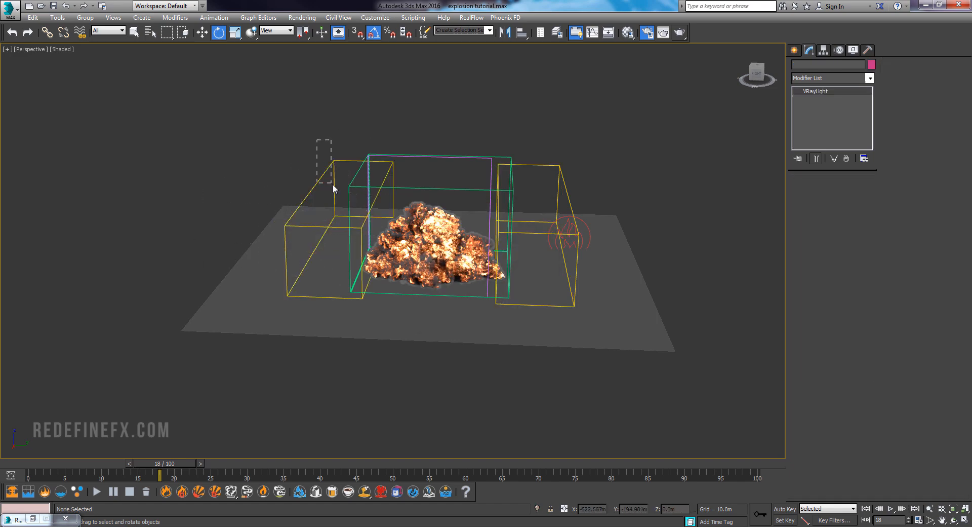
Turn on the Invisible option for both VRayLight planes so they do not show in the render
{"action": "left_click", "coordinate": [812, 327]}
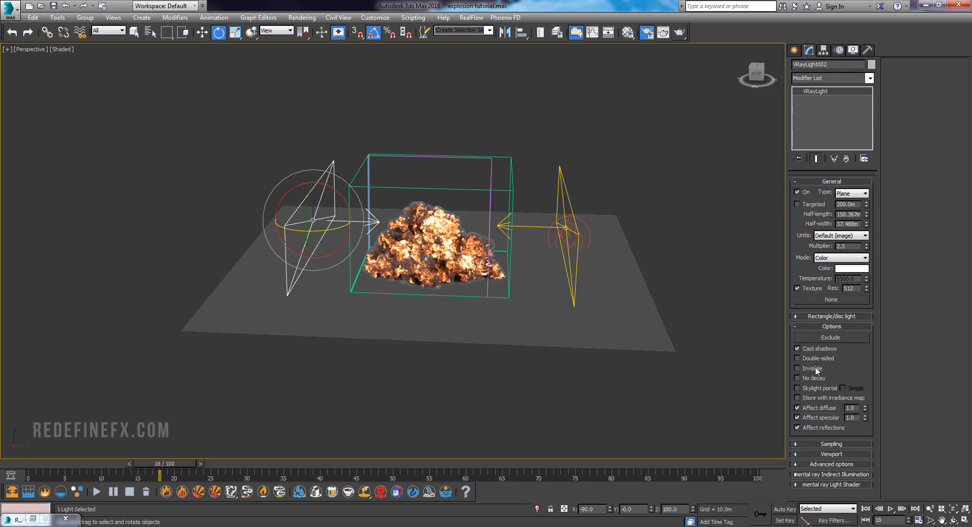
{"action": "left_click_drag", "start_coordinate": [555, 185], "coordinate": [556, 186]}
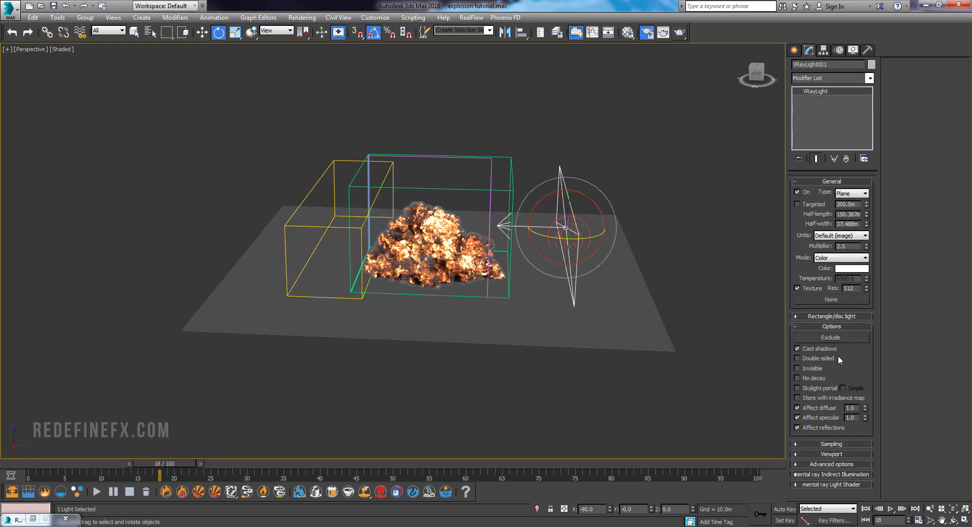
{"action": "left_click", "coordinate": [801, 369]}
{"action": "middle_click_drag", "start_coordinate": [480, 228], "coordinate": [468, 211], "text": "alt"}
{"action": "scroll", "coordinate": [461, 240], "scroll_direction": "up", "scroll_amount": 5}
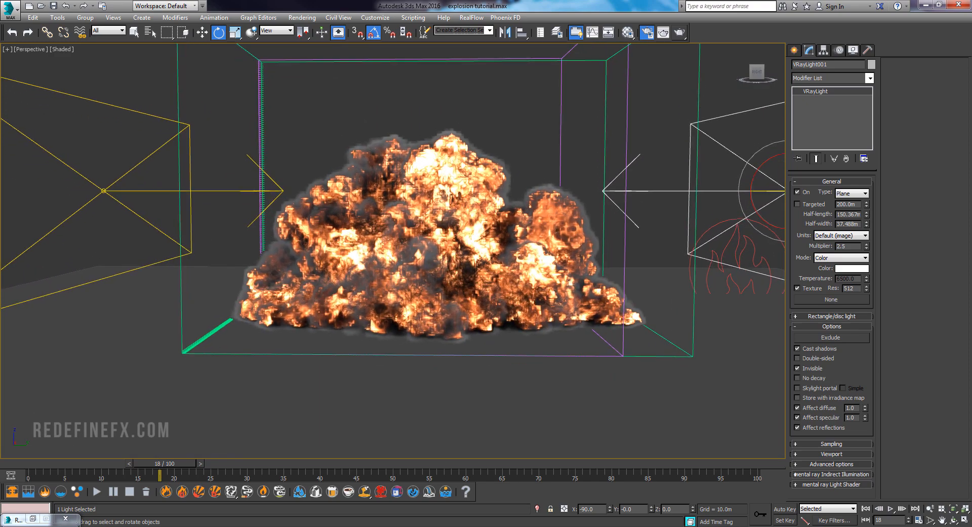
{"action": "scroll", "coordinate": [544, 261], "scroll_direction": "up", "scroll_amount": 3}
Play the rendered explosion video gas_explo_01.mov and pause it to examine the fire and smoke lighting
{"action": "left_click", "coordinate": [691, 526]}
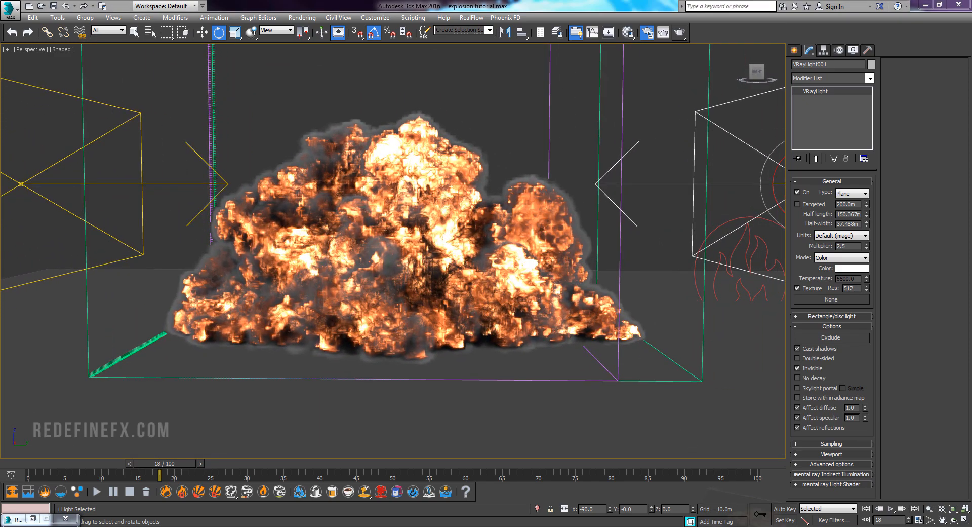
{"action": "left_click", "coordinate": [567, 234]}
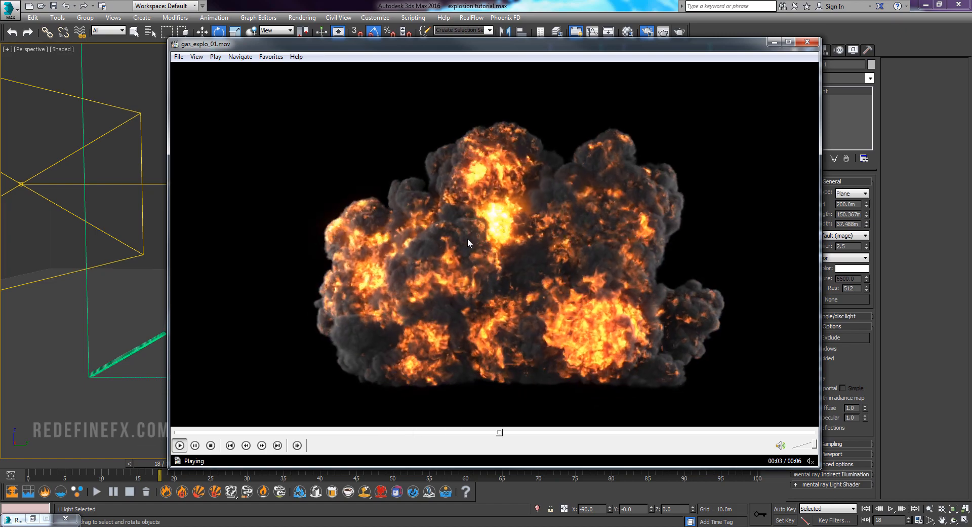
{"action": "left_click", "coordinate": [646, 97]}
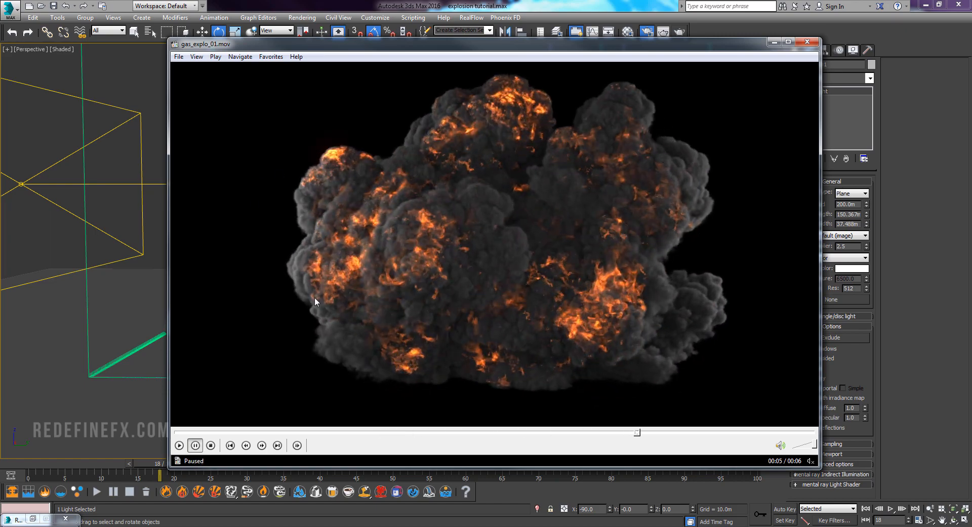
Switch to After Effects and inspect the gas_explo_01 self-illumination, atmosphere and beauty EXR sequences in the project
{"action": "left_click", "coordinate": [774, 42]}
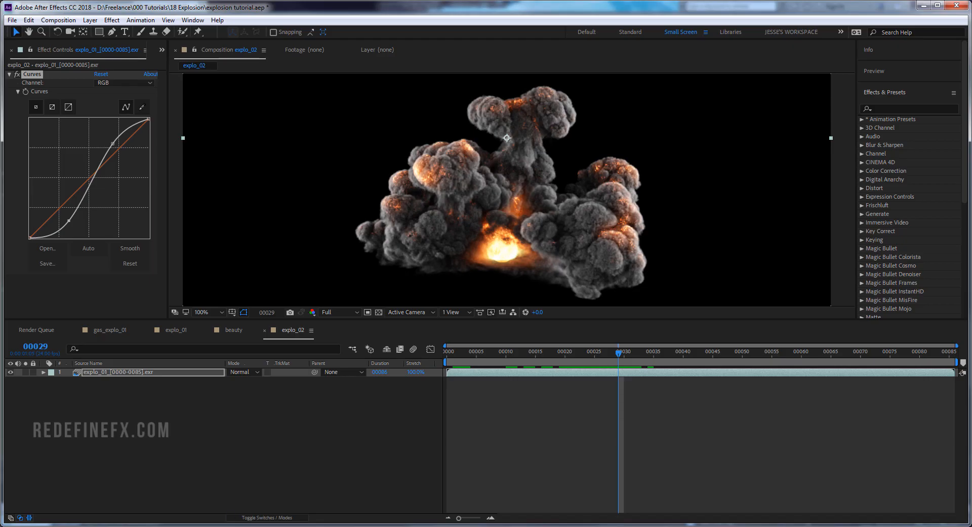
{"action": "left_click", "coordinate": [164, 49]}
{"action": "left_click", "coordinate": [176, 70]}
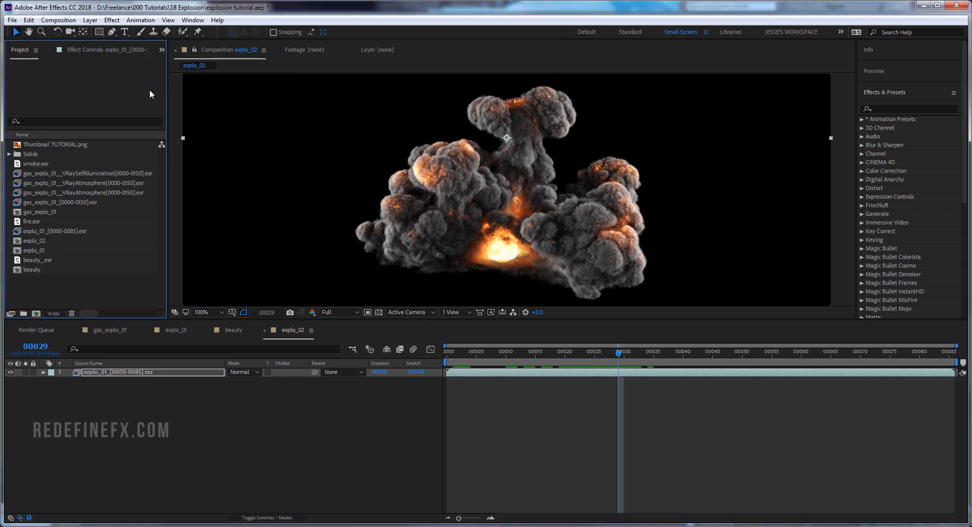
{"action": "left_click", "coordinate": [64, 175]}
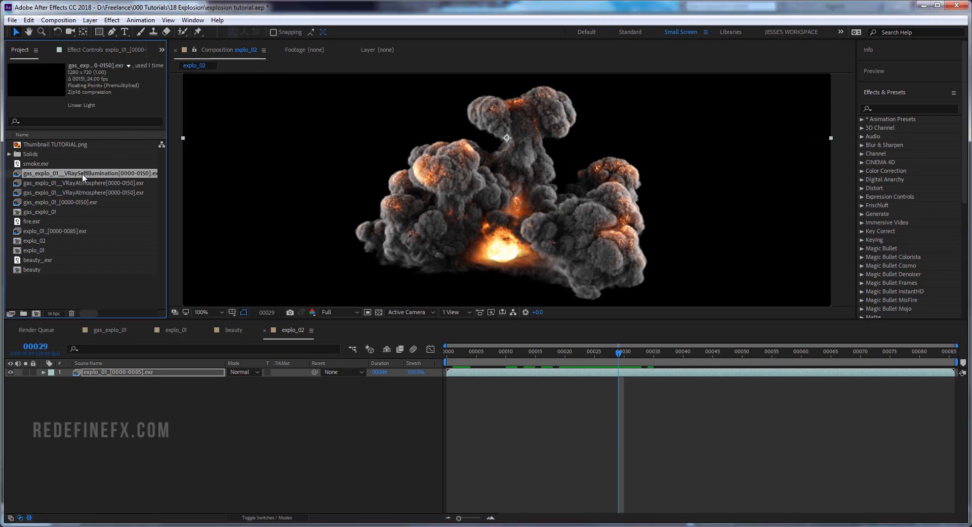
{"action": "left_click", "coordinate": [71, 193]}
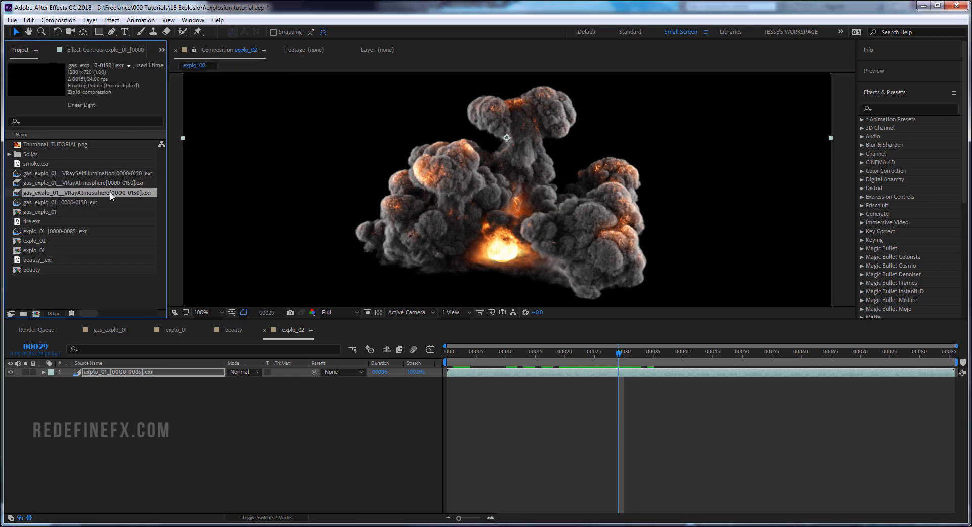
{"action": "left_click", "coordinate": [65, 202]}
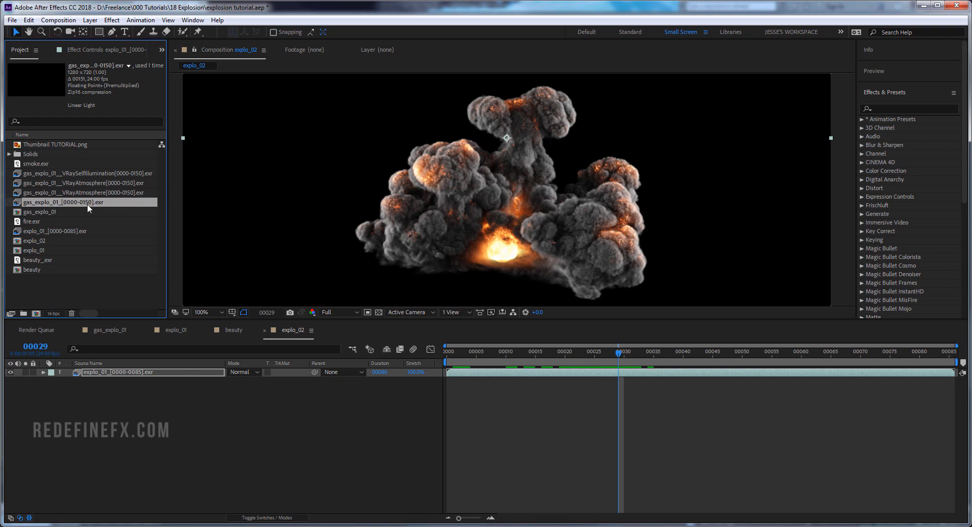
Create a composition from the gas_explo_01_[0000-0150].exr sequence, and hide its layer at frame 64
{"action": "left_click_drag", "start_coordinate": [35, 238], "coordinate": [37, 314]}
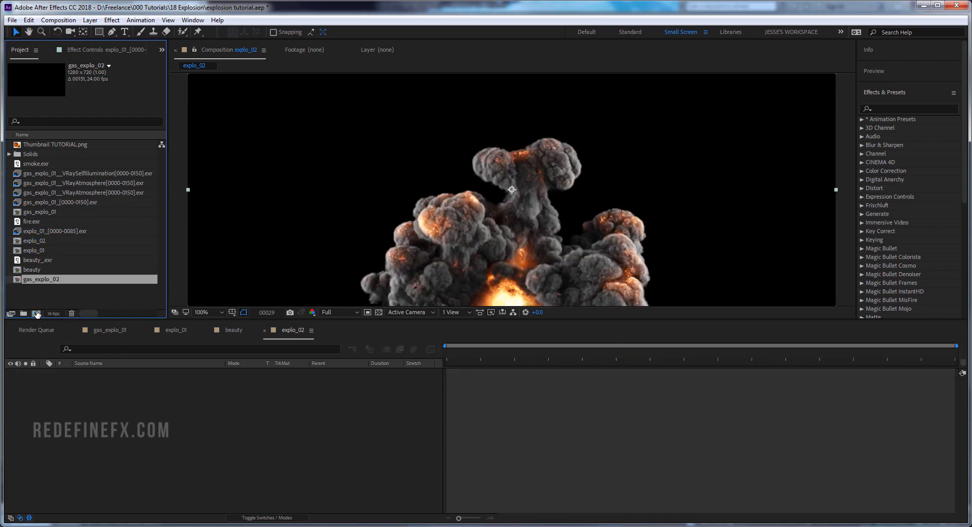
{"action": "key", "text": "comma"}
{"action": "left_click_drag", "start_coordinate": [484, 351], "coordinate": [665, 362]}
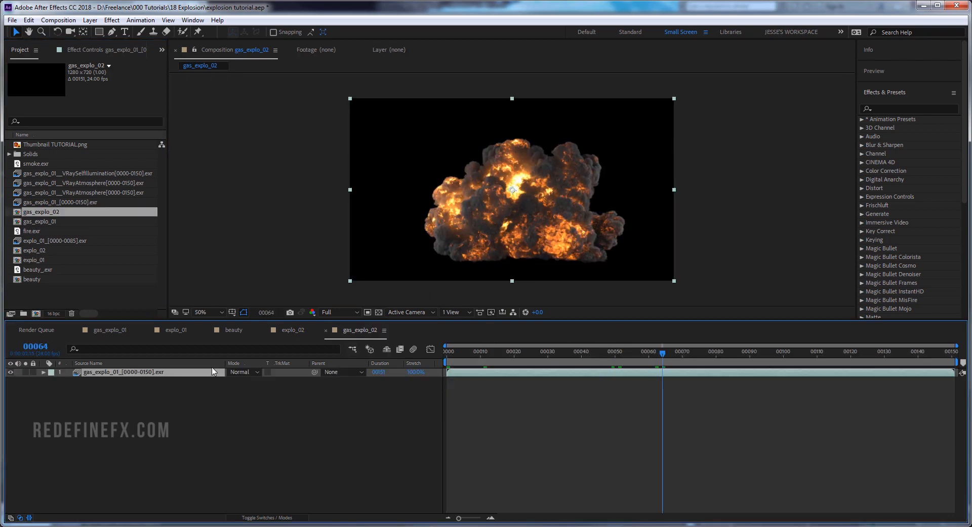
{"action": "left_click", "coordinate": [10, 372]}
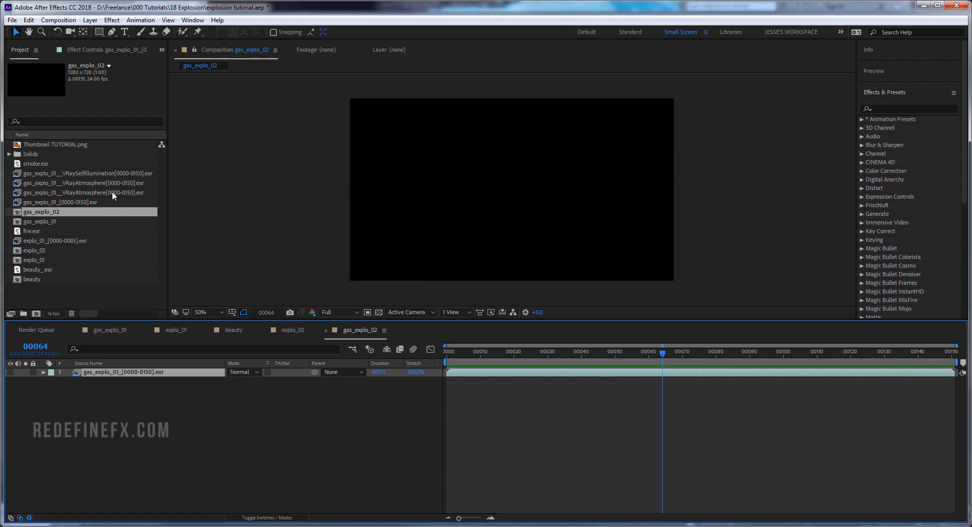
Add the VRayAtmosphere and VRaySelfIllumination sequences as layers above the beauty layer, and view each pass on its own
{"action": "left_click_drag", "start_coordinate": [83, 196], "coordinate": [93, 372]}
{"action": "left_click_drag", "start_coordinate": [80, 174], "coordinate": [80, 372]}
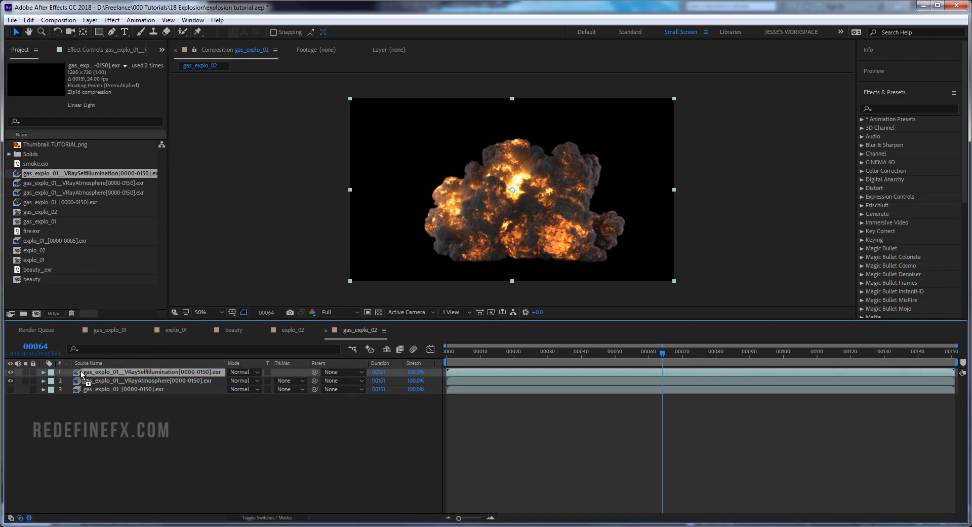
{"action": "left_click", "coordinate": [10, 381]}
{"action": "key", "text": "period"}
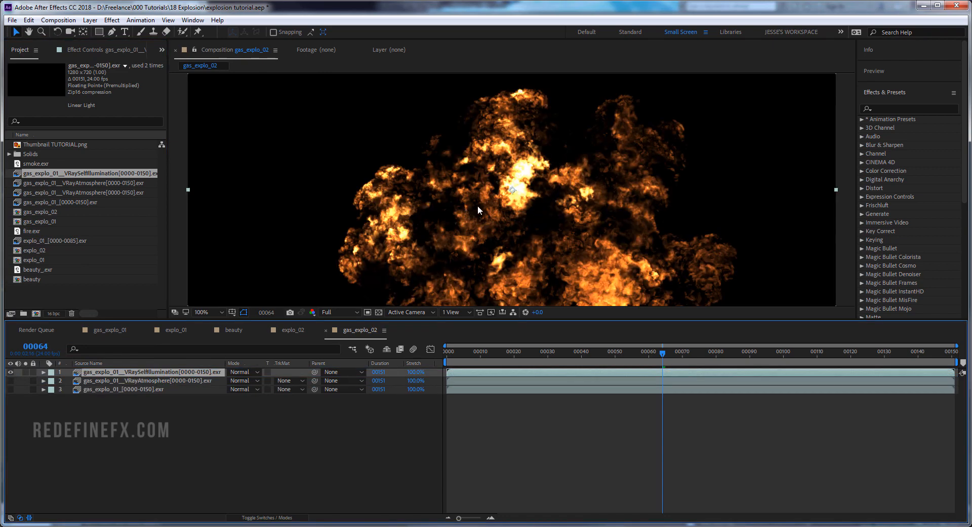
{"action": "left_click", "coordinate": [11, 372]}
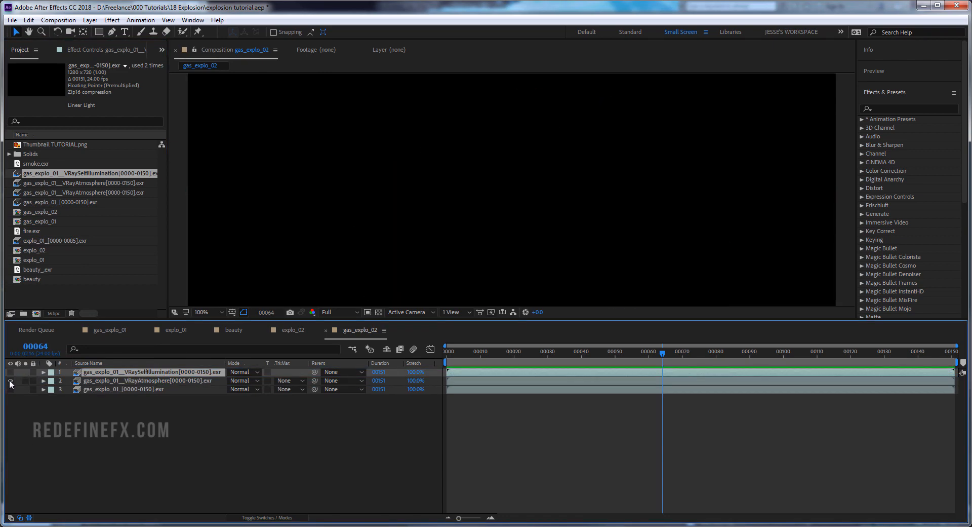
{"action": "left_click", "coordinate": [13, 381]}
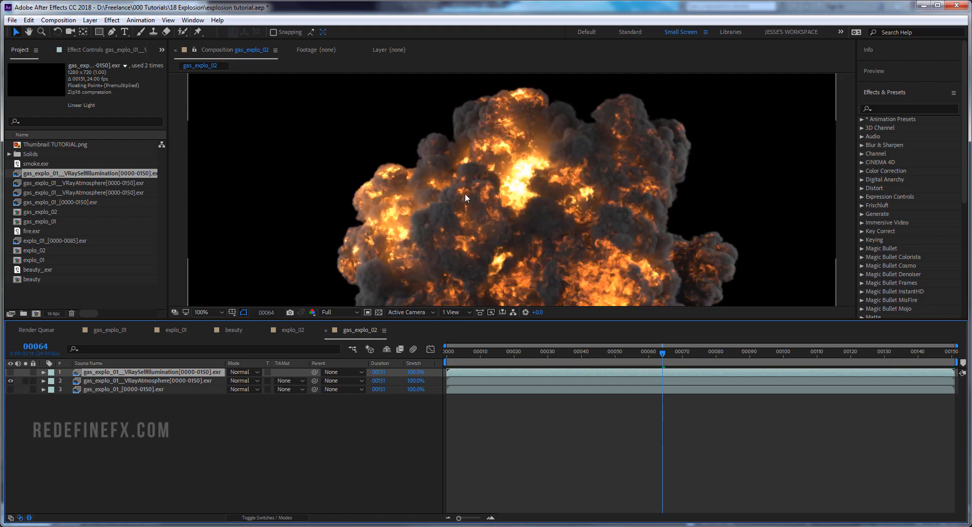
{"action": "key", "text": "comma"}
{"action": "key", "text": "period"}
{"action": "left_click", "coordinate": [11, 371]}
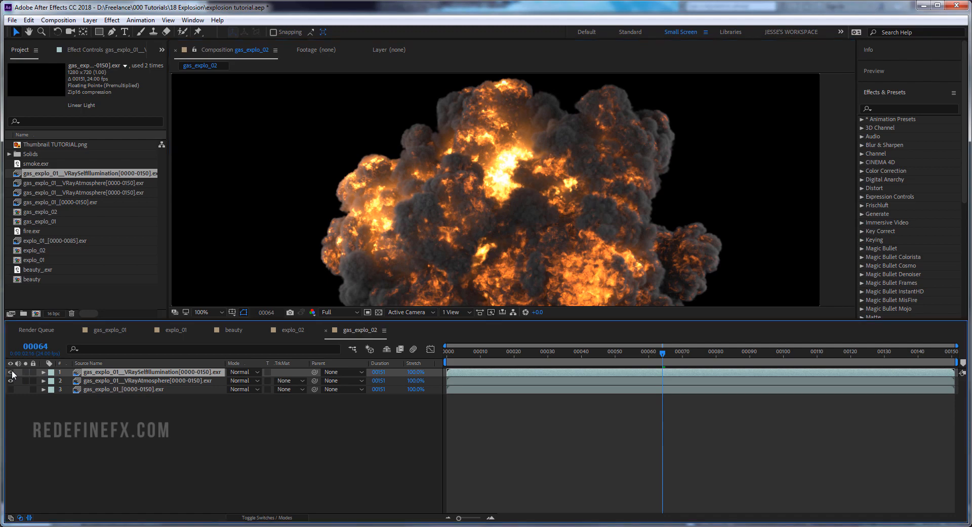
Set the self-illumination layer's blending mode to Add and compare the explosion with that layer hidden and shown
{"action": "left_click", "coordinate": [243, 374]}
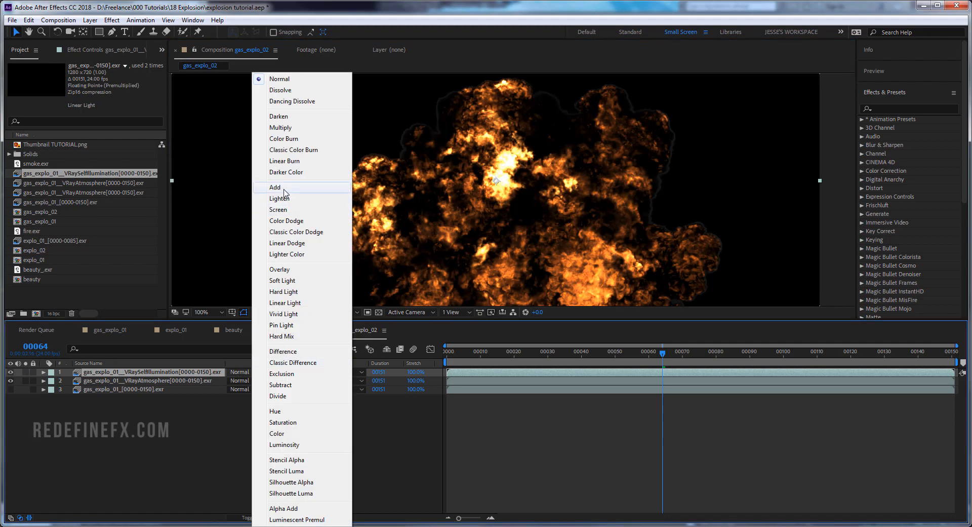
{"action": "left_click", "coordinate": [276, 187]}
{"action": "scroll", "coordinate": [470, 171], "scroll_direction": "down", "scroll_amount": 1}
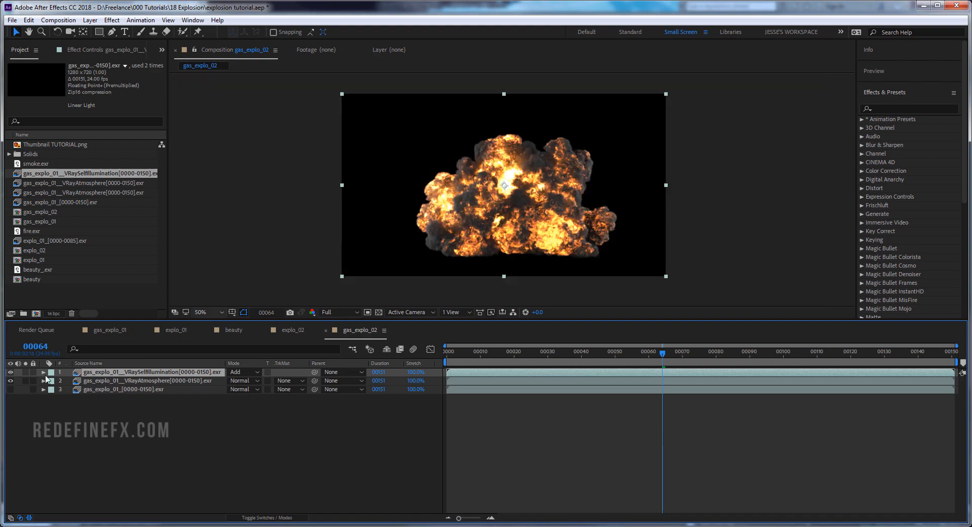
{"action": "left_click", "coordinate": [10, 373]}
{"action": "left_click", "coordinate": [10, 373]}
{"action": "left_click", "coordinate": [11, 372]}
{"action": "left_click", "coordinate": [10, 373]}
Reduce the self-illumination layer's opacity to 50%
{"action": "left_click", "coordinate": [93, 372]}
{"action": "key", "text": "t"}
{"action": "left_click", "coordinate": [235, 381]}
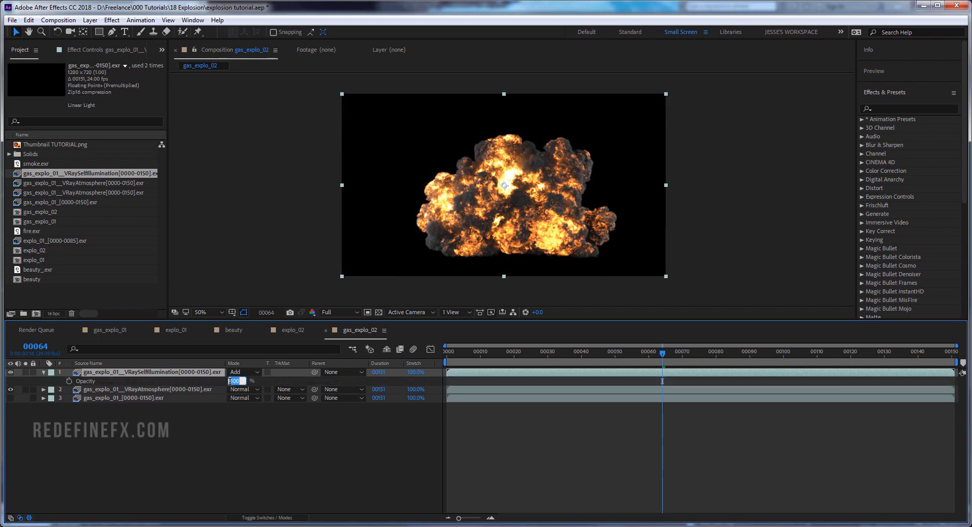
{"action": "key", "text": "Return"}
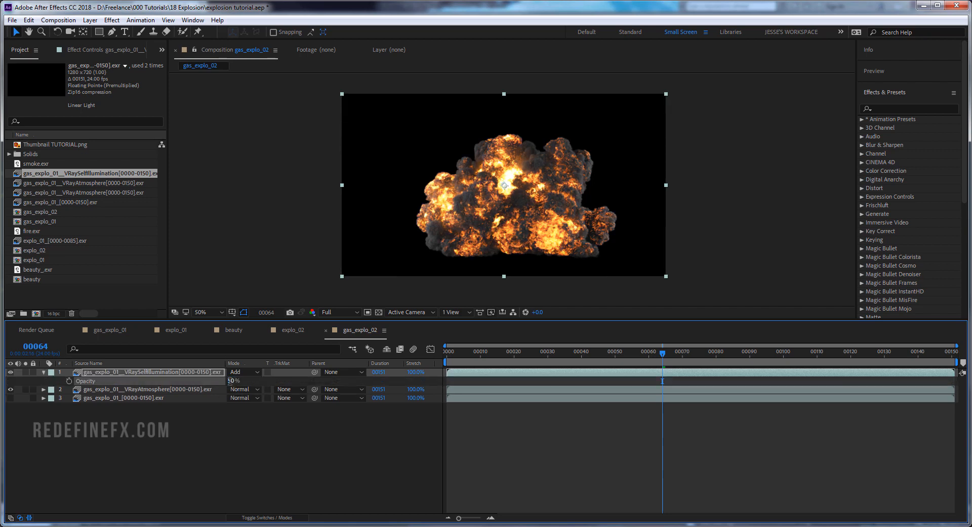
Apply a Glow effect to the self-illumination layer with a radius of 80 and a threshold of 48.6%
{"action": "left_click", "coordinate": [113, 22]}
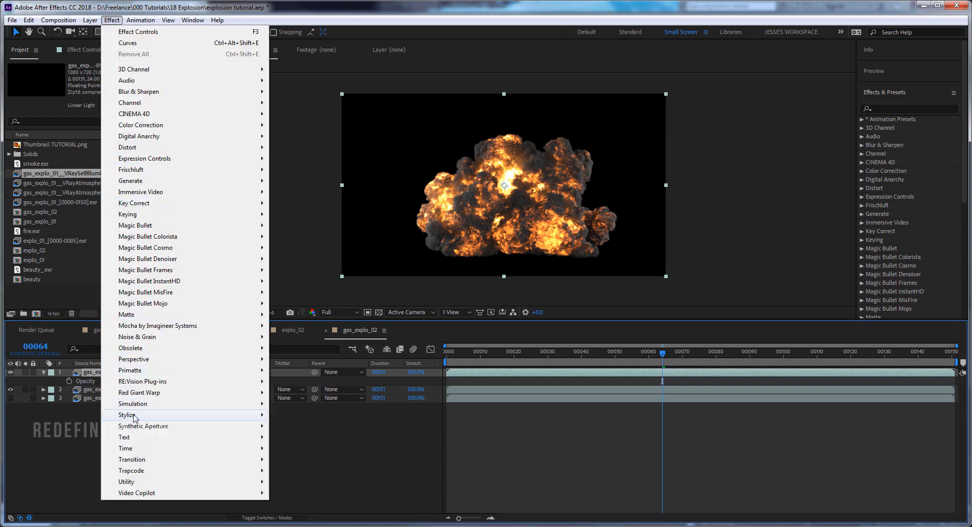
{"action": "mouse_move", "coordinate": [138, 415]}
{"action": "left_click", "coordinate": [291, 326]}
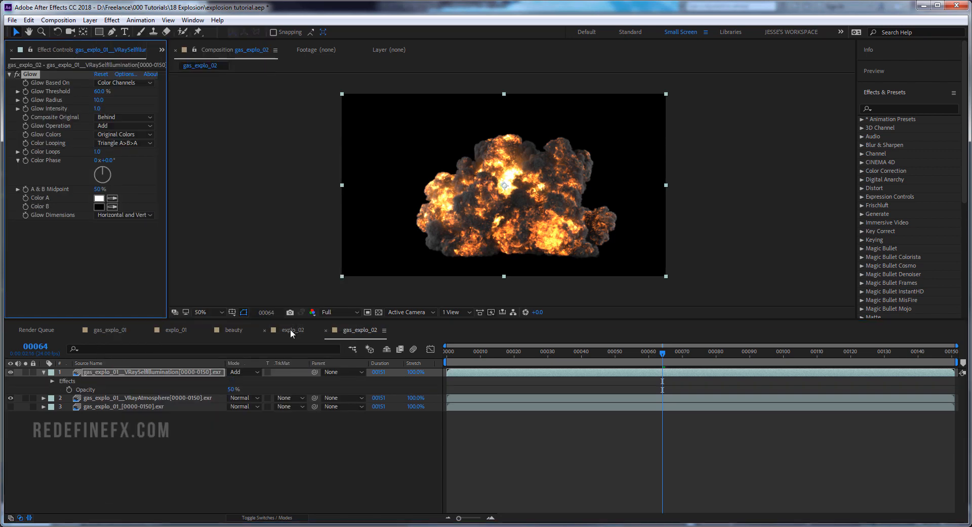
{"action": "key", "text": "period"}
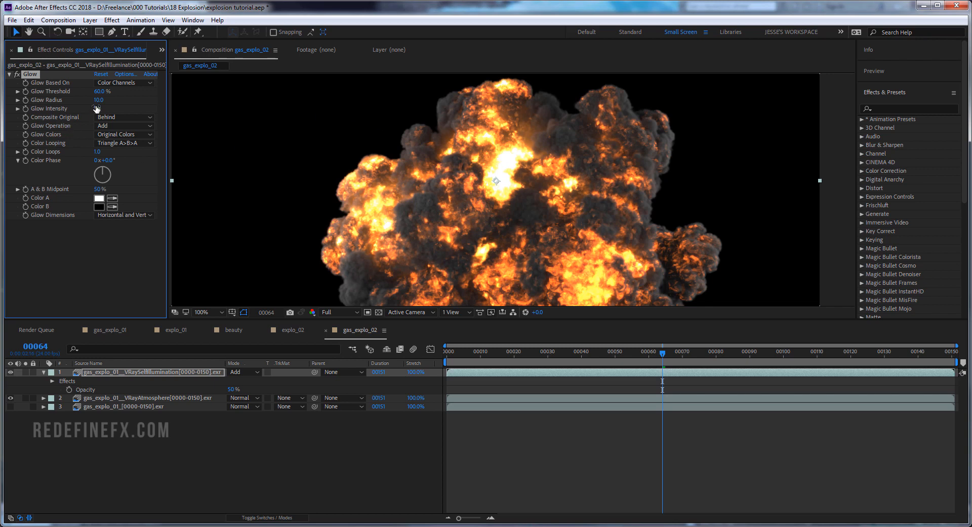
{"action": "left_click_drag", "start_coordinate": [101, 104], "coordinate": [130, 104]}
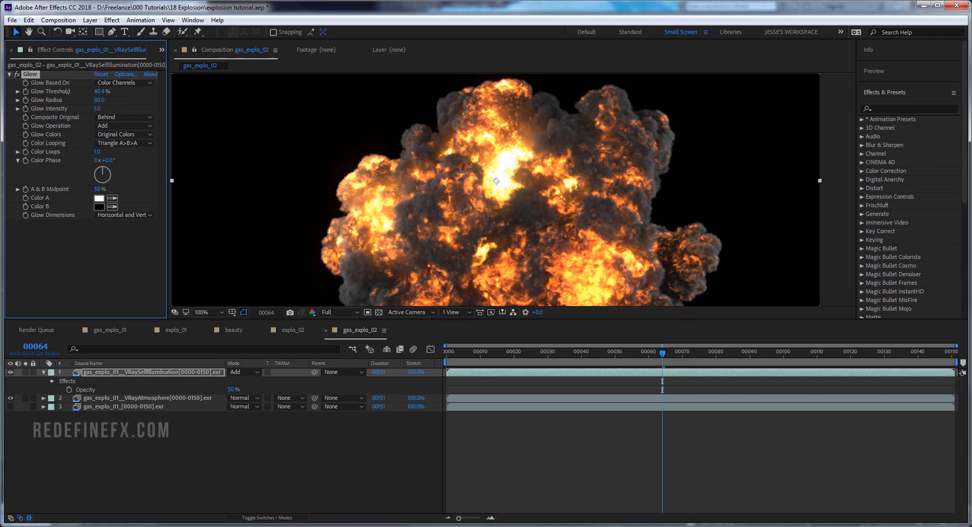
{"action": "left_click_drag", "start_coordinate": [67, 92], "coordinate": [111, 93]}
{"action": "key", "text": "ctrl+z"}
Set the Glow Colors to A & B Colors and make Color A a saturated orange
{"action": "left_click", "coordinate": [117, 135]}
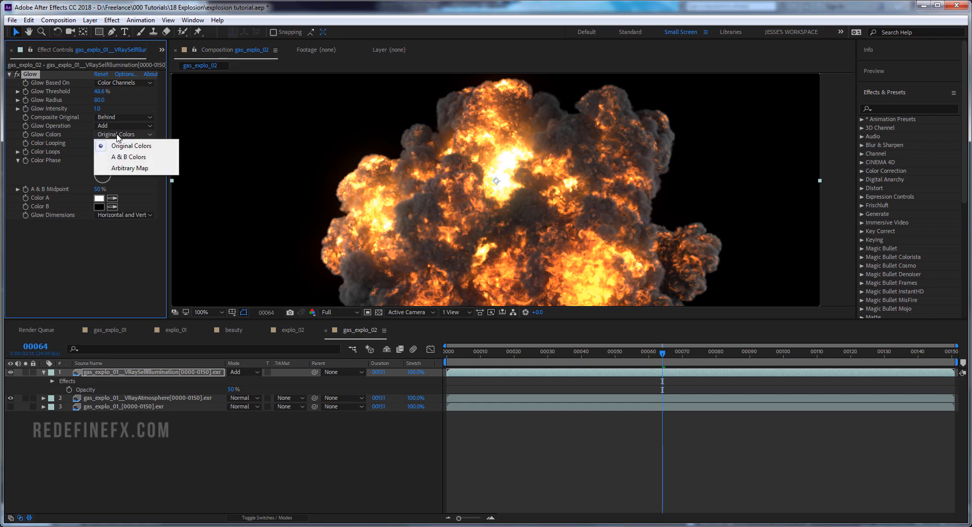
{"action": "left_click", "coordinate": [121, 154]}
{"action": "left_click", "coordinate": [99, 198]}
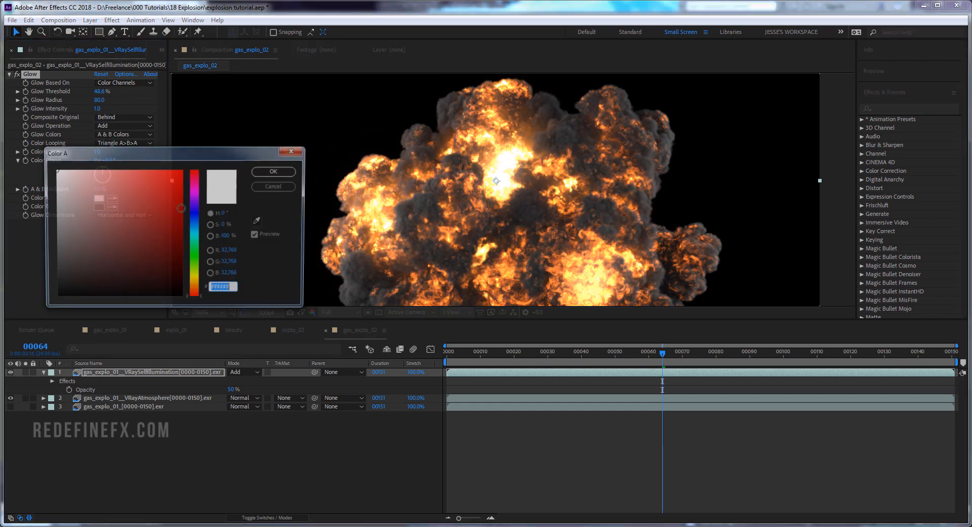
{"action": "left_click", "coordinate": [191, 274]}
{"action": "left_click_drag", "start_coordinate": [192, 274], "coordinate": [194, 289]}
{"action": "left_click_drag", "start_coordinate": [163, 248], "coordinate": [186, 145]}
{"action": "left_click", "coordinate": [275, 172]}
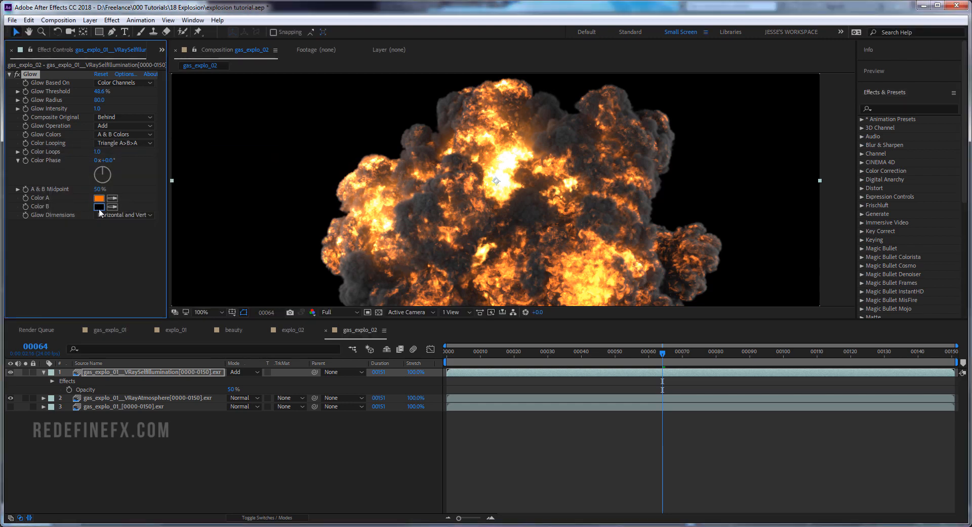
Change the glow's Color B to a saturated orange and Color A to the lighter orange FFA054
{"action": "left_click", "coordinate": [99, 206]}
{"action": "left_click_drag", "start_coordinate": [192, 274], "coordinate": [195, 289]}
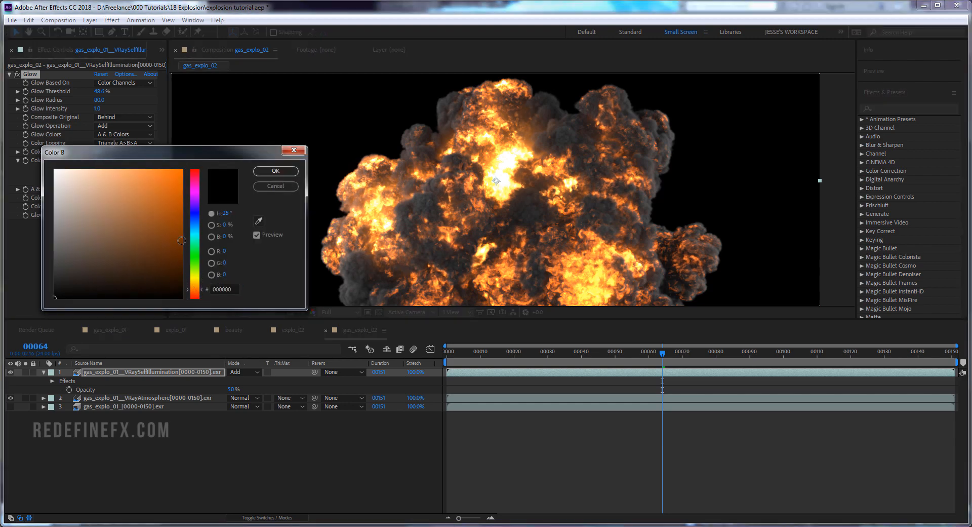
{"action": "mouse_move", "coordinate": [178, 238]}
{"action": "left_mouse_down"}
{"action": "mouse_move", "coordinate": [185, 166]}
{"action": "mouse_move", "coordinate": [140, 164]}
{"action": "left_mouse_up"}
{"action": "left_click", "coordinate": [275, 171]}
{"action": "left_click", "coordinate": [99, 197]}
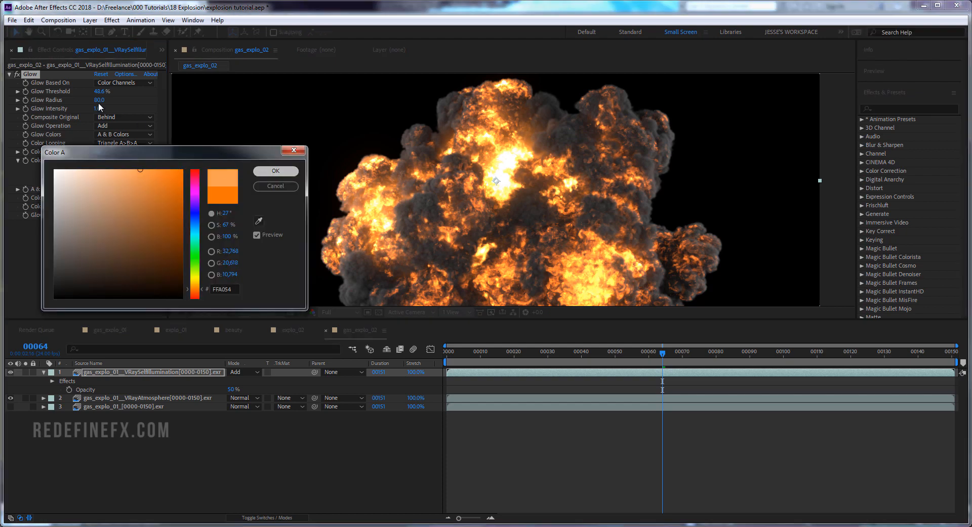
{"action": "left_click", "coordinate": [276, 171]}
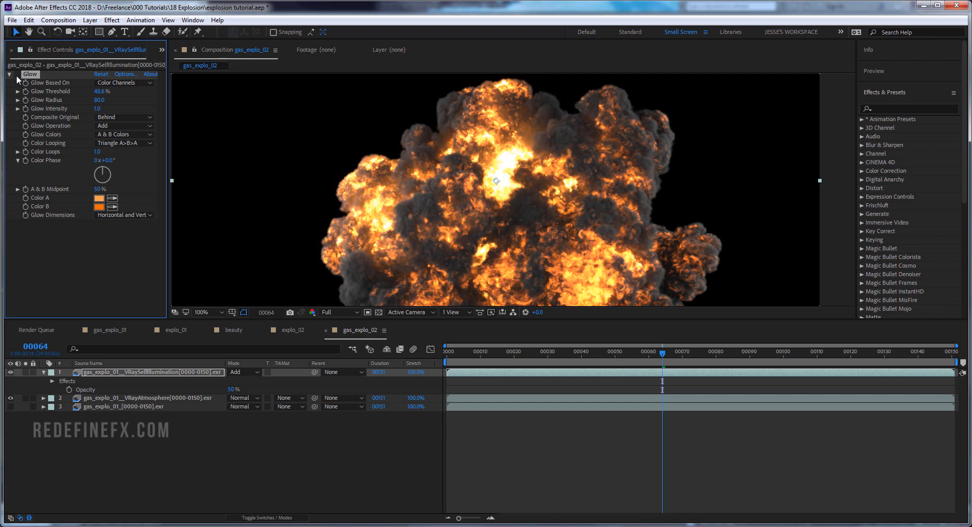
Apply Curves to the VRayAtmosphere layer and shape a gentle S-curve that brightens highlights and darkens shadows
{"action": "left_click", "coordinate": [141, 396]}
{"action": "left_click", "coordinate": [113, 19]}
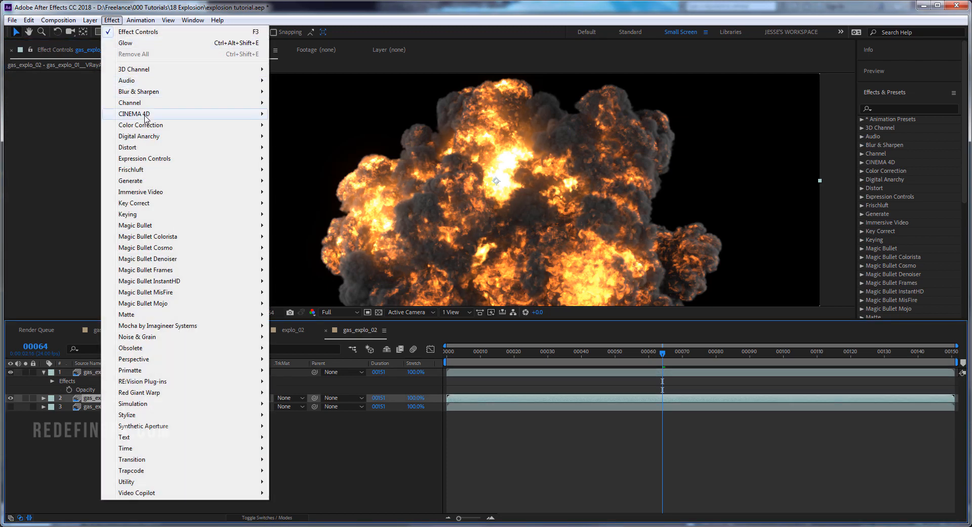
{"action": "mouse_move", "coordinate": [192, 125]}
{"action": "left_click", "coordinate": [293, 325]}
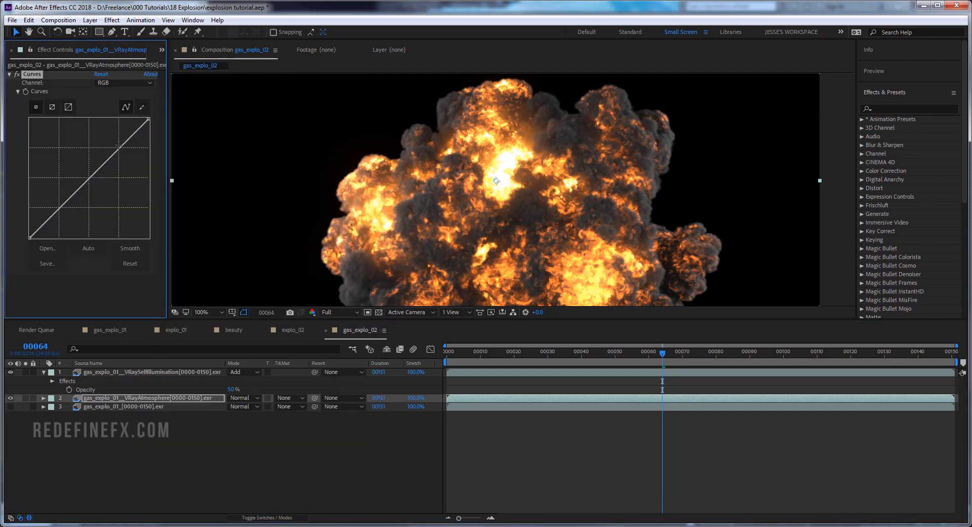
{"action": "left_click_drag", "start_coordinate": [116, 150], "coordinate": [112, 144]}
{"action": "left_click_drag", "start_coordinate": [60, 195], "coordinate": [56, 215]}
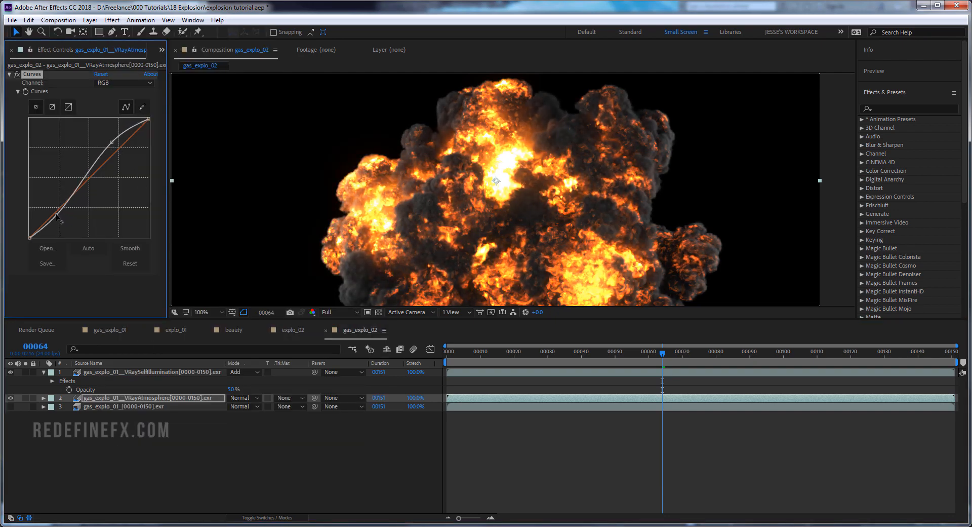
{"action": "scroll", "coordinate": [524, 190], "scroll_direction": "down", "scroll_amount": 2}
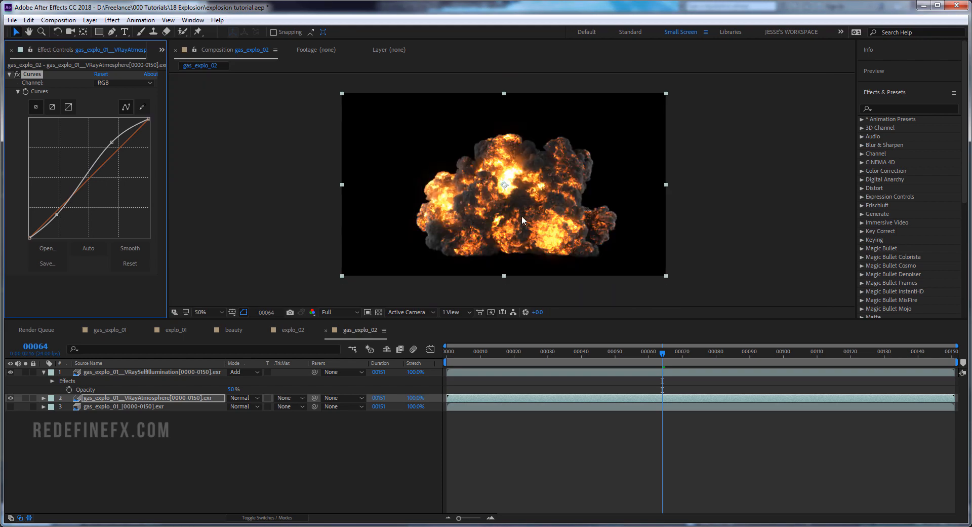
Animate the self-illumination layer's Glow Intensity from 0 at frame 37 to 1.0 at about frame 68
{"action": "left_click", "coordinate": [528, 351]}
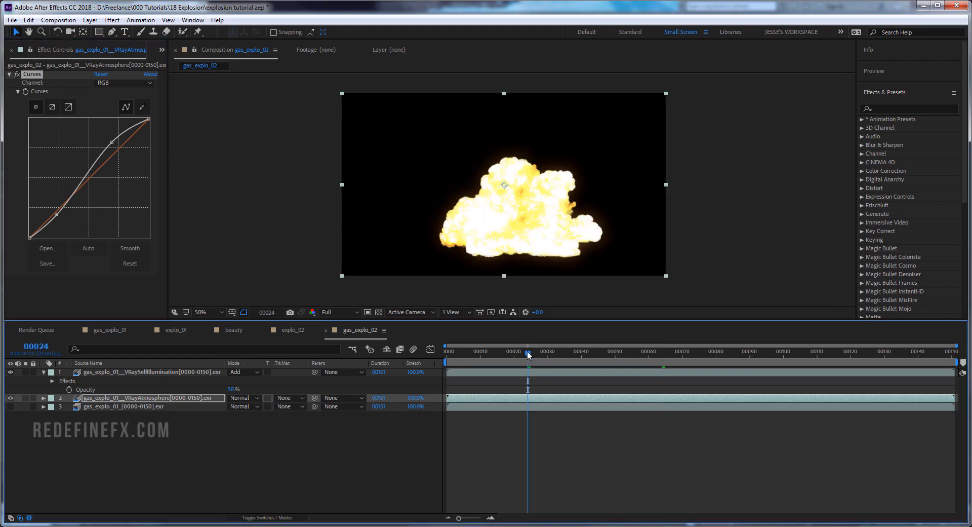
{"action": "left_click_drag", "start_coordinate": [528, 351], "coordinate": [514, 385]}
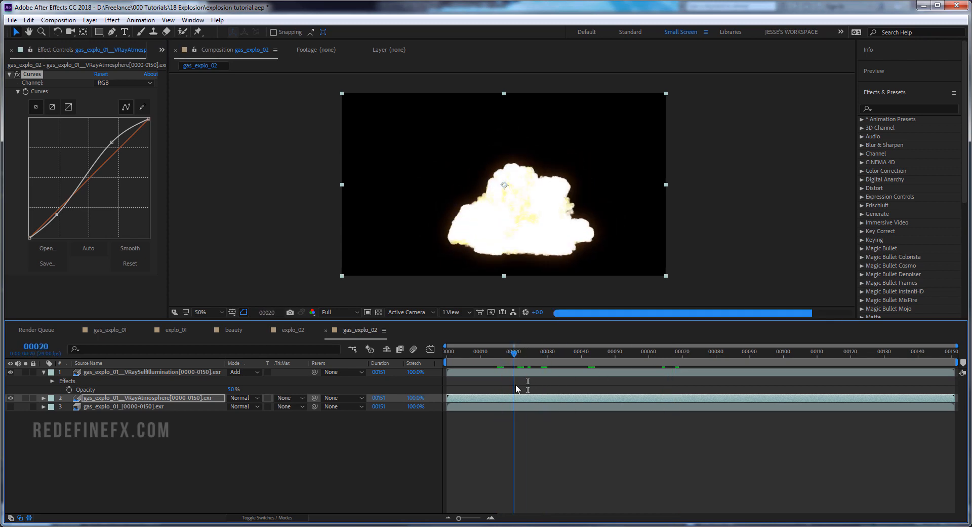
{"action": "left_click", "coordinate": [127, 373]}
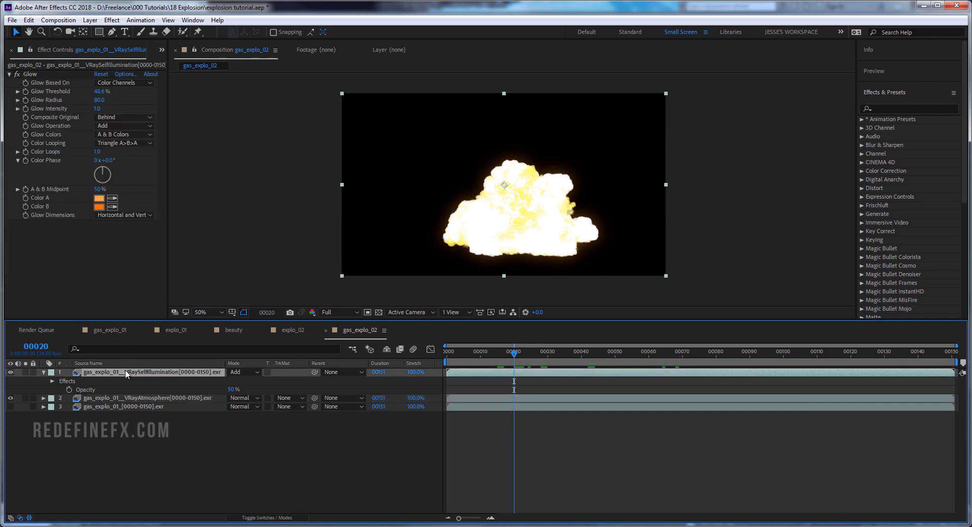
{"action": "left_click", "coordinate": [29, 76]}
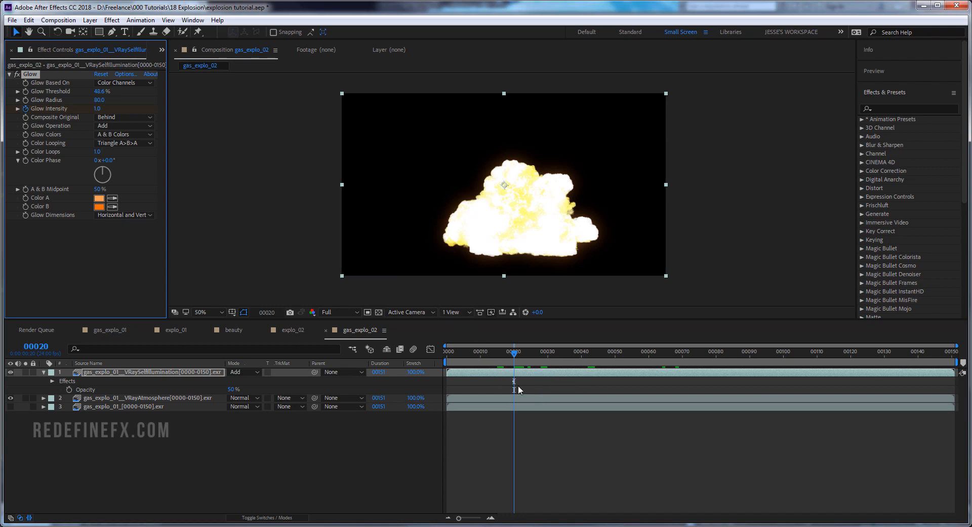
{"action": "key", "text": "u"}
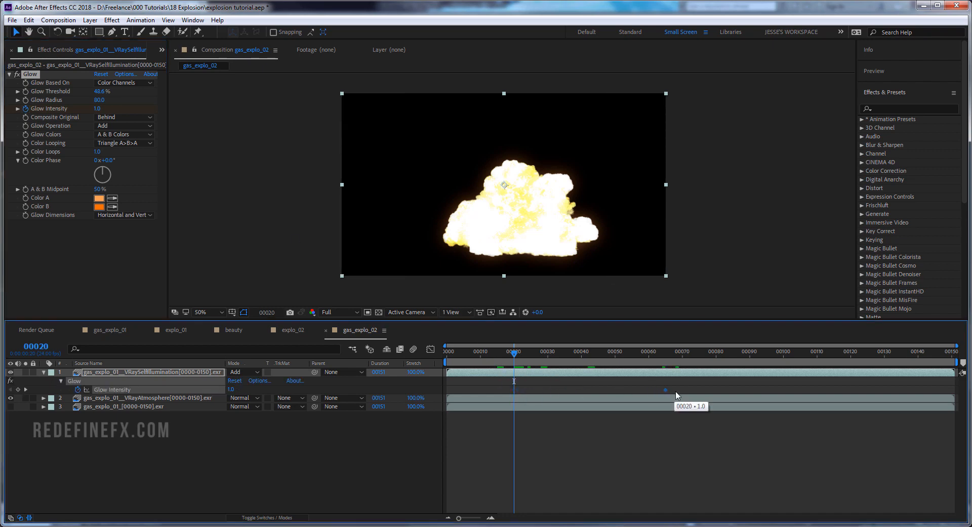
{"action": "left_click_drag", "start_coordinate": [676, 392], "coordinate": [676, 390]}
{"action": "left_click_drag", "start_coordinate": [679, 353], "coordinate": [571, 361]}
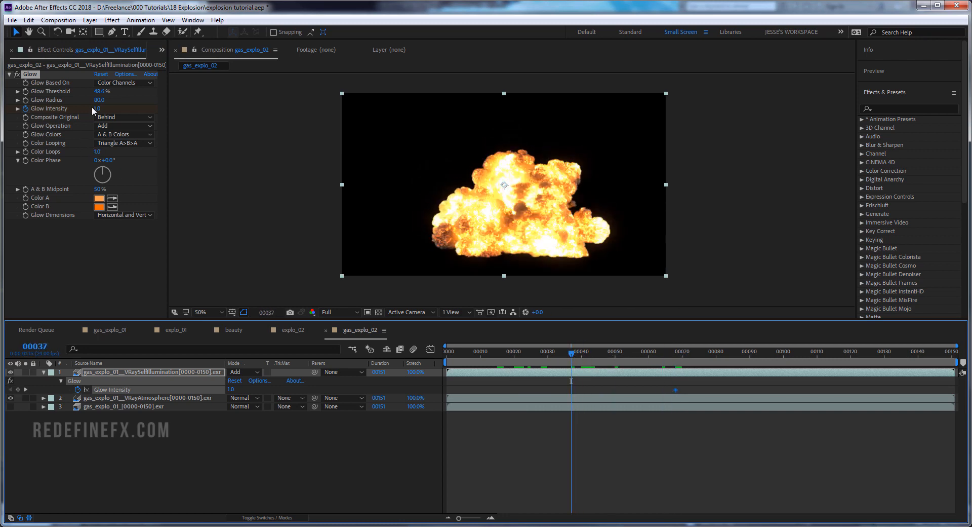
{"action": "left_click_drag", "start_coordinate": [96, 111], "coordinate": [1, 116]}
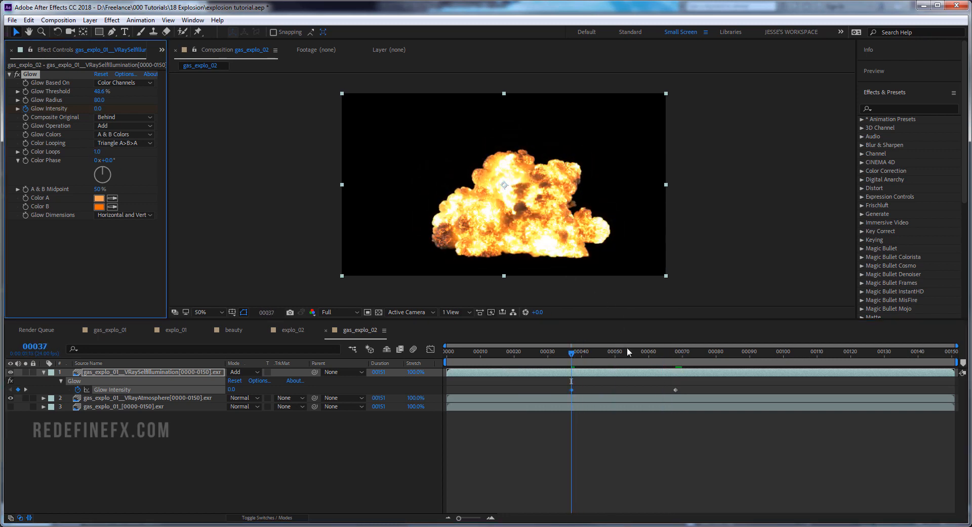
{"action": "mouse_move", "coordinate": [599, 353]}
{"action": "left_mouse_down"}
{"action": "mouse_move", "coordinate": [662, 354]}
{"action": "mouse_move", "coordinate": [581, 353]}
{"action": "left_mouse_up"}
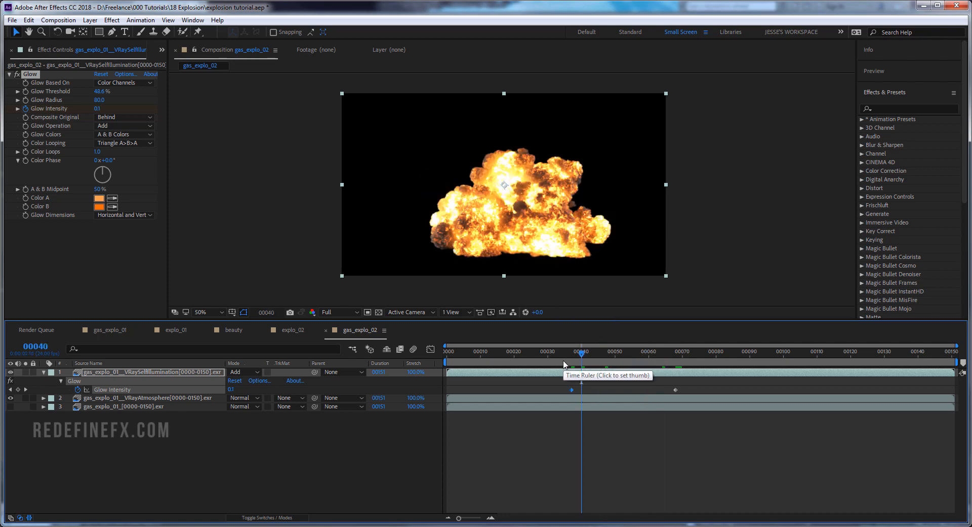
Keyframe the self-illumination layer's opacity from 0% at frame 20 to 50% at about frame 45
{"action": "key", "text": "shift+t"}
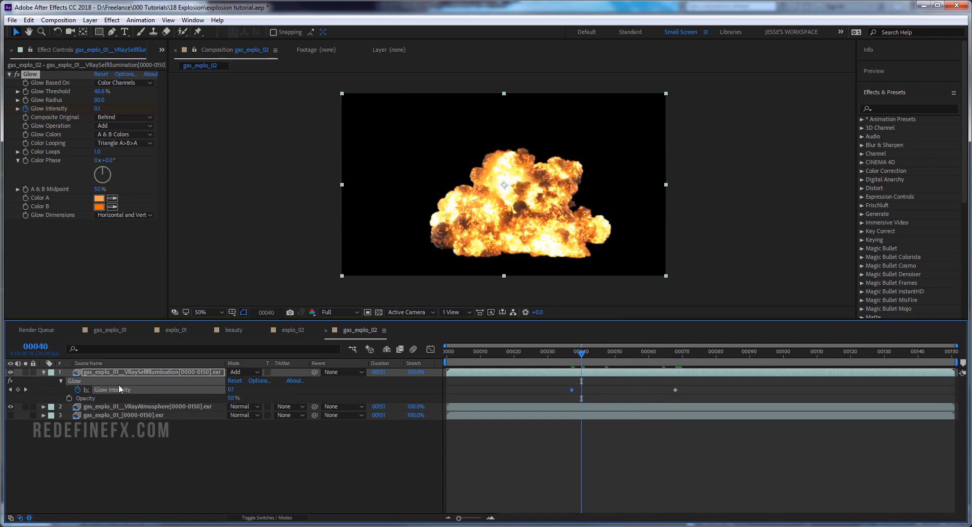
{"action": "left_click", "coordinate": [69, 398]}
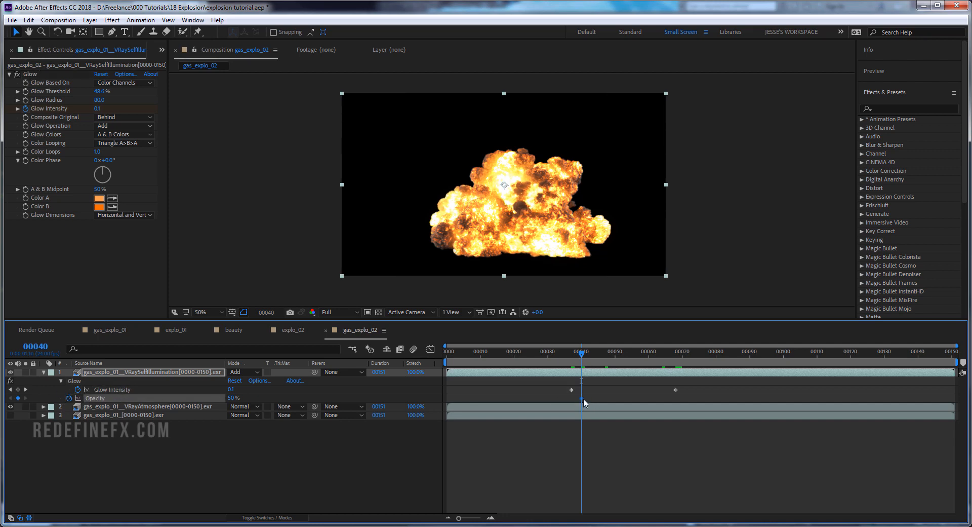
{"action": "left_click_drag", "start_coordinate": [587, 357], "coordinate": [572, 358]}
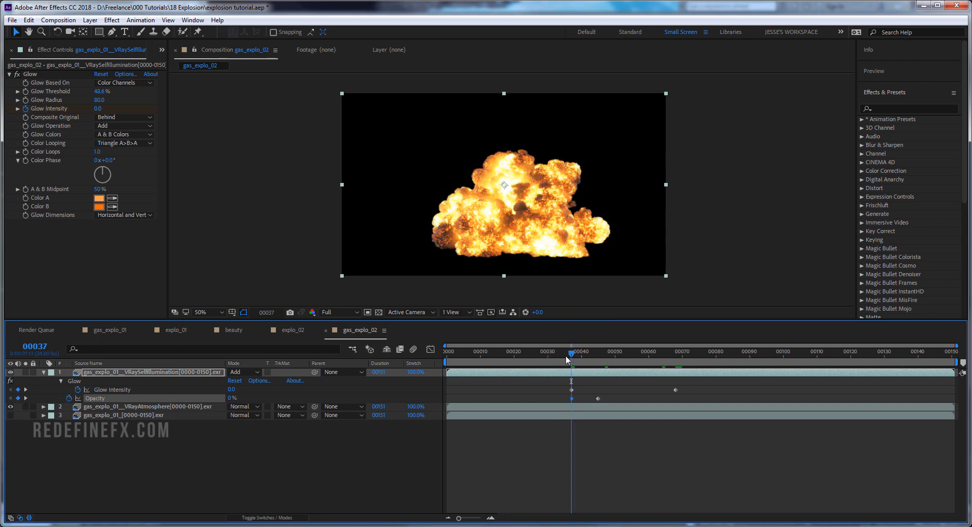
{"action": "left_click_drag", "start_coordinate": [567, 360], "coordinate": [514, 359]}
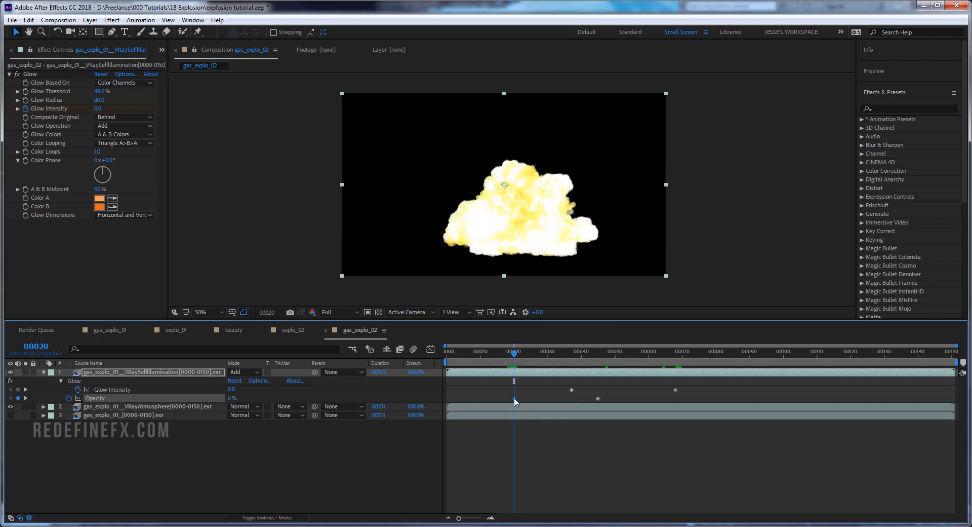
Retime the self-illumination layer's opacity keyframes, moving the first to about frame 31 and the second to about frame 75
{"action": "left_click_drag", "start_coordinate": [515, 399], "coordinate": [608, 399]}
{"action": "left_click", "coordinate": [602, 401]}
{"action": "left_click_drag", "start_coordinate": [517, 351], "coordinate": [564, 352]}
{"action": "left_click_drag", "start_coordinate": [614, 399], "coordinate": [699, 399]}
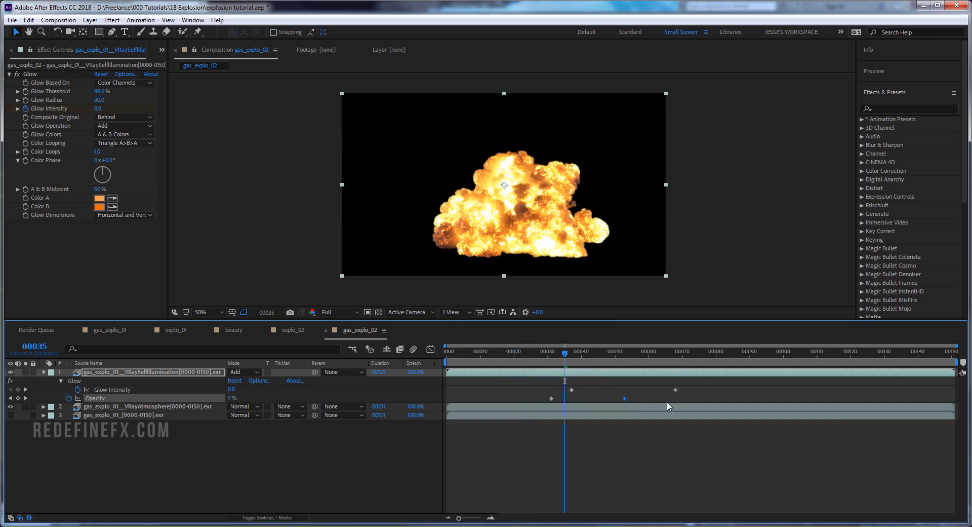
Inspect the composite at frame 111 up close and collapse the self-illumination layer's properties
{"action": "left_click_drag", "start_coordinate": [566, 354], "coordinate": [821, 355]}
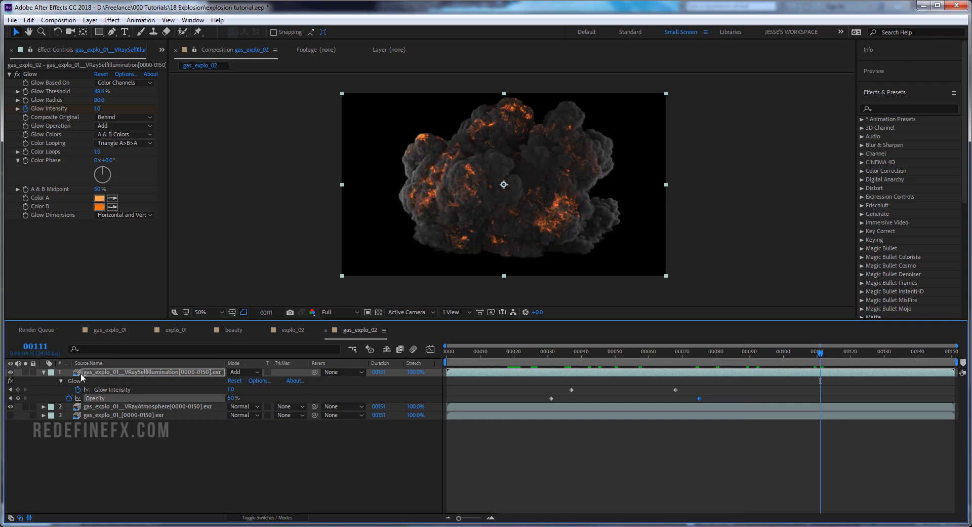
{"action": "left_click", "coordinate": [43, 372]}
{"action": "key", "text": "period"}
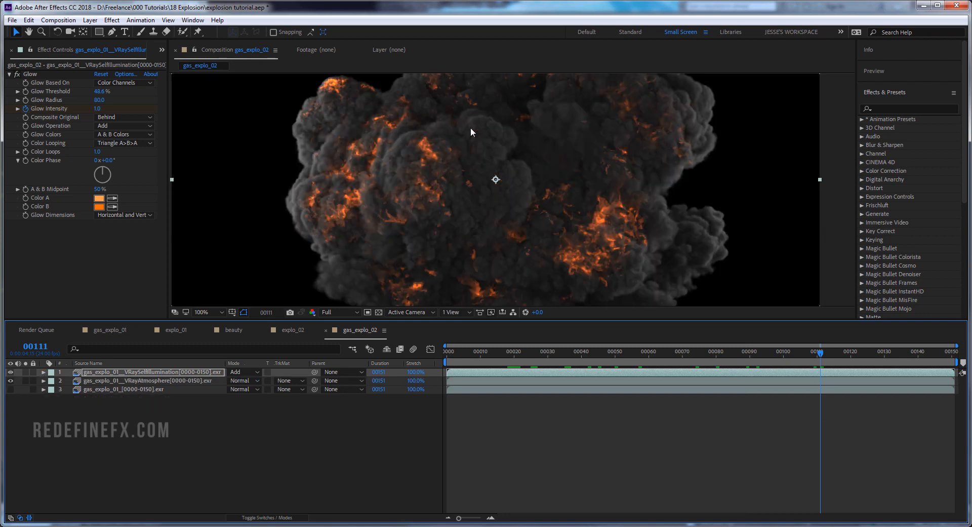
{"action": "scroll", "coordinate": [471, 129], "scroll_direction": "down", "scroll_amount": 1}
{"action": "left_click", "coordinate": [173, 400]}
{"action": "left_click", "coordinate": [151, 381]}
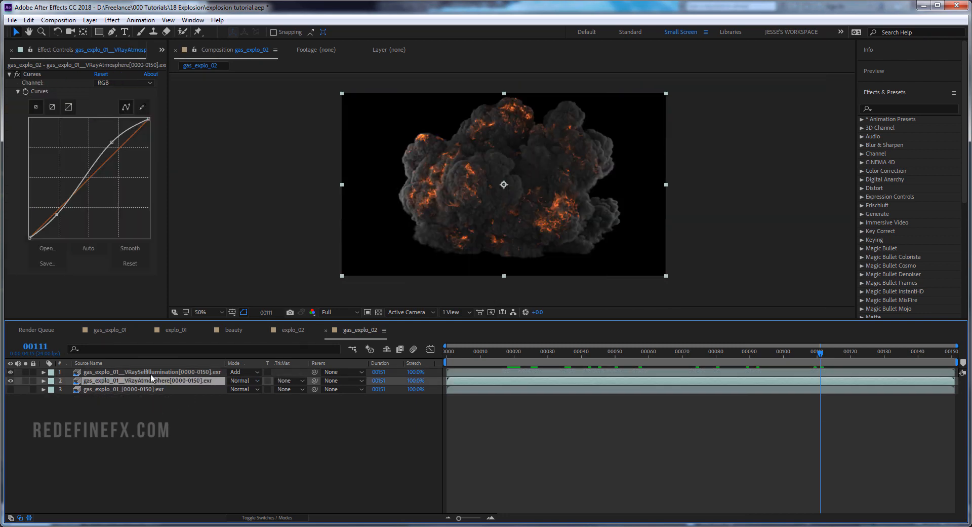
{"action": "left_click", "coordinate": [150, 372]}
{"action": "left_click", "coordinate": [149, 381]}
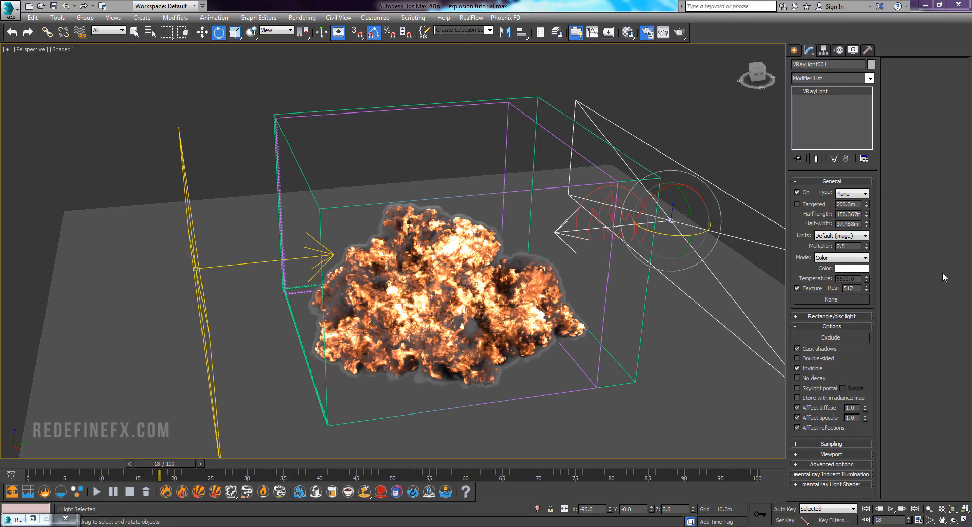
Switch to 3ds Max and hide the PhoenixFDFire002 simulator
{"action": "middle_click_drag", "start_coordinate": [434, 185], "coordinate": [421, 146], "text": "alt"}
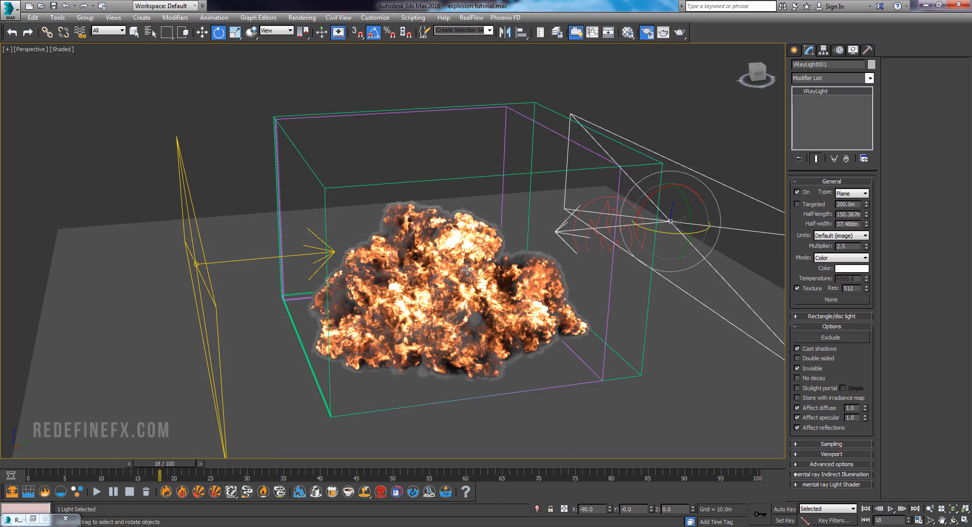
{"action": "middle_click_drag", "start_coordinate": [467, 269], "coordinate": [441, 260], "text": "alt"}
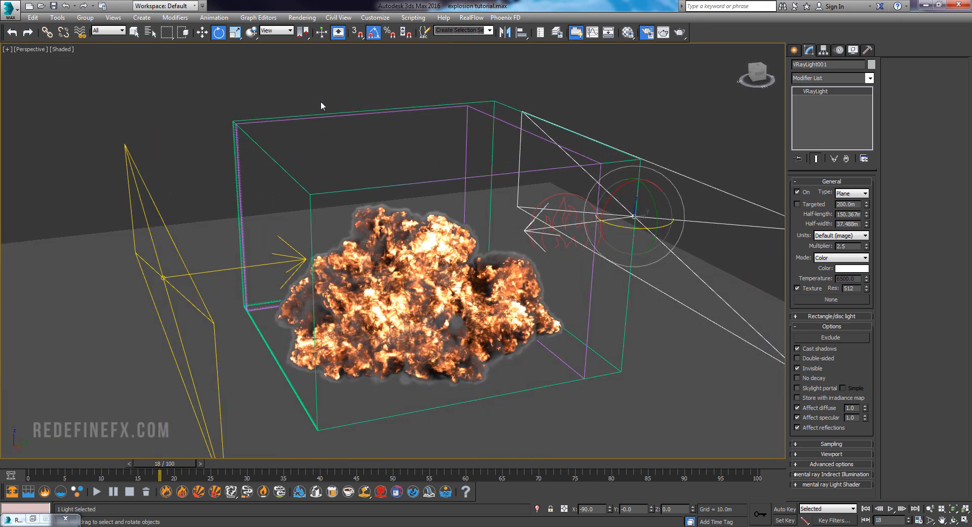
{"action": "left_click", "coordinate": [339, 109]}
{"action": "right_click", "coordinate": [338, 112]}
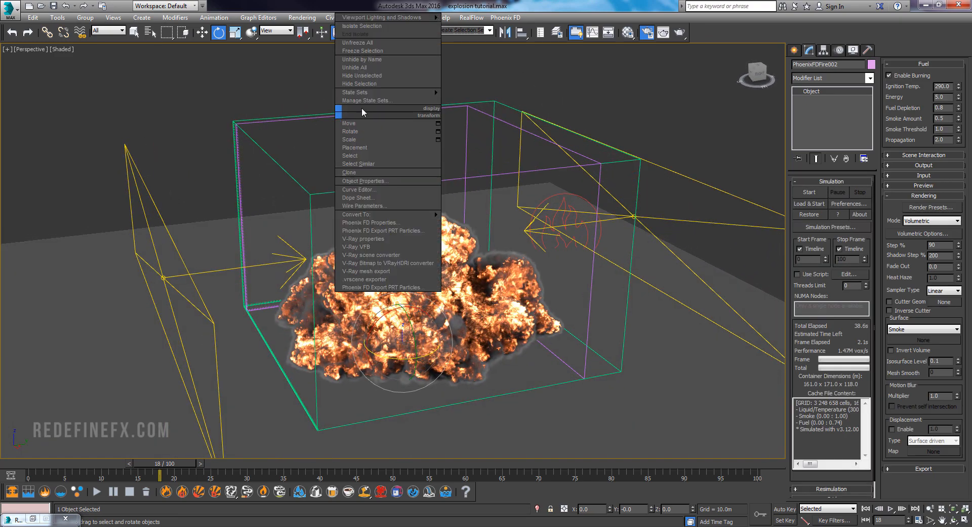
{"action": "left_click", "coordinate": [371, 84]}
Select the emitter sphere and assign a Checker map to the diffuse color of the unused material 20 - Default
{"action": "left_click", "coordinate": [381, 308]}
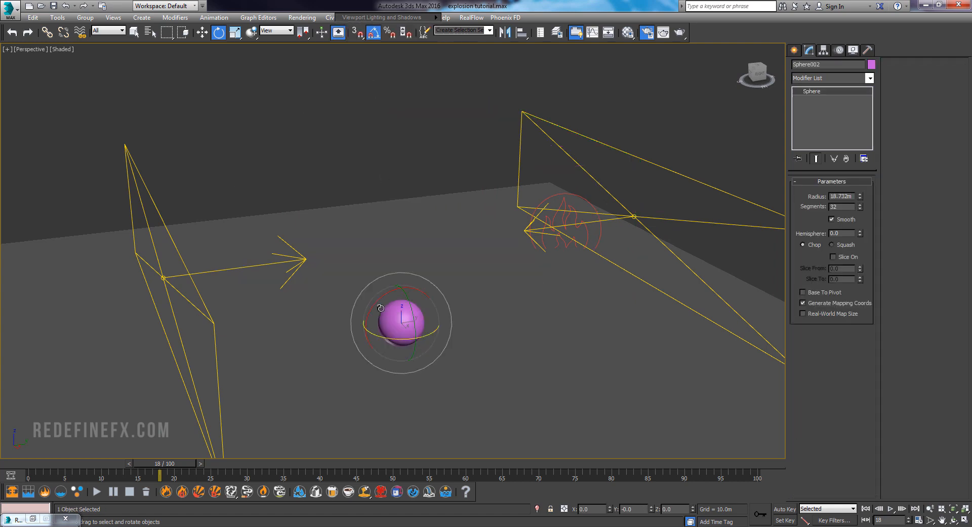
{"action": "left_click", "coordinate": [628, 32]}
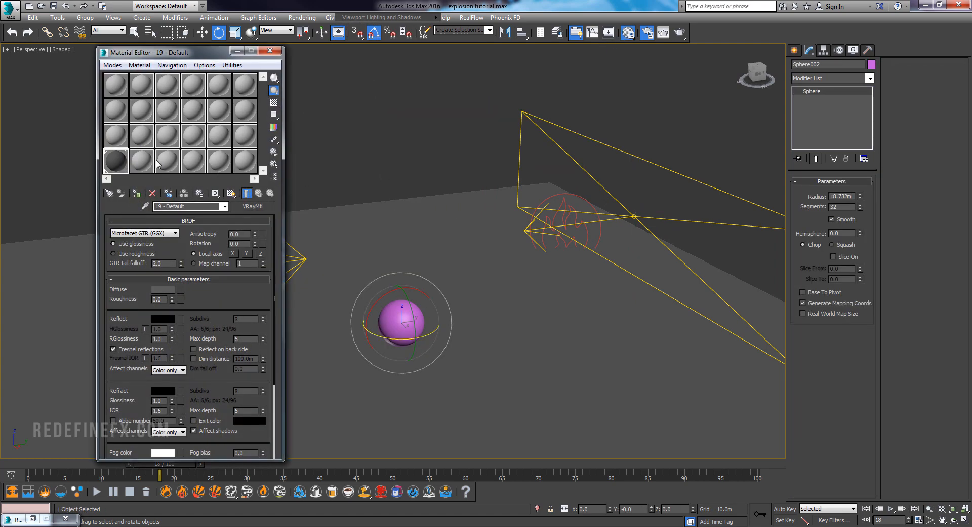
{"action": "left_click", "coordinate": [148, 162]}
{"action": "left_click", "coordinate": [179, 283]}
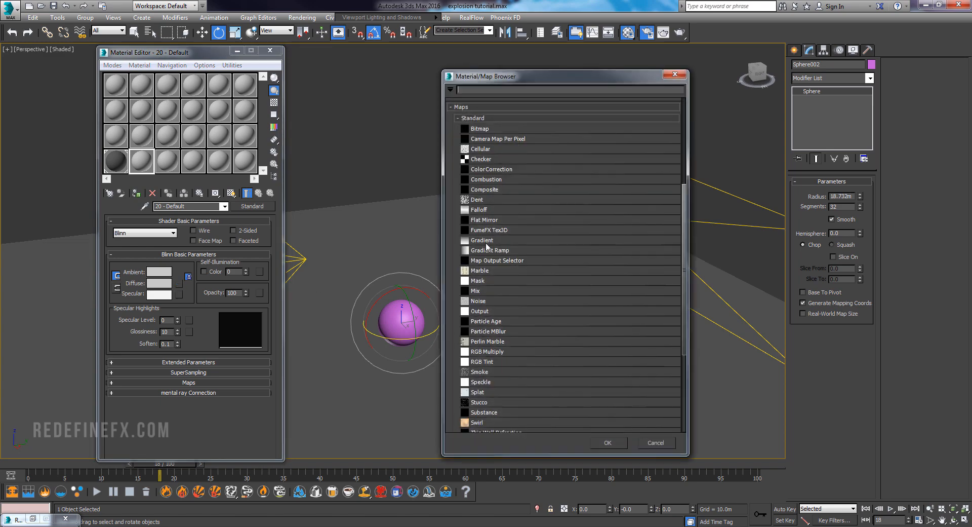
{"action": "double_click", "coordinate": [485, 159]}
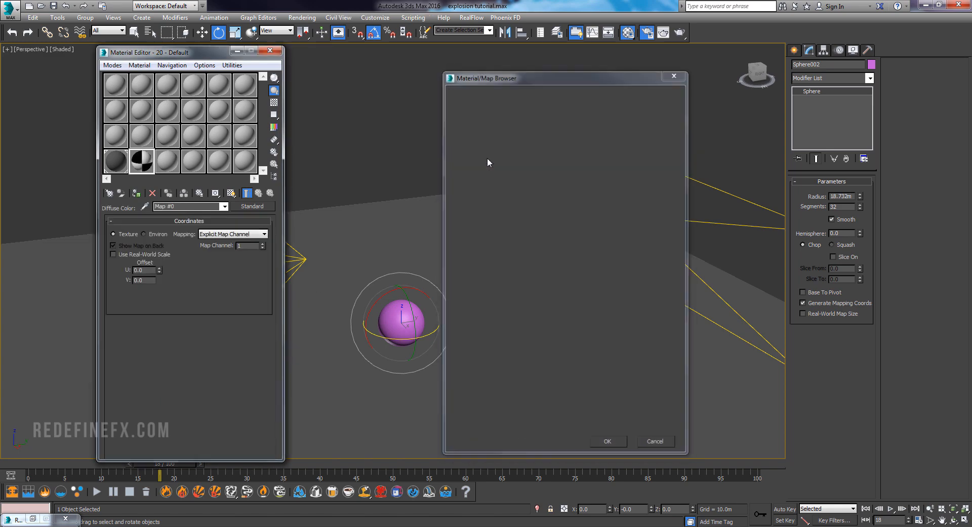
Set the checker's first color to dark gray and its second color to an orange-brown
{"action": "left_click", "coordinate": [173, 359]}
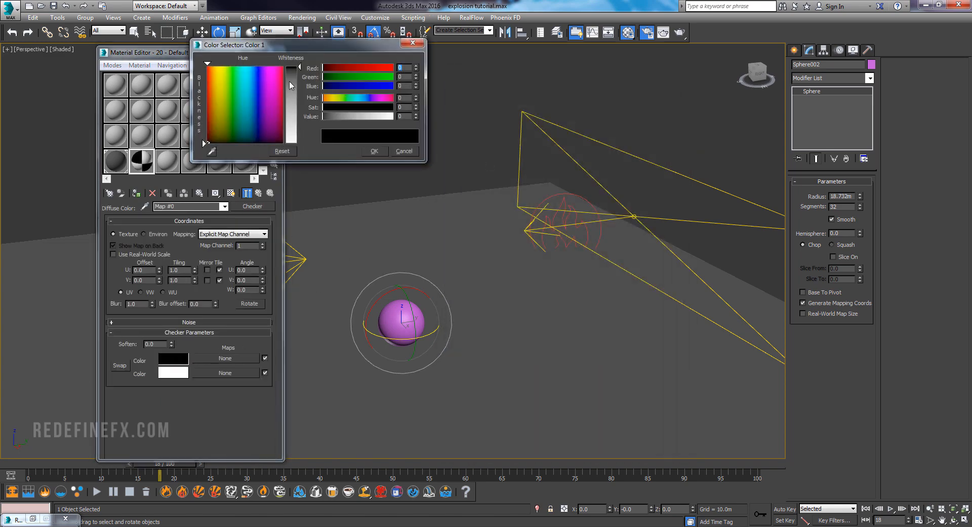
{"action": "left_click_drag", "start_coordinate": [290, 82], "coordinate": [292, 70]}
{"action": "left_click", "coordinate": [373, 152]}
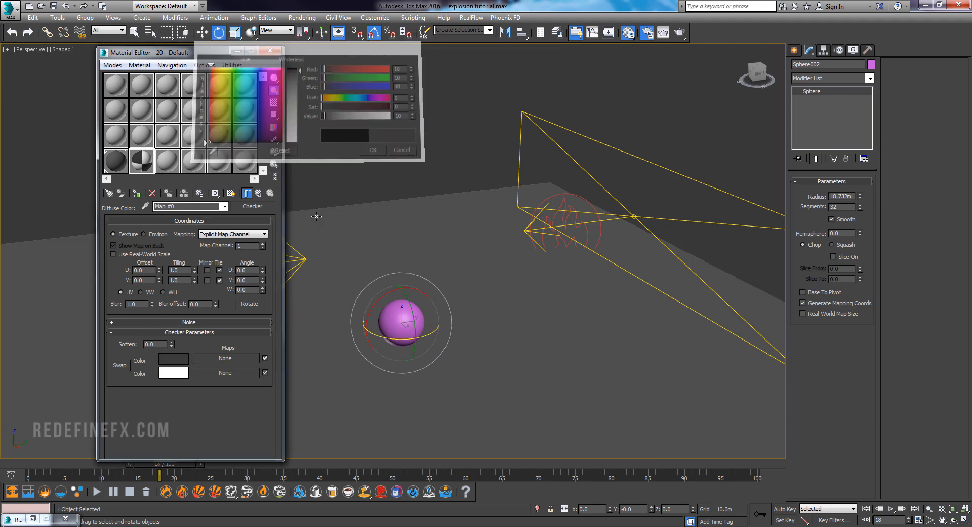
{"action": "left_click", "coordinate": [173, 373]}
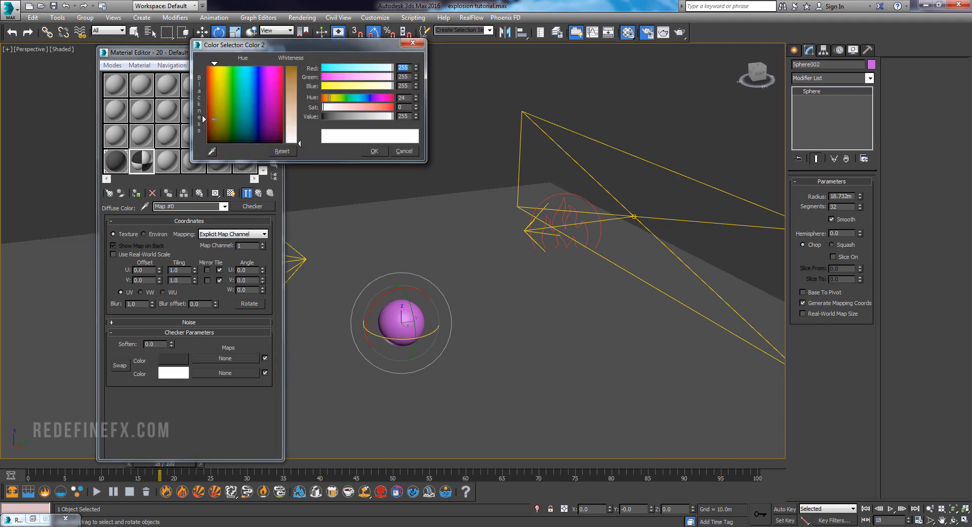
{"action": "left_click_drag", "start_coordinate": [214, 119], "coordinate": [213, 119]}
{"action": "left_click_drag", "start_coordinate": [291, 80], "coordinate": [292, 68]}
{"action": "left_click_drag", "start_coordinate": [343, 67], "coordinate": [350, 66]}
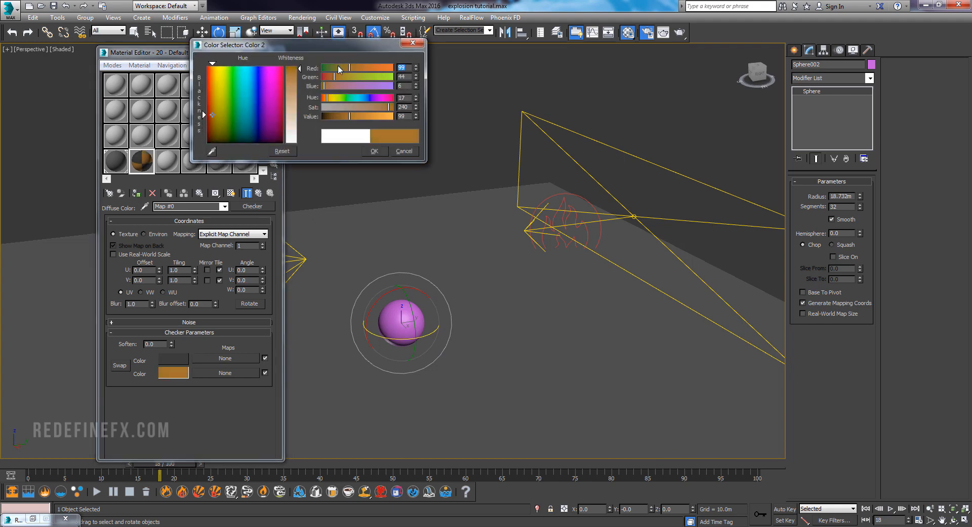
{"action": "left_click", "coordinate": [374, 152]}
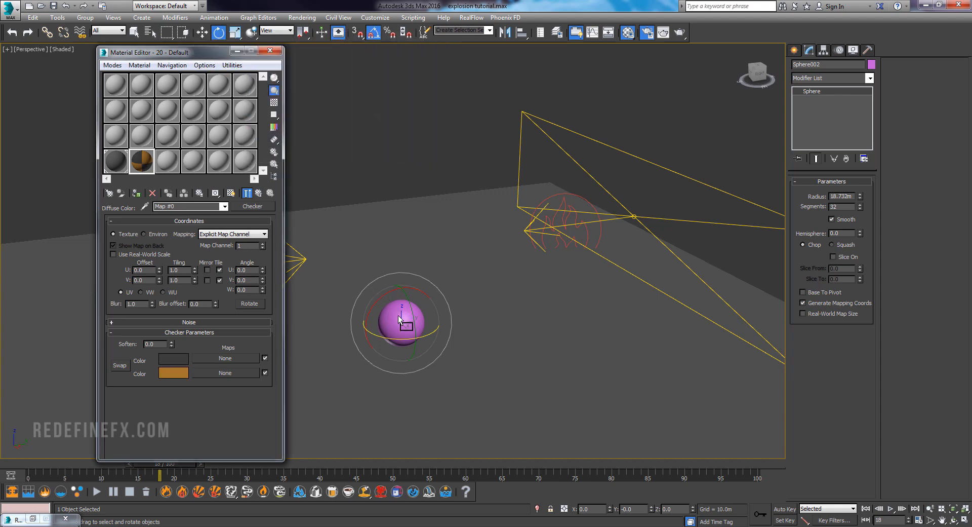
Assign the checker material to the sphere and display its texture in the viewport
{"action": "left_click_drag", "start_coordinate": [399, 318], "coordinate": [400, 319]}
{"action": "left_click", "coordinate": [231, 193]}
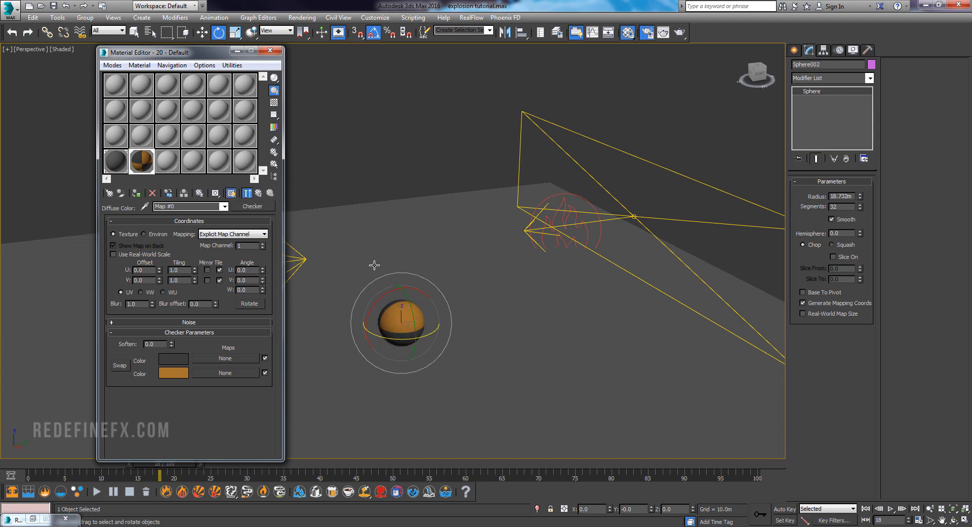
{"action": "mouse_move", "coordinate": [373, 267]}
{"action": "middle_mouse_down", "text": "alt"}
{"action": "mouse_move", "coordinate": [400, 323]}
{"action": "mouse_move", "coordinate": [481, 243]}
{"action": "mouse_move", "coordinate": [463, 269]}
{"action": "mouse_move", "coordinate": [464, 297]}
{"action": "mouse_move", "coordinate": [420, 315]}
{"action": "mouse_move", "coordinate": [441, 310]}
{"action": "mouse_move", "coordinate": [434, 314]}
{"action": "middle_mouse_up", "text": "alt"}
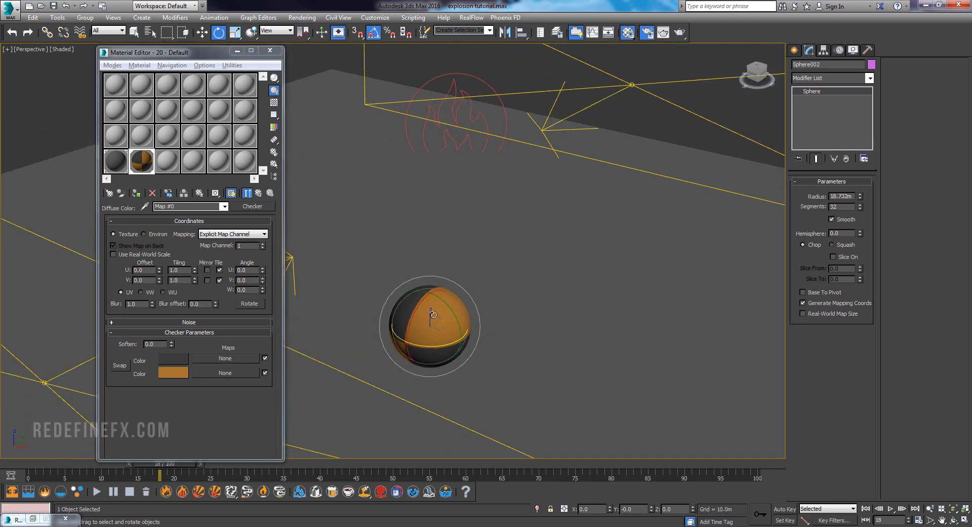
Enable RGB on the Phoenix fire source and paste the material's Checker map into its RGB map as an instance
{"action": "left_click", "coordinate": [259, 194]}
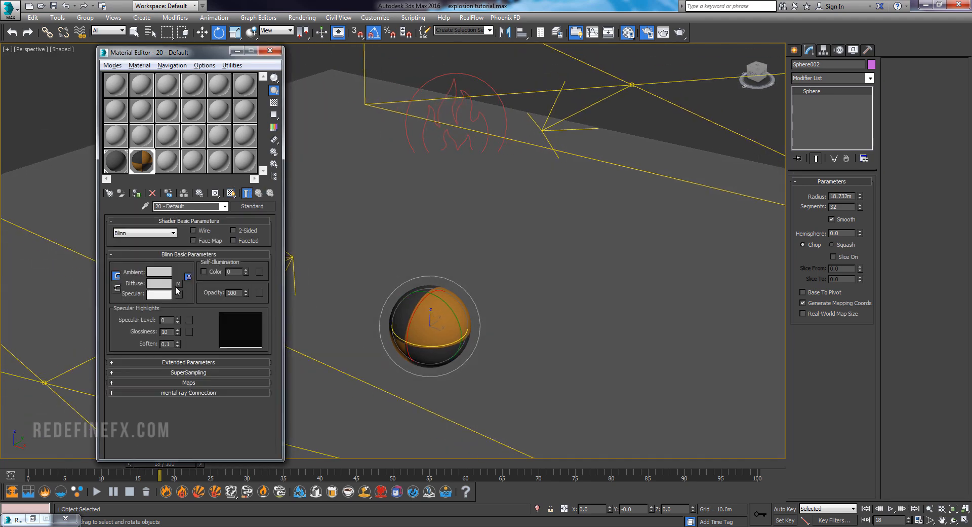
{"action": "right_click", "coordinate": [176, 285]}
{"action": "left_click", "coordinate": [202, 299]}
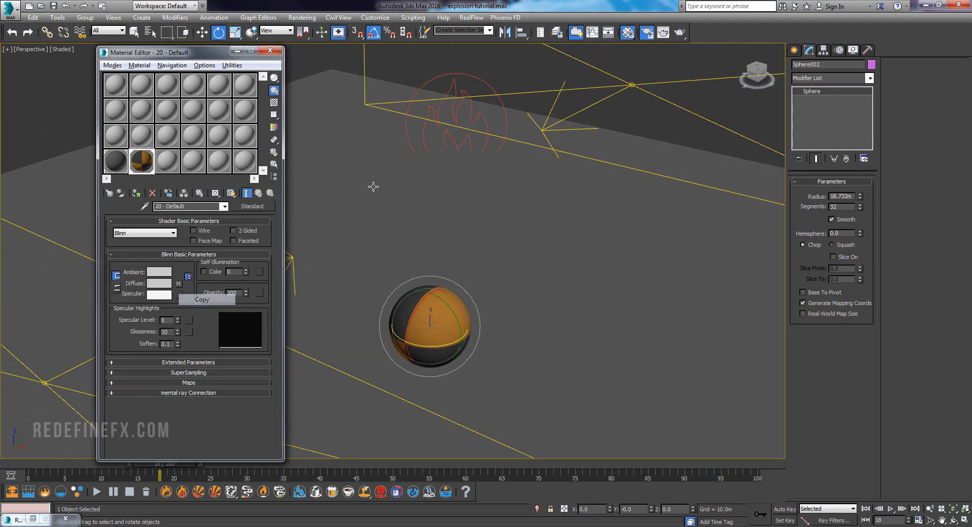
{"action": "left_click", "coordinate": [484, 88]}
{"action": "middle_click_drag", "start_coordinate": [483, 87], "coordinate": [487, 90], "text": "alt"}
{"action": "left_click_drag", "start_coordinate": [829, 399], "coordinate": [805, 286]}
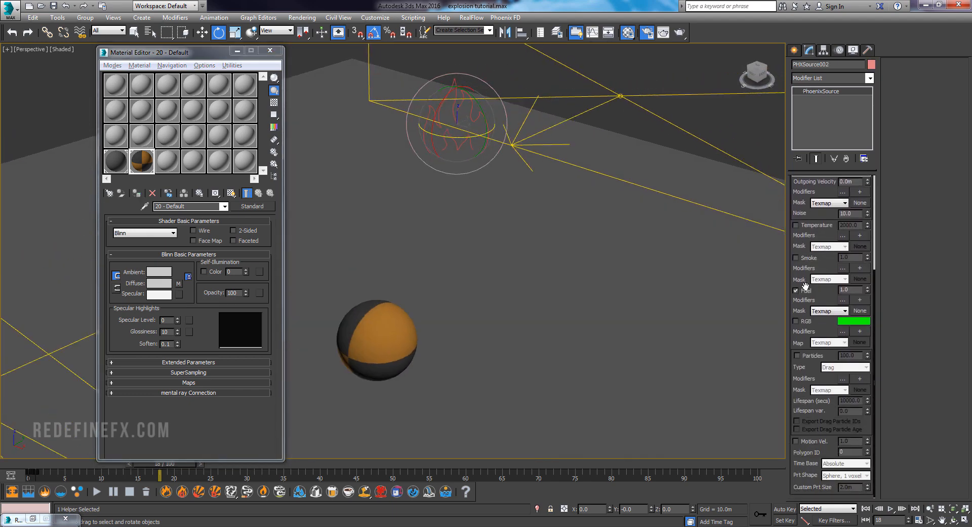
{"action": "left_click", "coordinate": [796, 321]}
{"action": "right_click", "coordinate": [855, 344]}
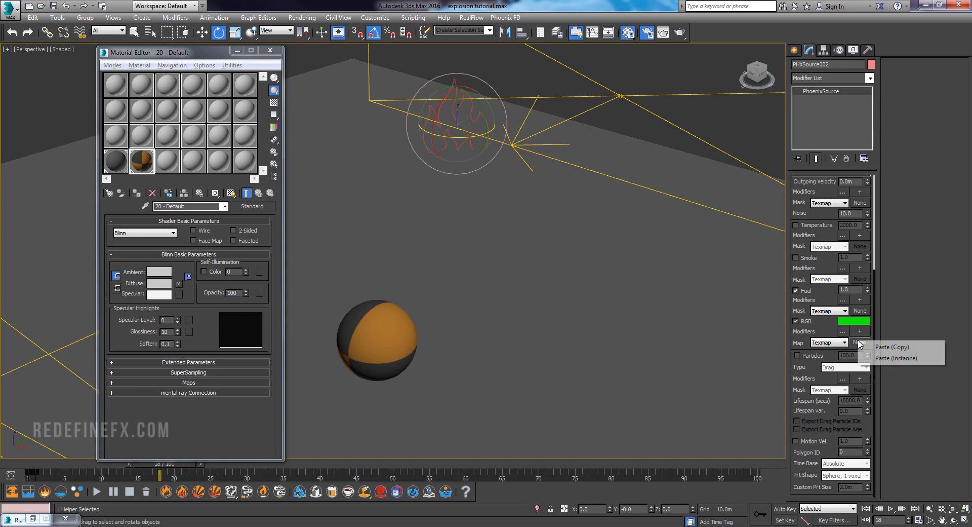
{"action": "left_click", "coordinate": [871, 360]}
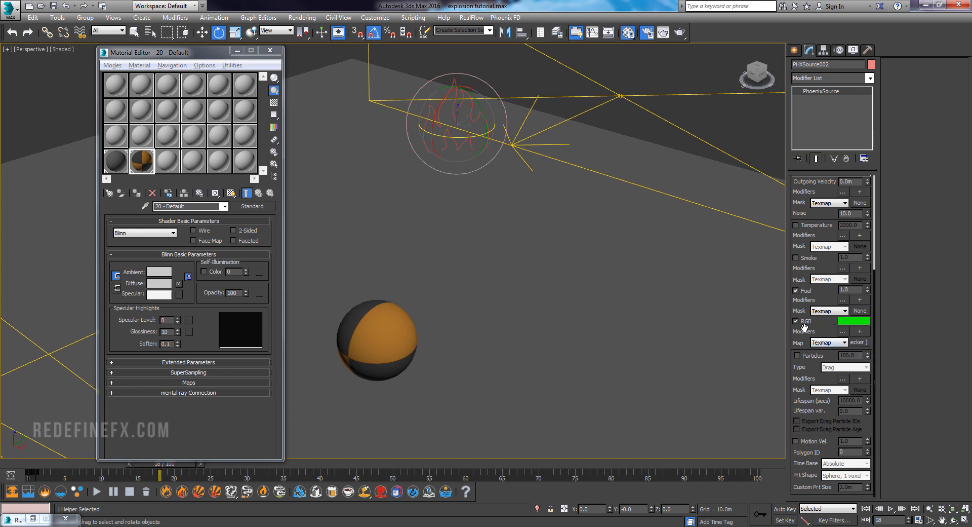
Unhide the PhoenixFDFire002 simulator and check its output grid channels
{"action": "scroll", "coordinate": [584, 309], "scroll_direction": "down", "scroll_amount": 5}
{"action": "right_click", "coordinate": [545, 304]}
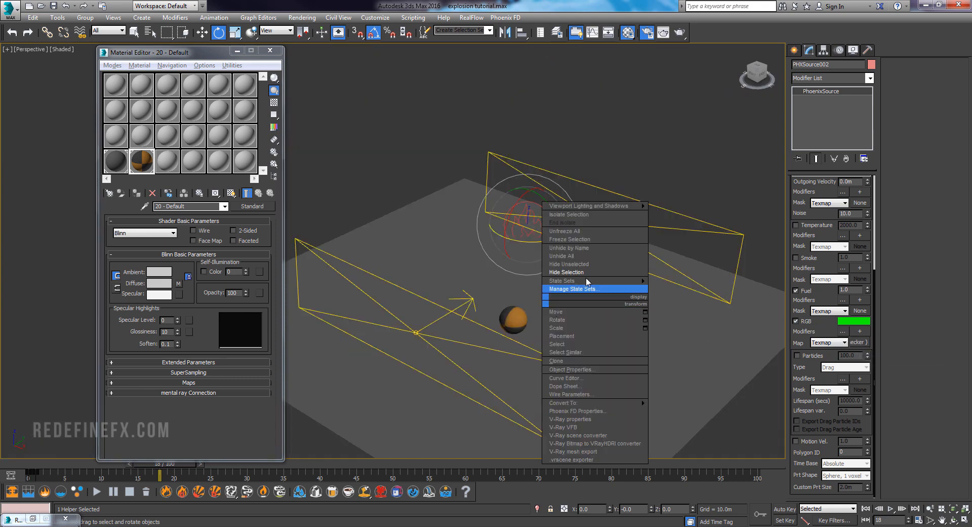
{"action": "left_click", "coordinate": [583, 248]}
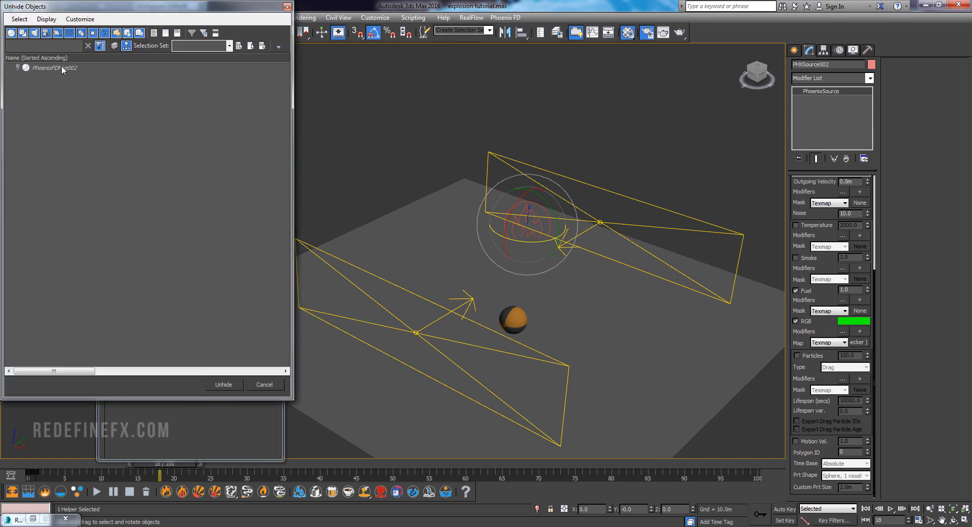
{"action": "double_click", "coordinate": [59, 68]}
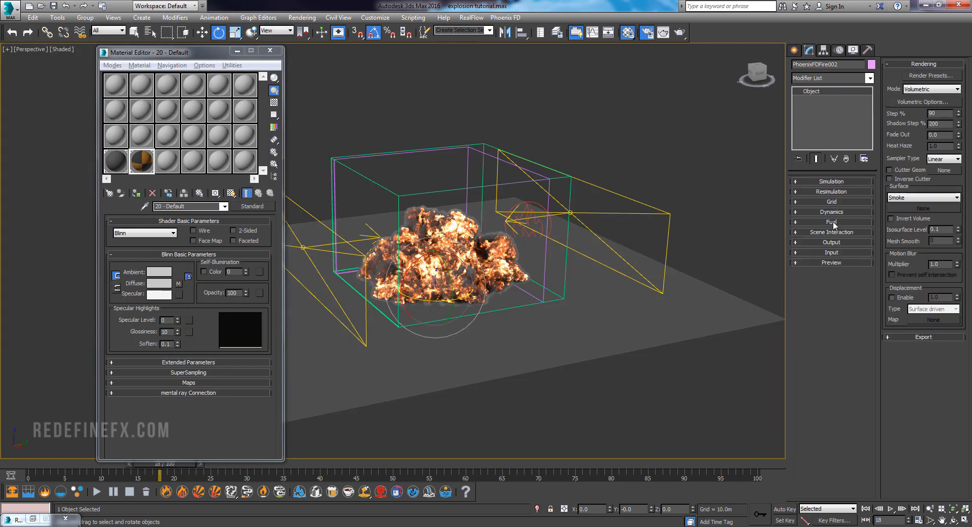
{"action": "left_click", "coordinate": [832, 243]}
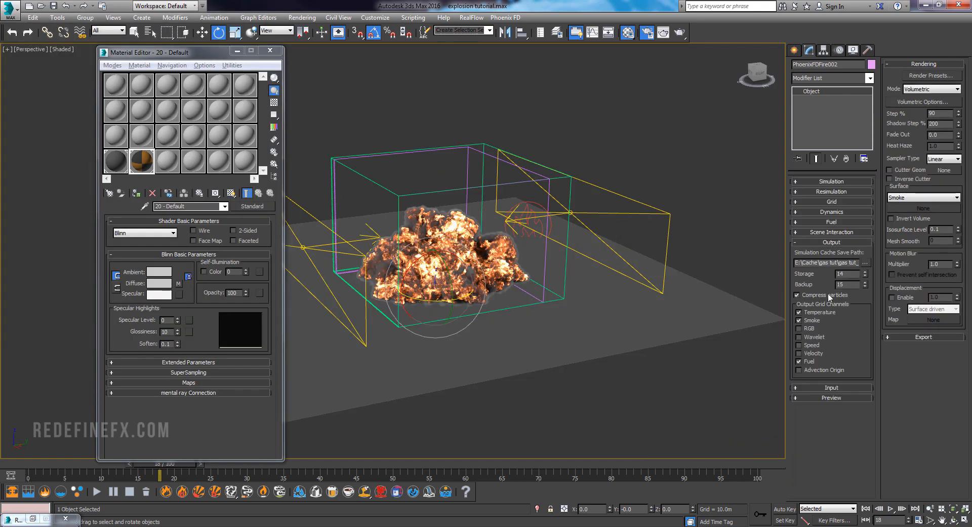
{"action": "left_click", "coordinate": [830, 244]}
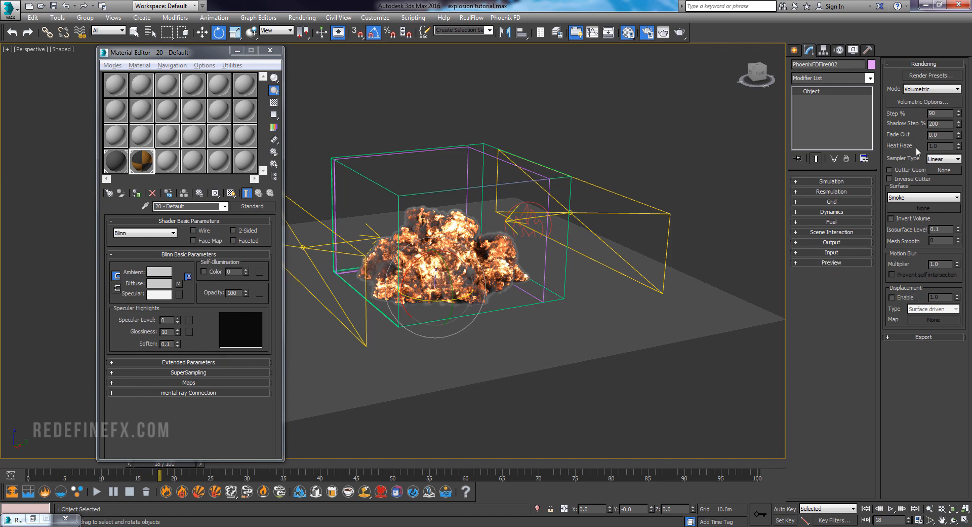
Base the simulator's volumetric smoke color on RGB and move the render settings dialog aside
{"action": "left_click", "coordinate": [923, 102]}
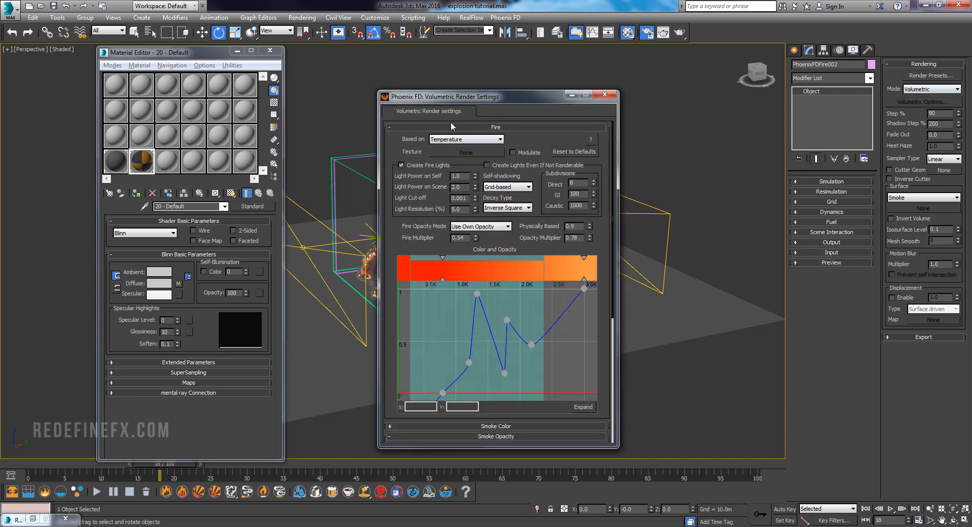
{"action": "left_click", "coordinate": [453, 127]}
{"action": "left_click", "coordinate": [482, 139]}
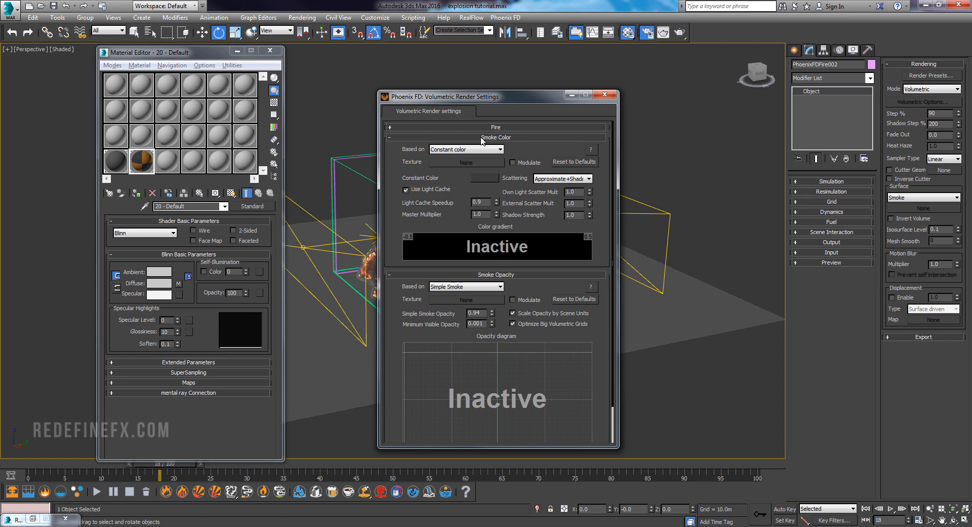
{"action": "left_click", "coordinate": [471, 149]}
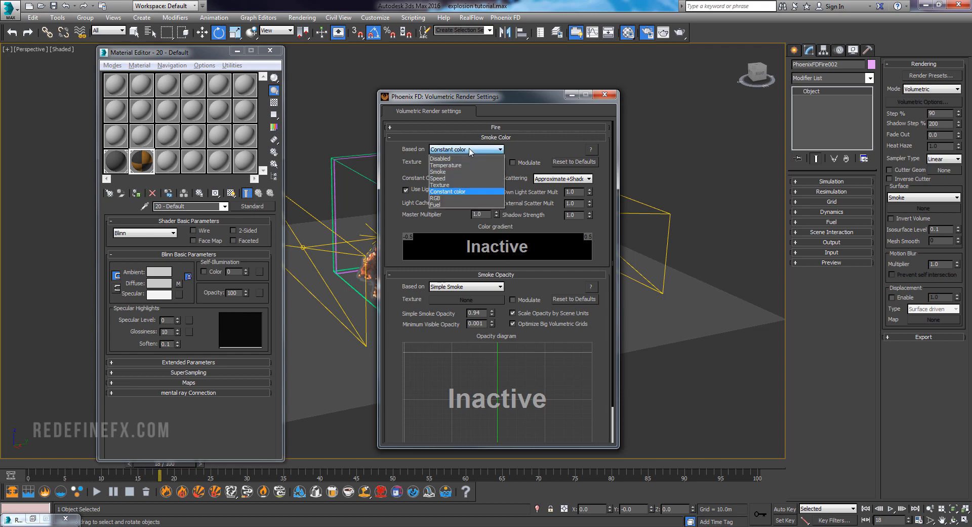
{"action": "left_click", "coordinate": [446, 198]}
{"action": "left_click_drag", "start_coordinate": [565, 97], "coordinate": [465, 96]}
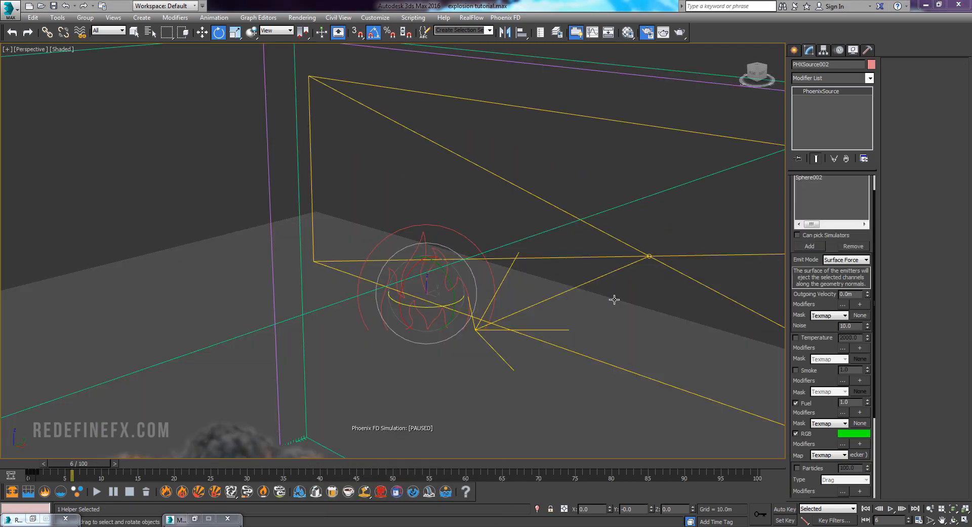
Review the Phoenix source's emission channels and select the fire simulator to examine the colored explosion
{"action": "left_click_drag", "start_coordinate": [466, 210], "coordinate": [426, 238]}
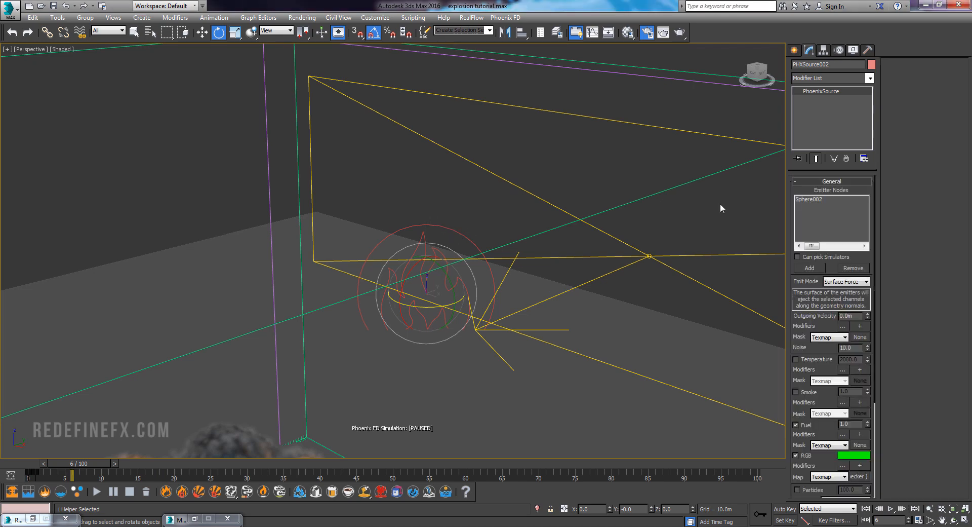
{"action": "left_click", "coordinate": [809, 394]}
{"action": "middle_click_drag", "start_coordinate": [531, 237], "coordinate": [534, 229]}
{"action": "scroll", "coordinate": [534, 229], "scroll_direction": "down", "scroll_amount": 5}
{"action": "left_click_drag", "start_coordinate": [396, 144], "coordinate": [409, 184]}
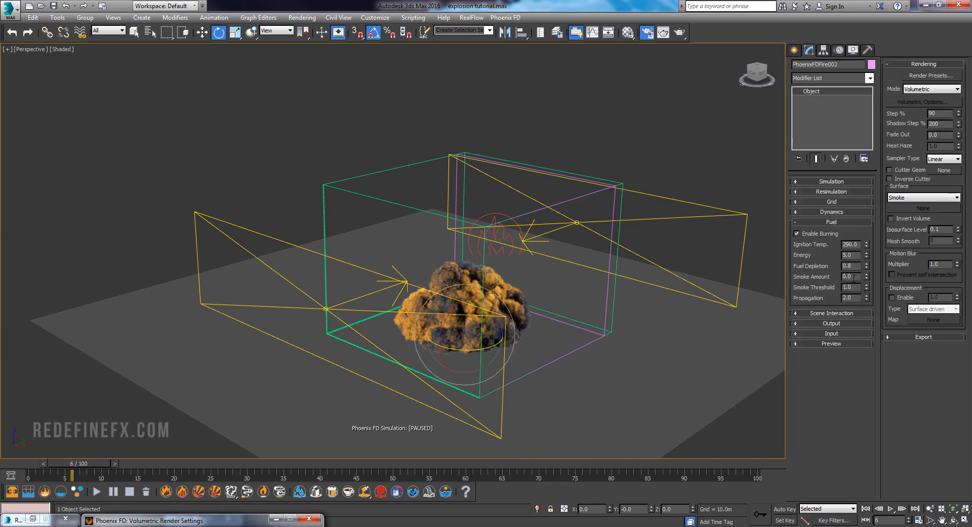
Check the fire simulator's Smoke Amount value and inspect the colored explosion up close in the perspective view
{"action": "left_click_drag", "start_coordinate": [854, 278], "coordinate": [840, 277]}
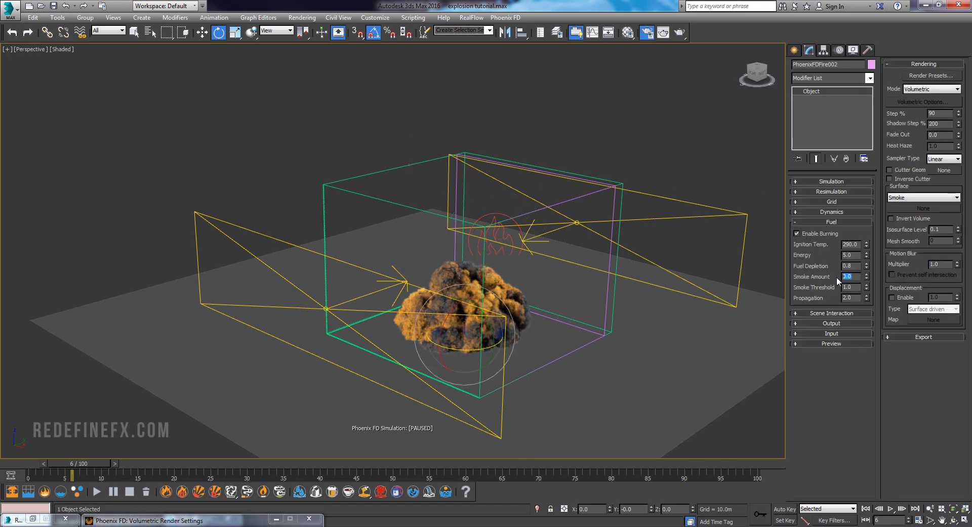
{"action": "middle_click_drag", "start_coordinate": [547, 286], "coordinate": [540, 283]}
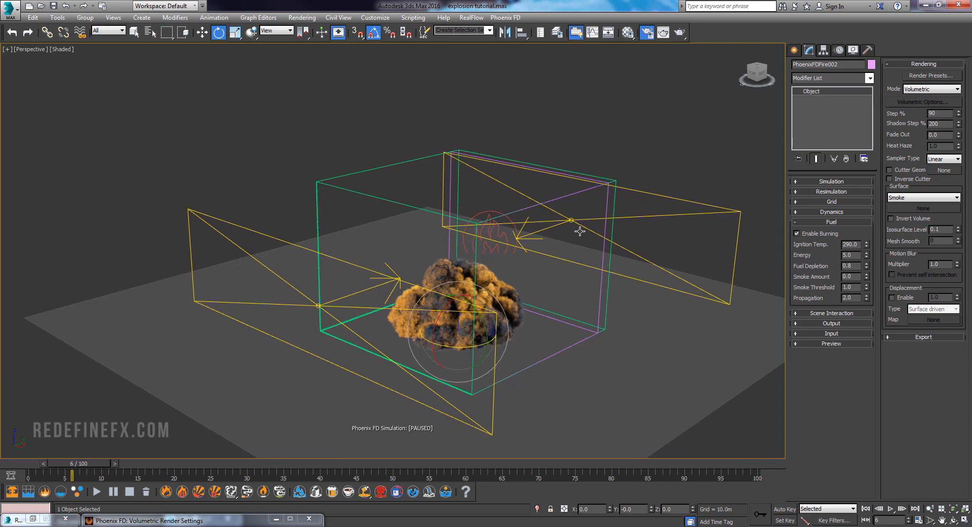
{"action": "middle_click_drag", "start_coordinate": [579, 230], "coordinate": [581, 223], "text": "alt"}
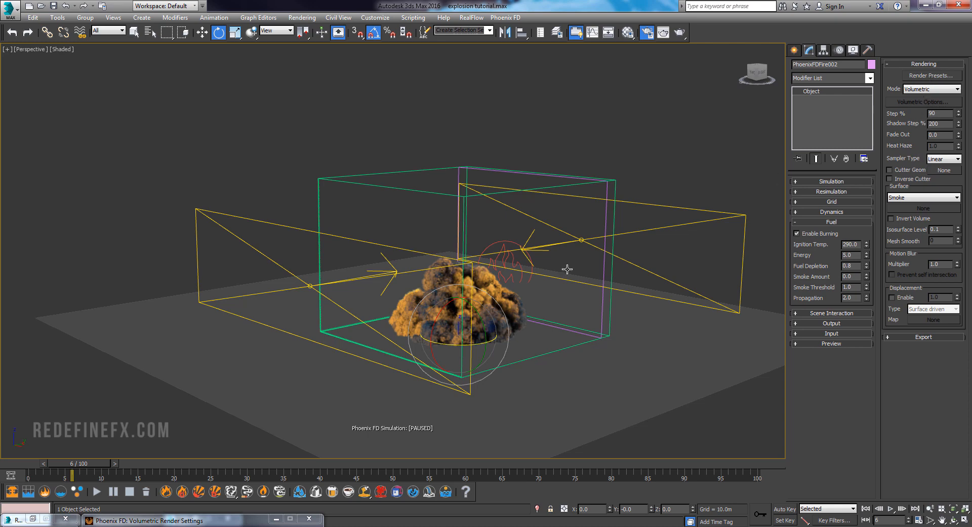
{"action": "middle_click_drag", "start_coordinate": [410, 304], "coordinate": [416, 315], "text": "alt"}
{"action": "scroll", "coordinate": [436, 309], "scroll_direction": "up", "scroll_amount": 5}
{"action": "middle_click_drag", "start_coordinate": [486, 271], "coordinate": [286, 104], "text": "alt"}
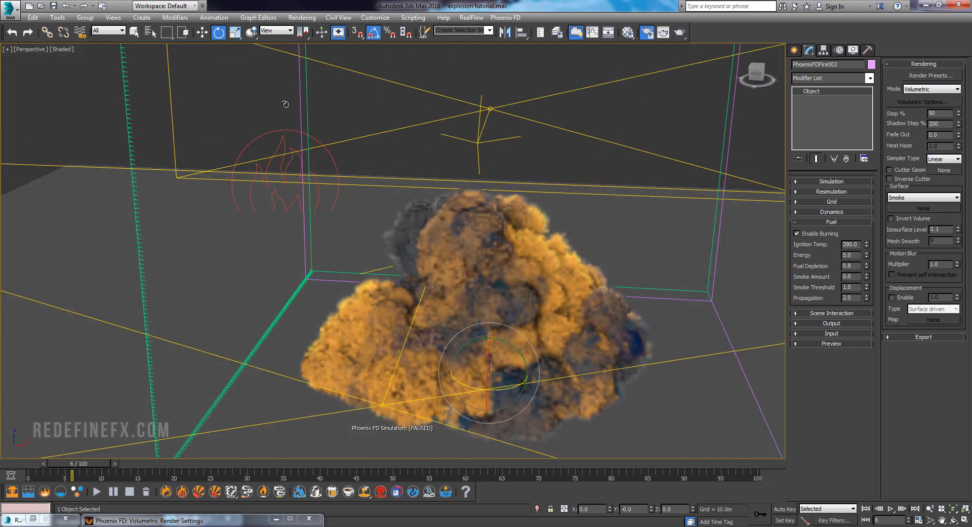
Select the Phoenix fire source, go to frame 5, and examine the explosion's smoke colors from several angles
{"action": "left_click", "coordinate": [264, 142]}
{"action": "middle_click_drag", "start_coordinate": [495, 271], "coordinate": [451, 289]}
{"action": "left_click_drag", "start_coordinate": [96, 464], "coordinate": [78, 473]}
{"action": "key", "text": "e"}
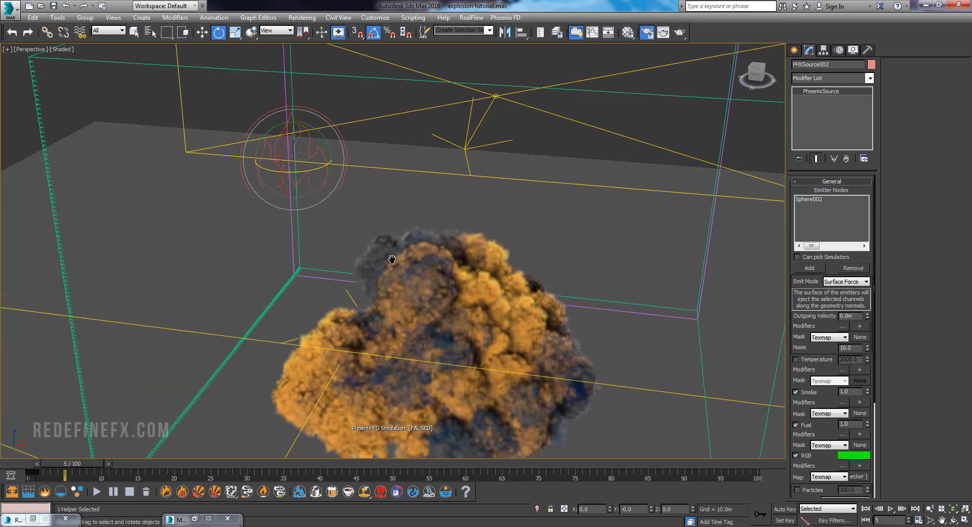
{"action": "middle_click_drag", "start_coordinate": [392, 259], "coordinate": [338, 180]}
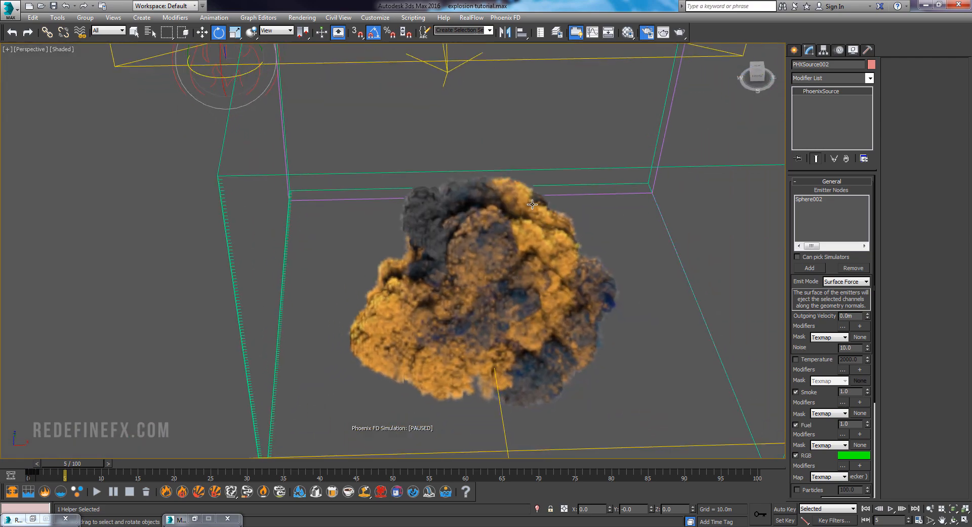
{"action": "middle_click_drag", "start_coordinate": [480, 292], "coordinate": [500, 260], "text": "alt"}
{"action": "scroll", "coordinate": [472, 294], "scroll_direction": "down", "scroll_amount": 3}
{"action": "scroll", "coordinate": [500, 260], "scroll_direction": "down", "scroll_amount": 3}
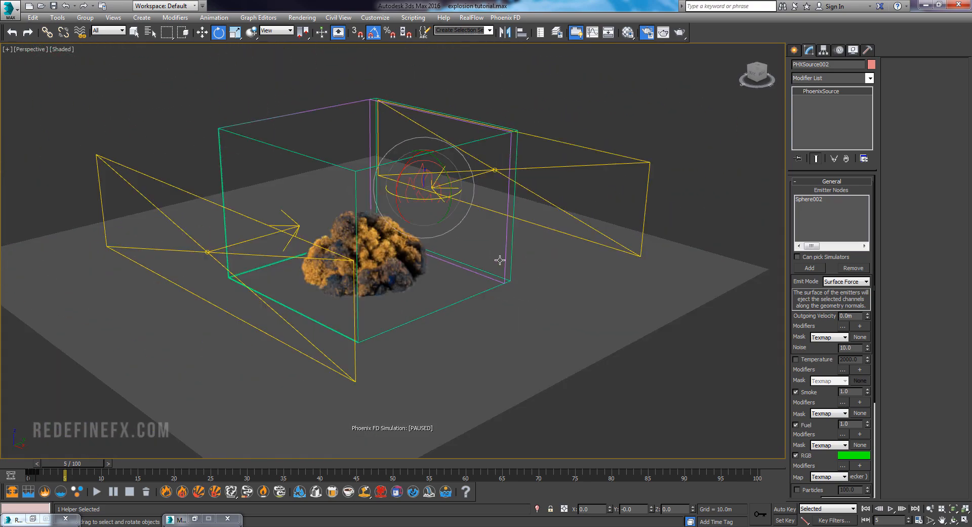
Play the rendered video gas_explo_01.mov in the media player, pausing at several moments to examine the fire and smoke
{"action": "left_click", "coordinate": [749, 526]}
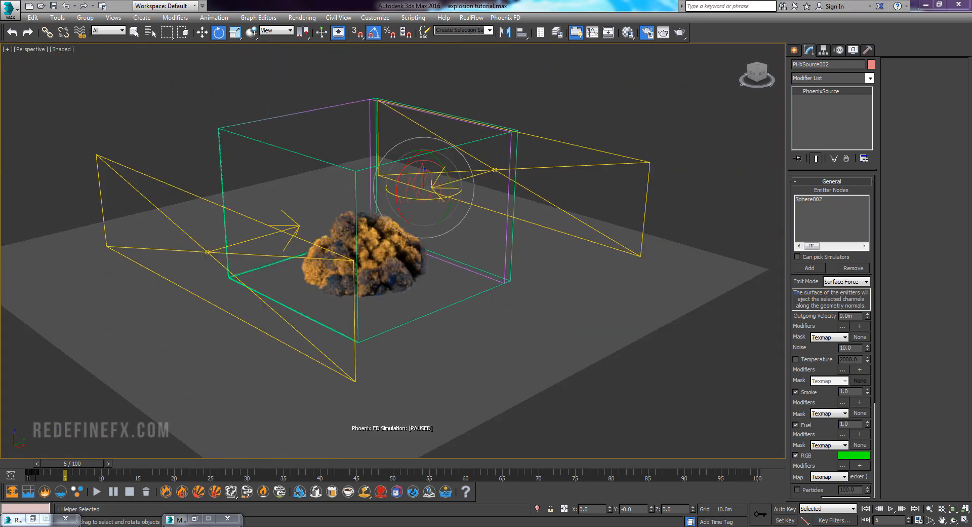
{"action": "left_click", "coordinate": [485, 287]}
{"action": "left_click", "coordinate": [236, 433]}
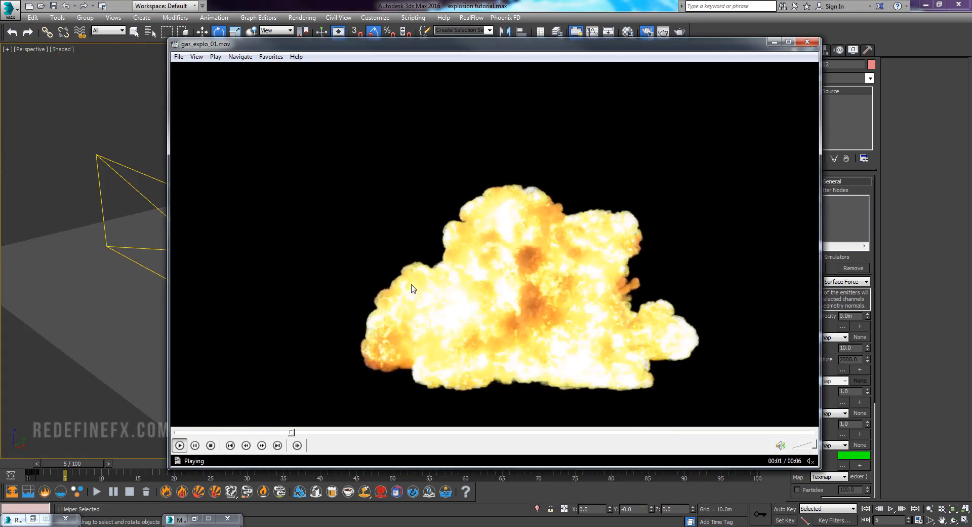
{"action": "left_click", "coordinate": [444, 224]}
{"action": "left_click", "coordinate": [474, 260]}
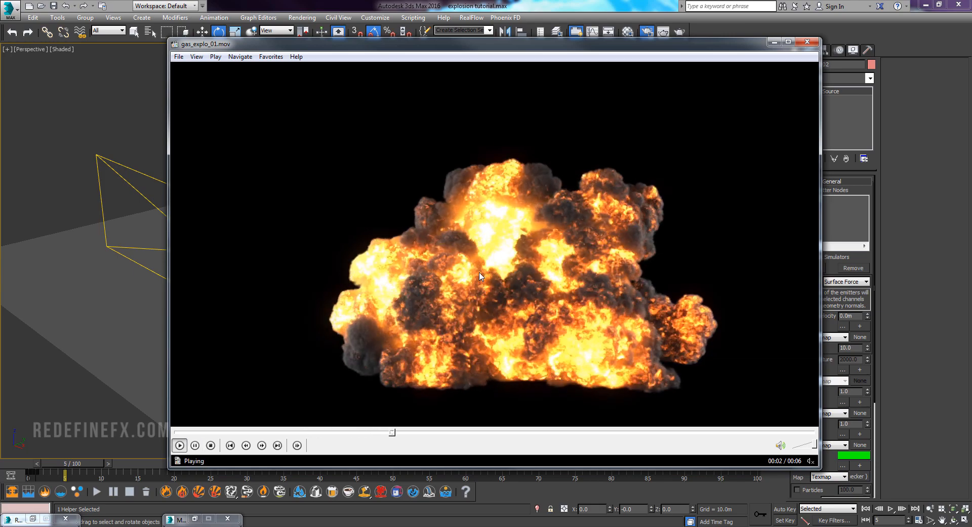
{"action": "left_click", "coordinate": [398, 244]}
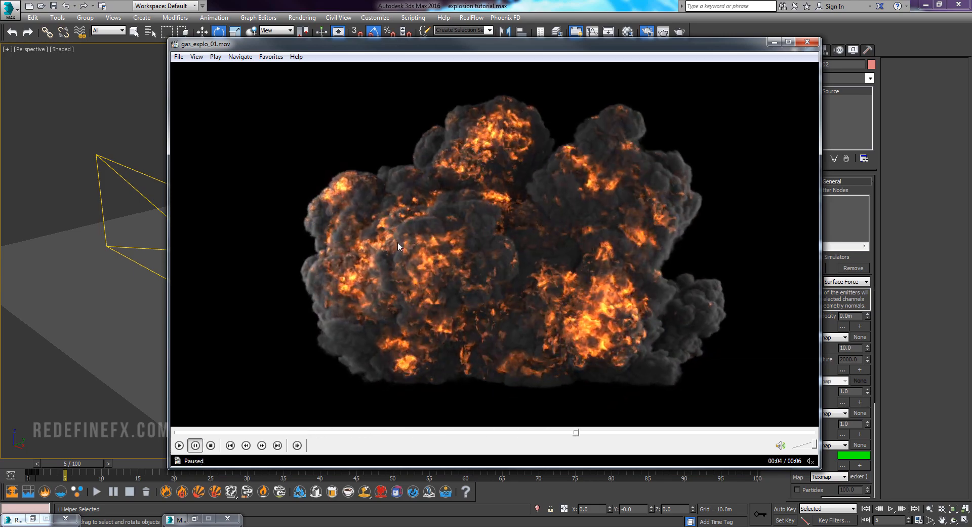
{"action": "left_click", "coordinate": [492, 252]}
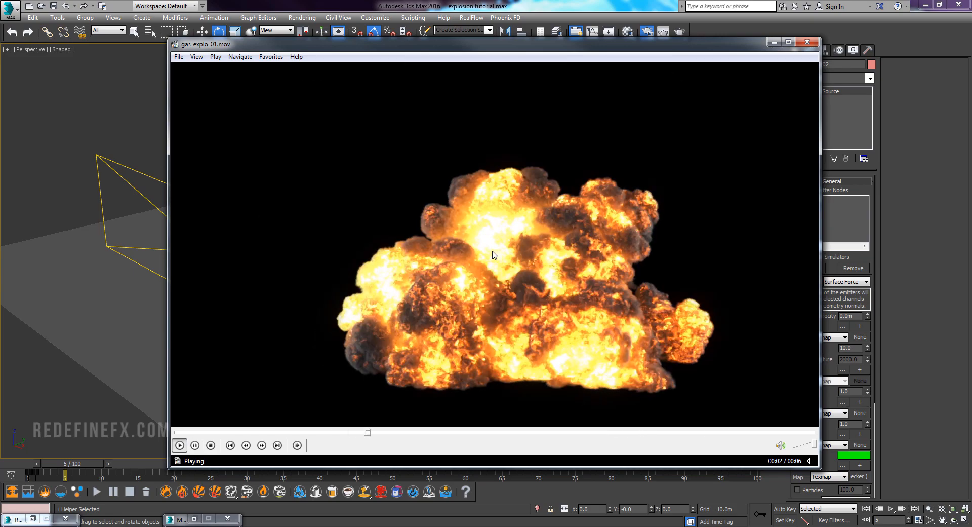
{"action": "left_click", "coordinate": [414, 285]}
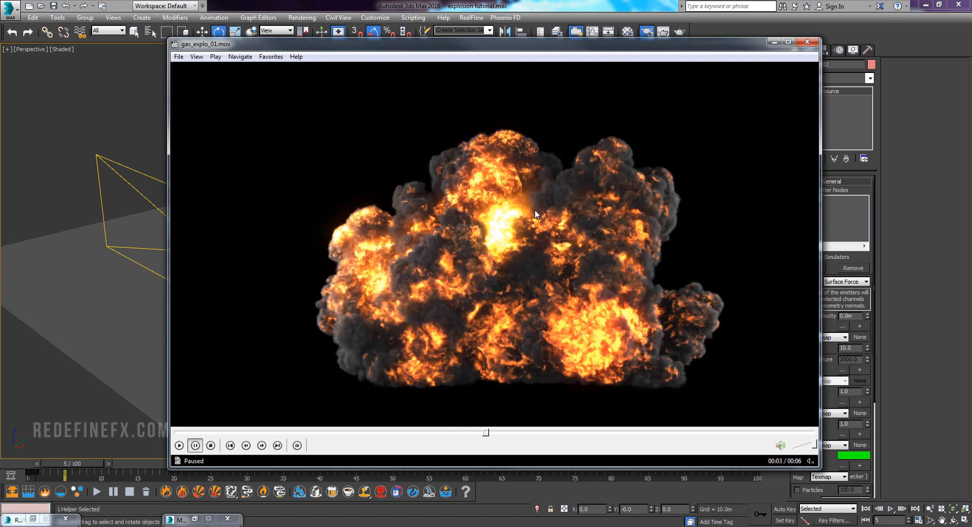
{"action": "left_click", "coordinate": [494, 244]}
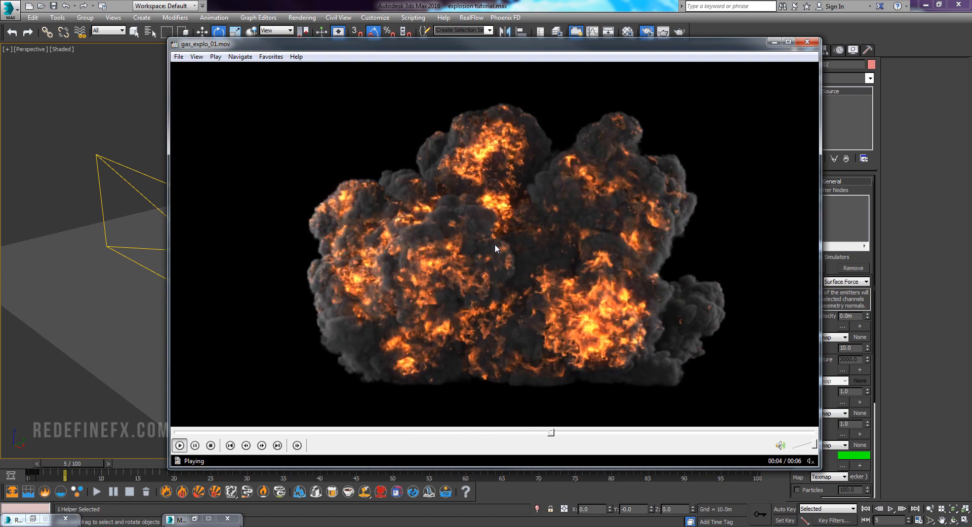
{"action": "left_click", "coordinate": [494, 244]}
{"action": "left_click", "coordinate": [501, 287]}
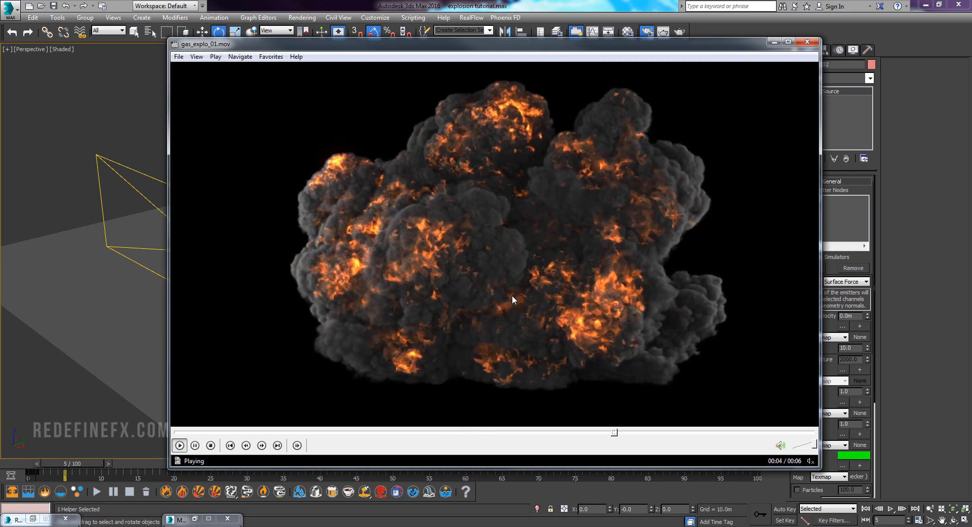
{"action": "left_click", "coordinate": [512, 295]}
Look at the 3ds Max viewport again, return to the media player, and replay gas_explo_01.mov
{"action": "left_click", "coordinate": [774, 43]}
{"action": "middle_click_drag", "start_coordinate": [395, 228], "coordinate": [432, 233], "text": "alt"}
{"action": "key", "text": "alt+Tab"}
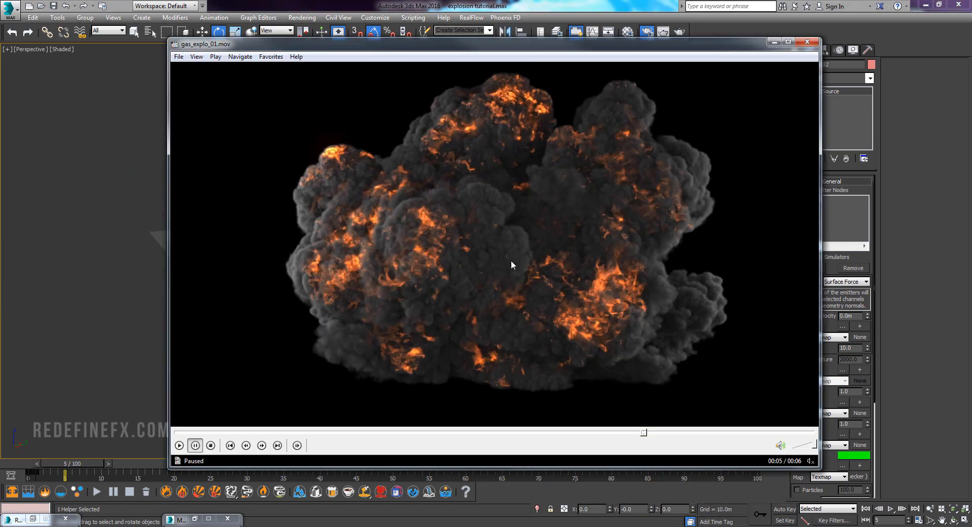
{"action": "left_click", "coordinate": [510, 257]}
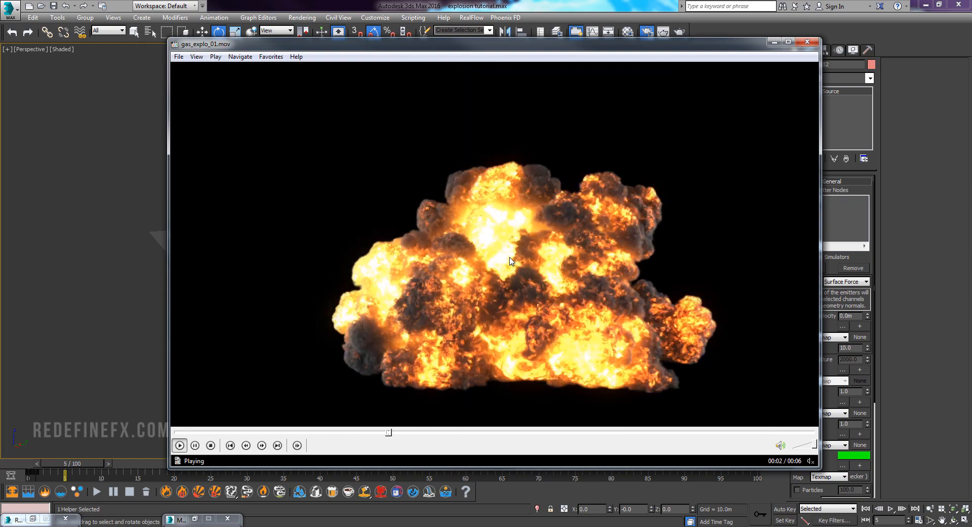
{"action": "left_click", "coordinate": [405, 215]}
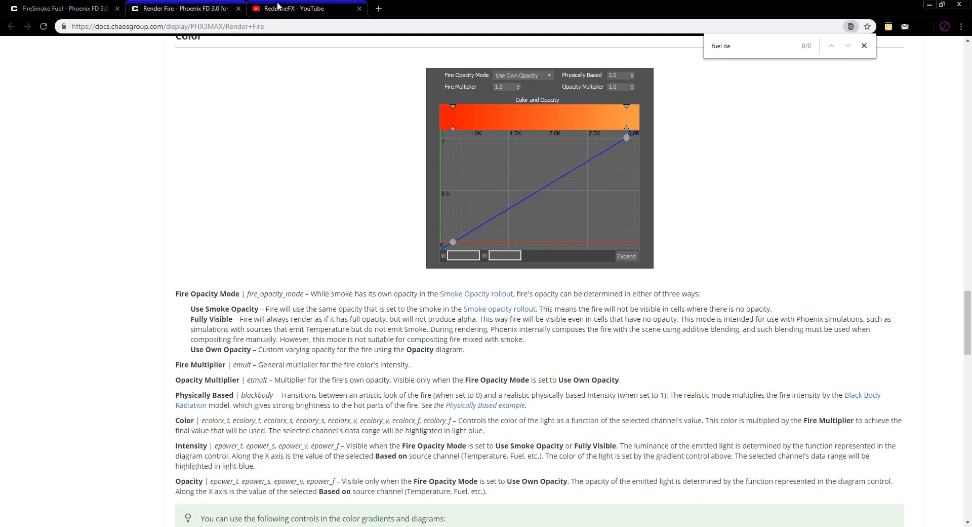
Switch to the RedefineFX YouTube channel in the browser and look through its popular uploads and Phoenix FD tutorial series
{"action": "left_click", "coordinate": [294, 8]}
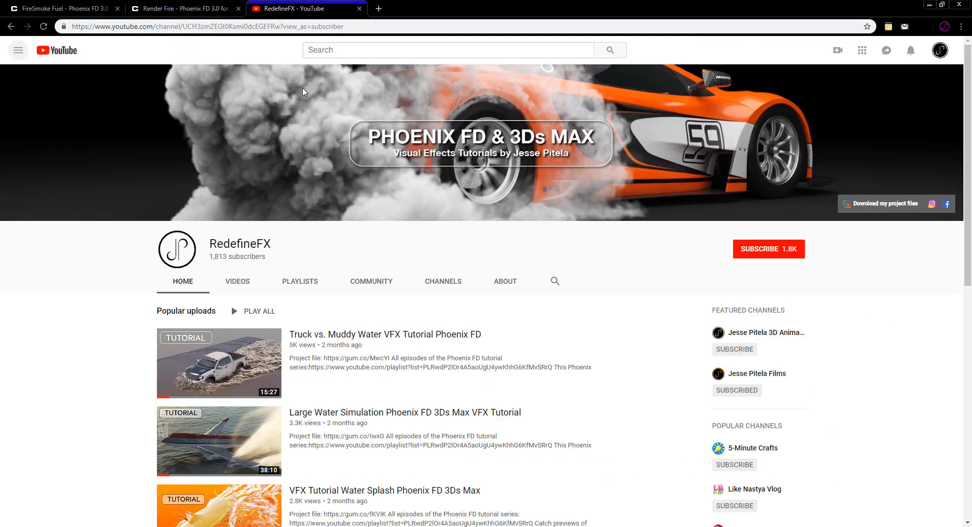
{"action": "scroll", "coordinate": [308, 170], "scroll_direction": "down", "scroll_amount": 9}
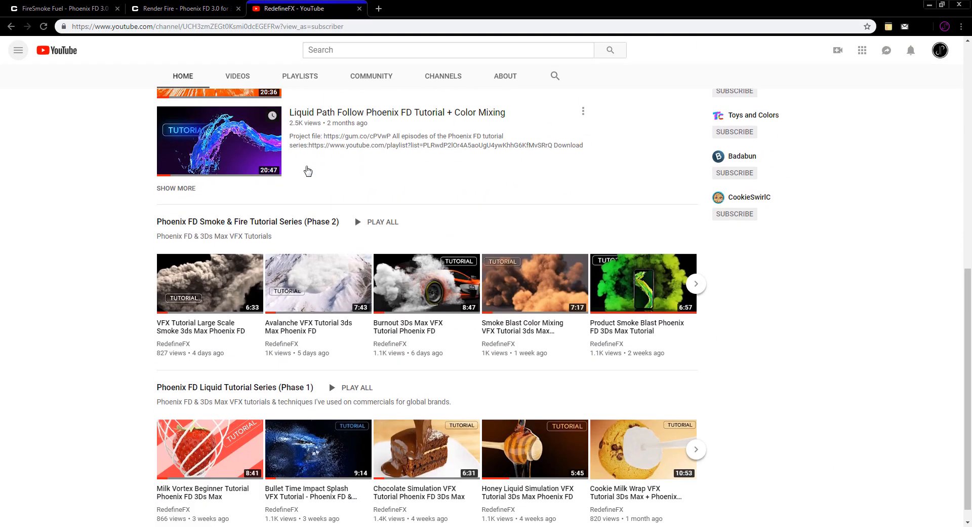
{"action": "scroll", "coordinate": [456, 197], "scroll_direction": "down", "scroll_amount": 1}
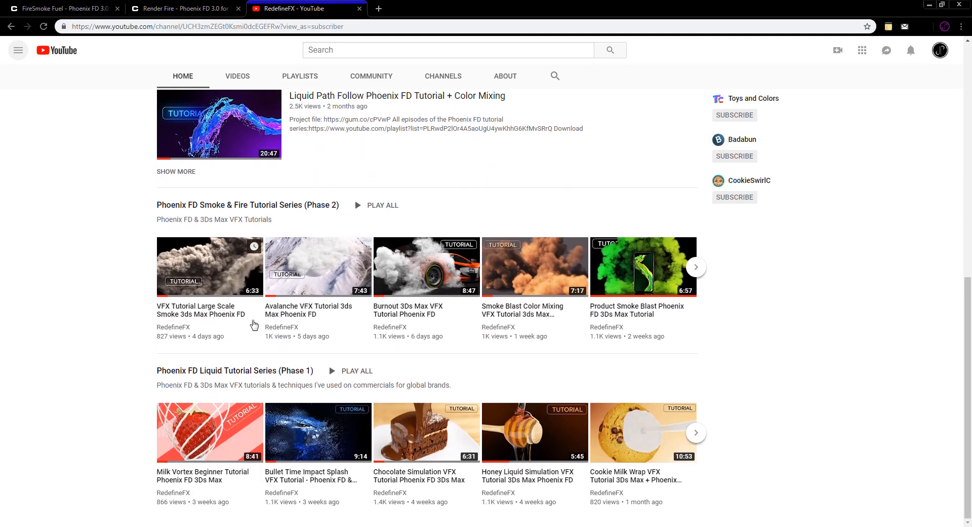
{"action": "scroll", "coordinate": [308, 375], "scroll_direction": "up", "scroll_amount": 10}
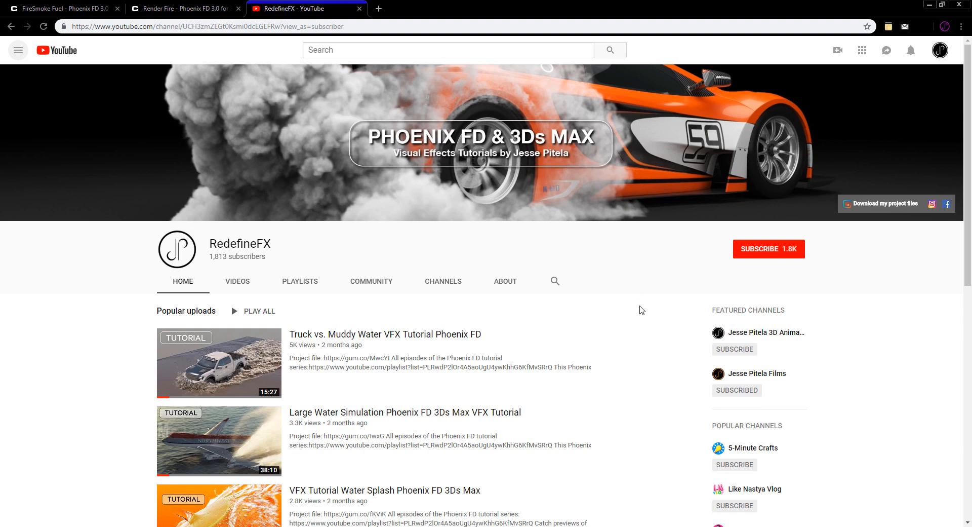
{"action": "scroll", "coordinate": [375, 283], "scroll_direction": "down", "scroll_amount": 2}
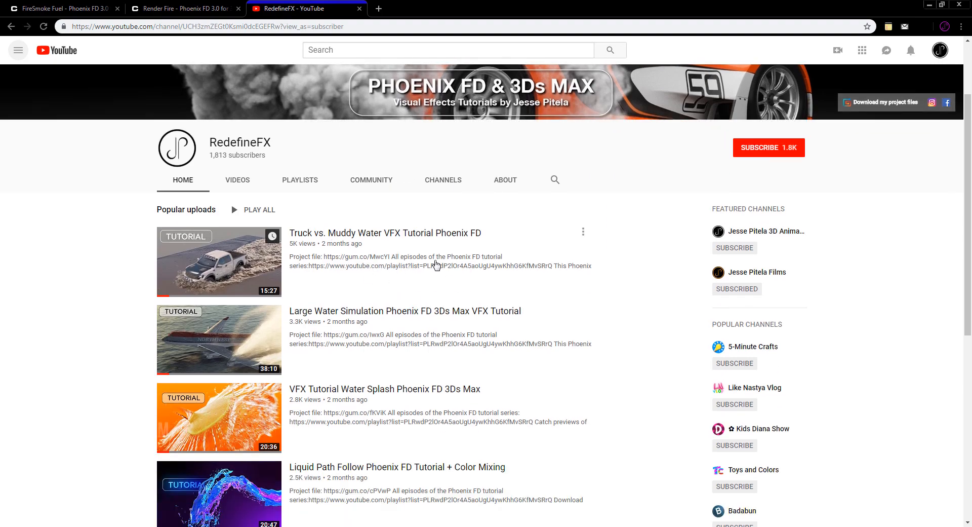
{"action": "scroll", "coordinate": [435, 263], "scroll_direction": "down", "scroll_amount": 5}
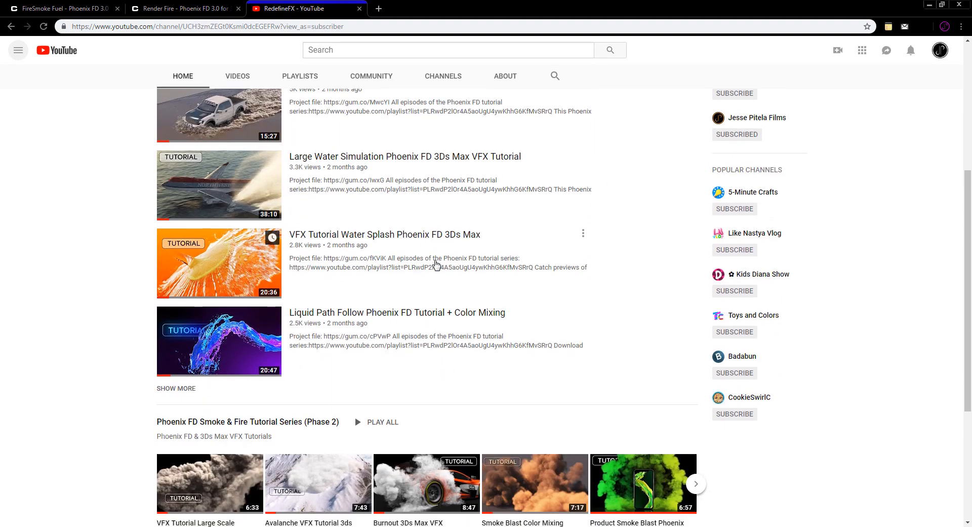